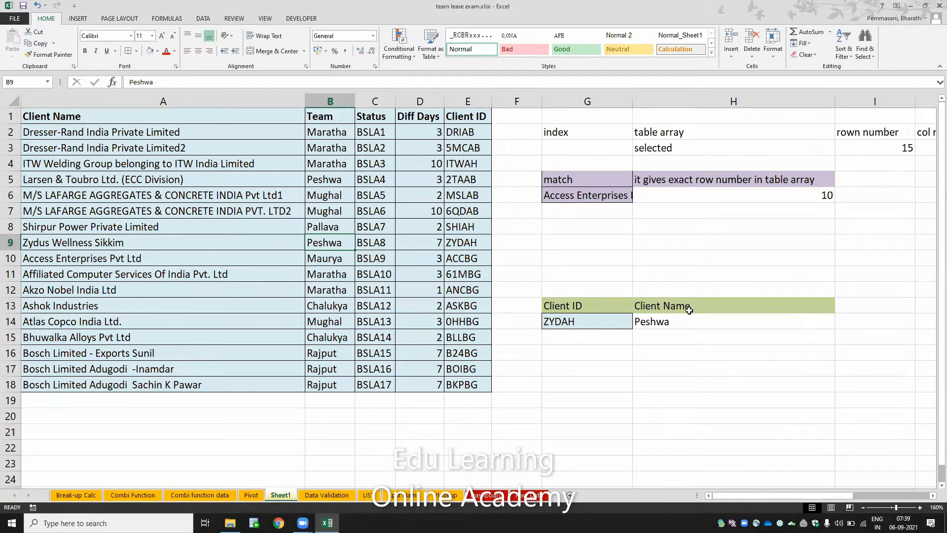
- Set the column number argument of the INDEX-MATCH formula in H14 to 1 so it returns the client name
double_click(690, 323)
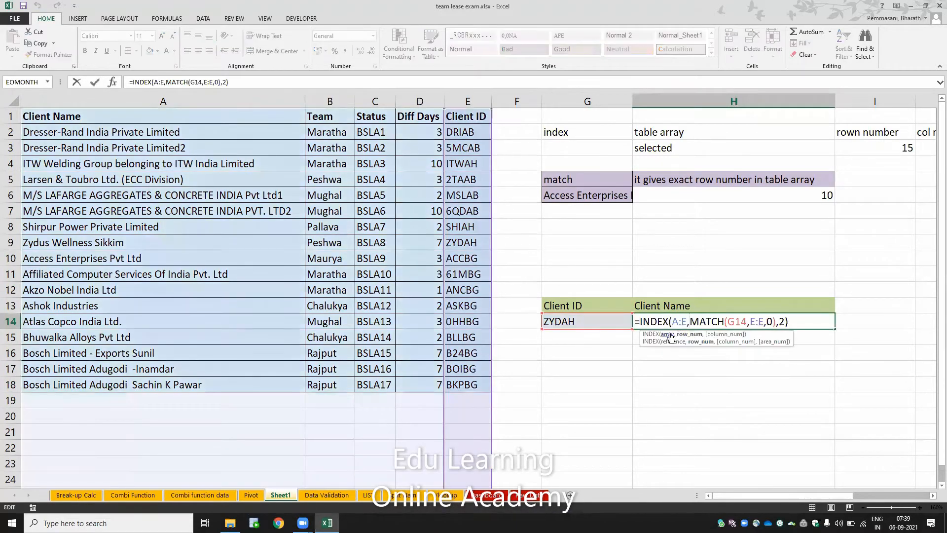
left_click_drag(671, 322, 687, 321)
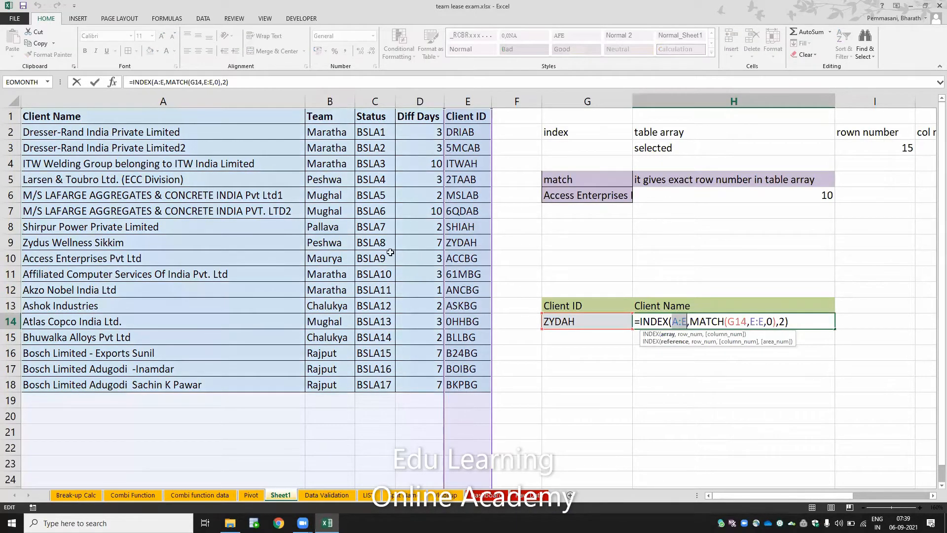
left_click(691, 334)
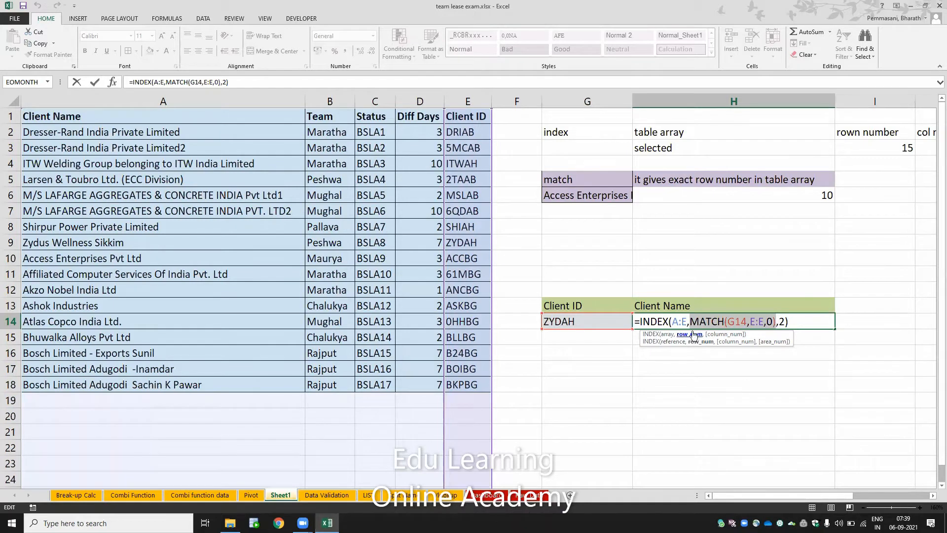
left_click(723, 334)
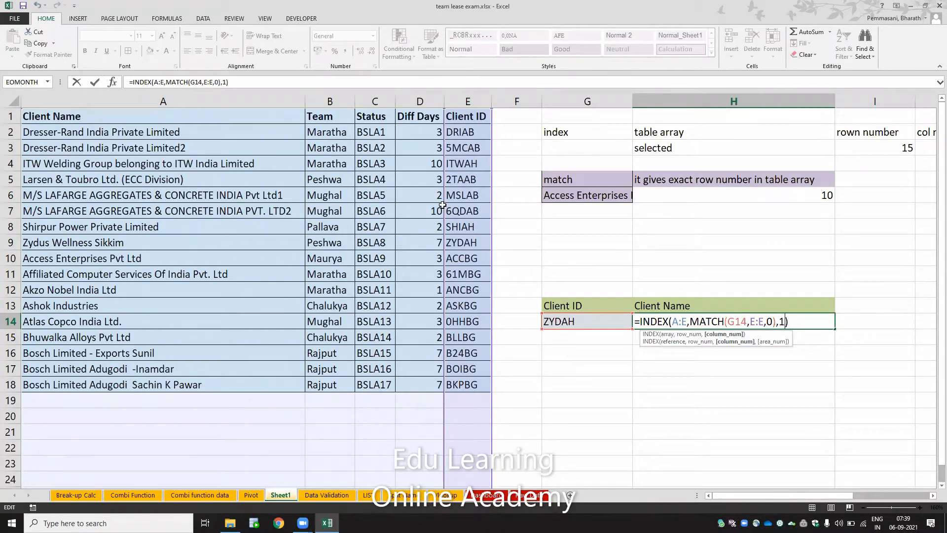
key("Return")
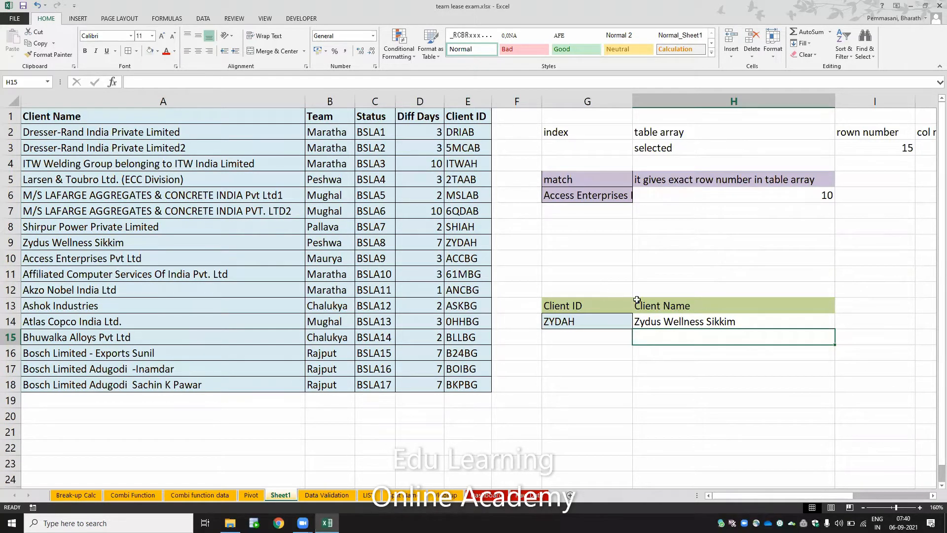
- Look over the MATCH example in H6 together with the client table and the lookup entries beside it
left_click(672, 199)
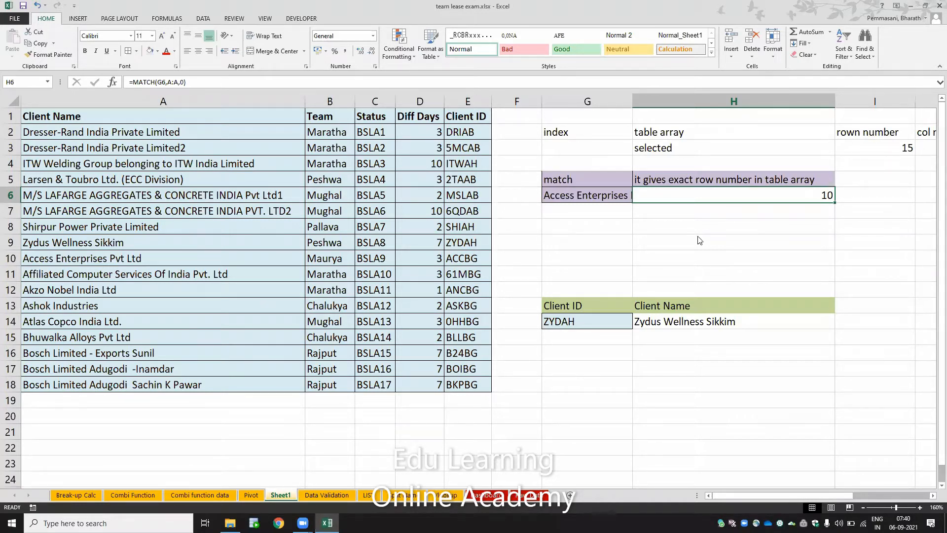
left_click(741, 289)
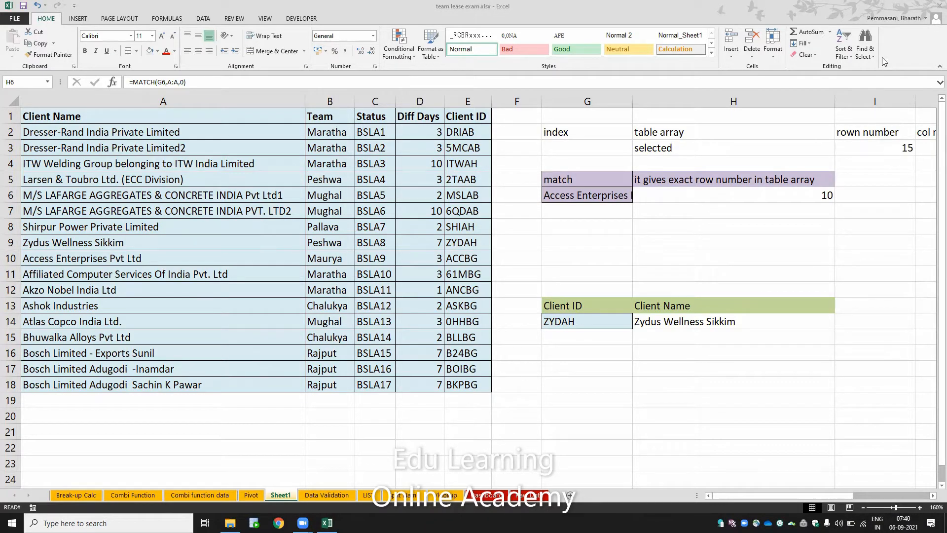
left_click(711, 199)
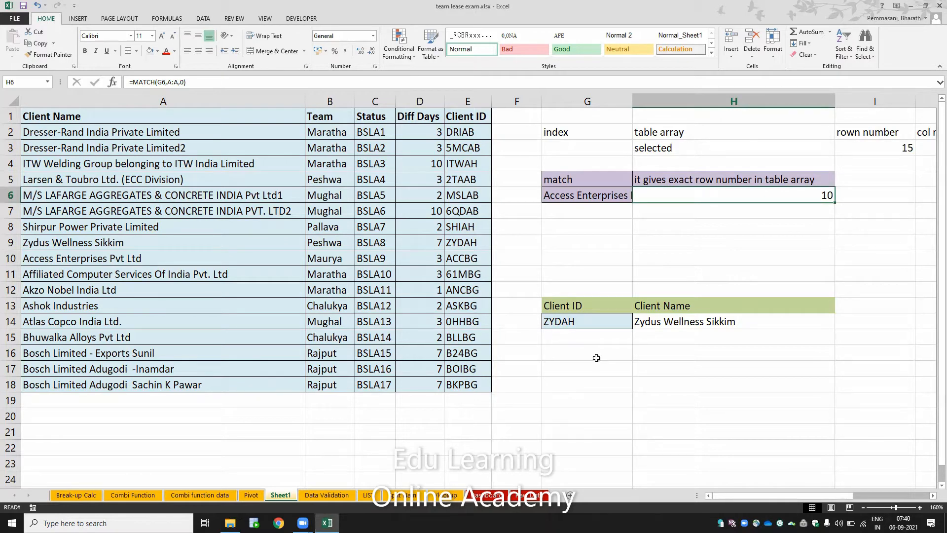
key("Right")
key("Right")
key("Left")
key("Left")
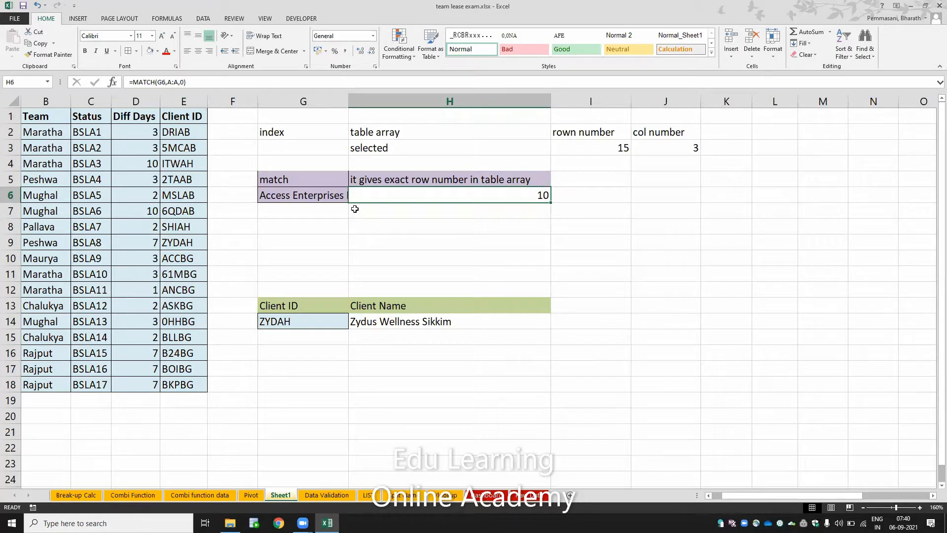
key("Left")
key("Left")
key("Left")
key("Left")
key("Left")
key("Left")
key("Left")
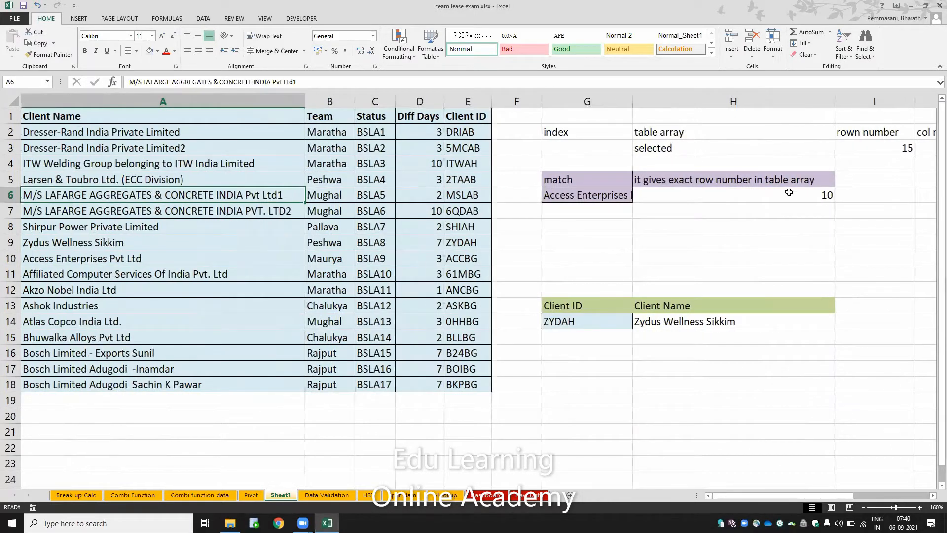
- Review the lookup value, lookup array and match type in the MATCH formula in H6, leaving it as is
left_click(641, 199)
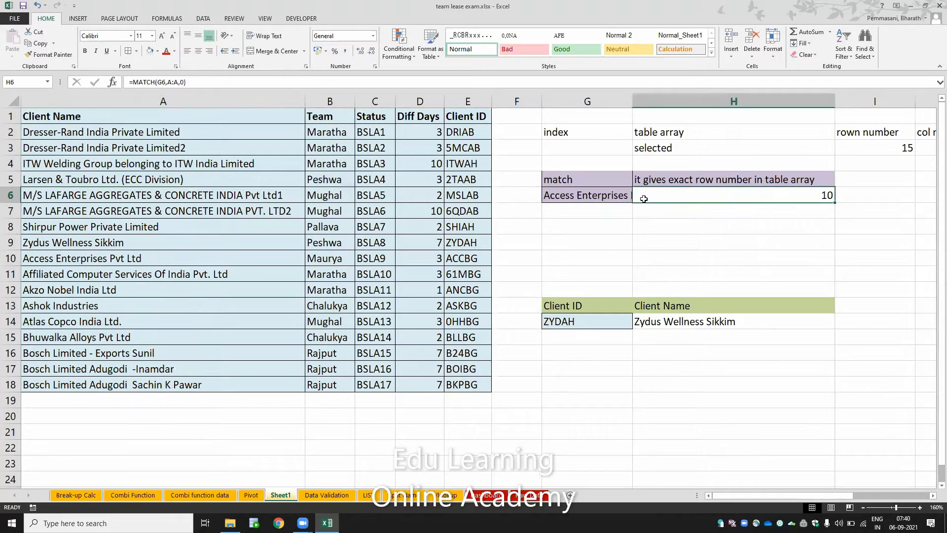
key("F2")
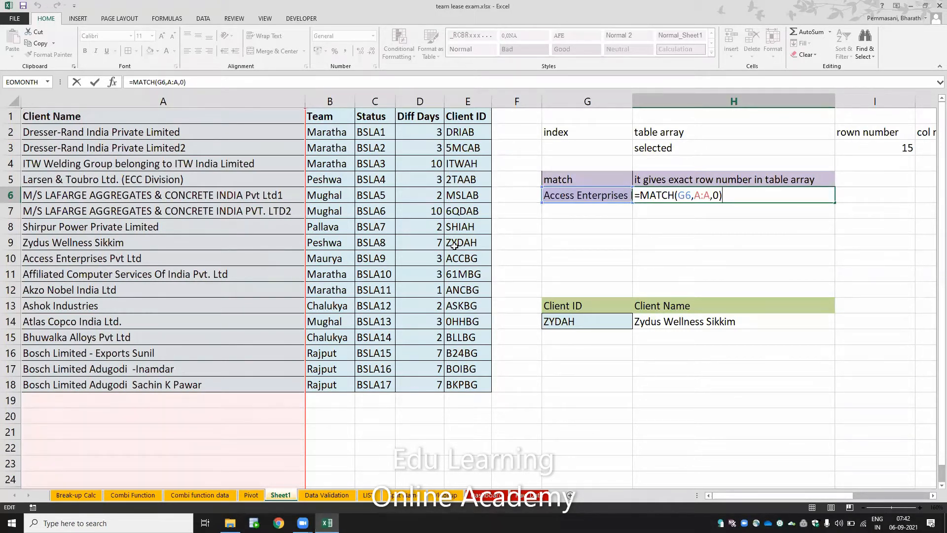
key("ctrl+Return")
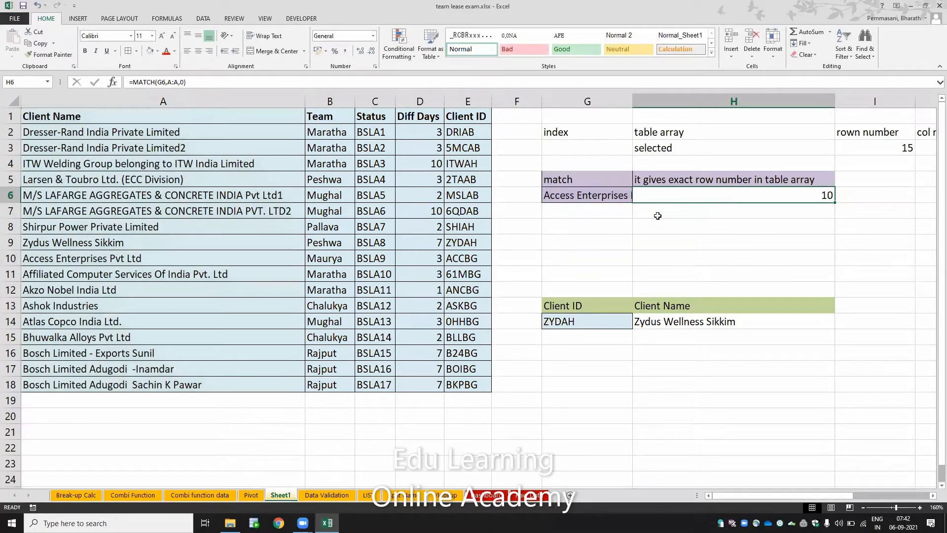
double_click(693, 197)
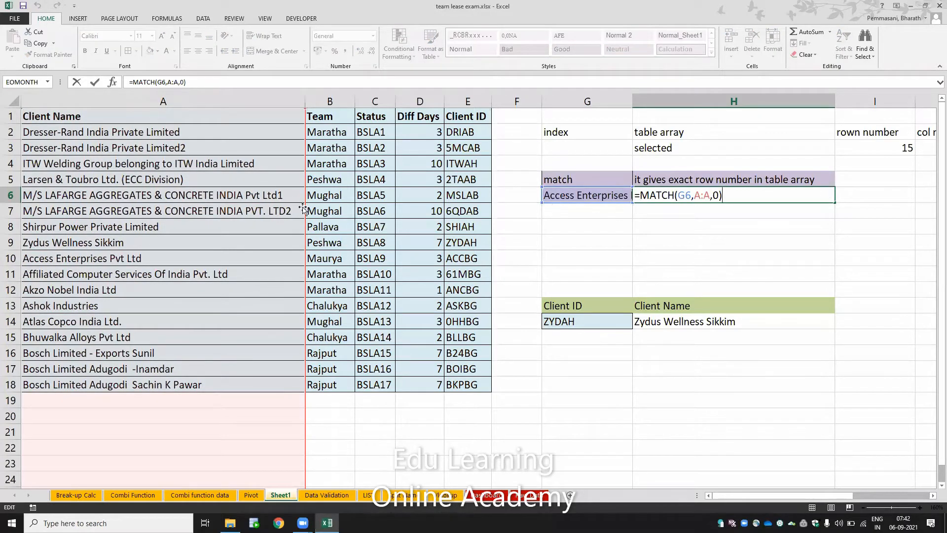
key("ctrl+Return")
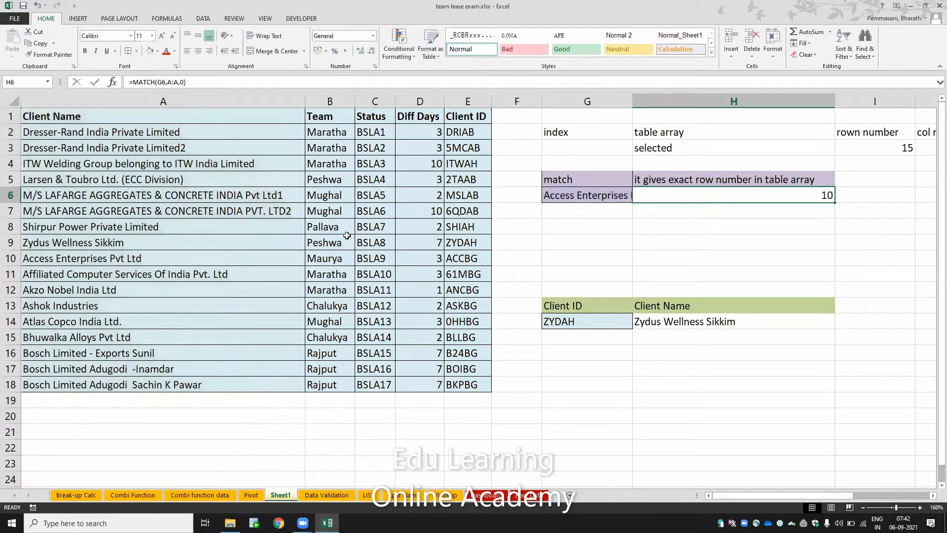
- Select the Client ID column and move Sheet1 to just before the blank last sheet
left_click(330, 101)
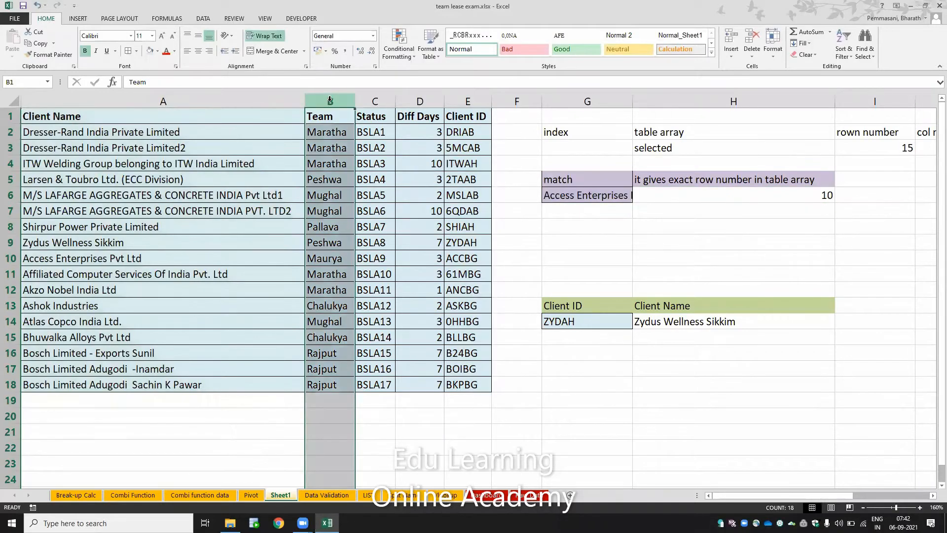
key("ctrl+c")
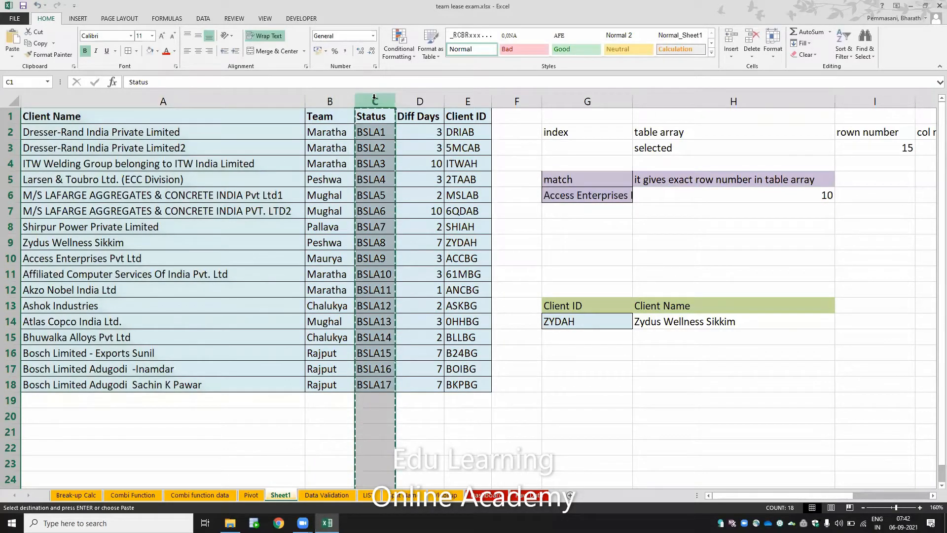
left_click(456, 105)
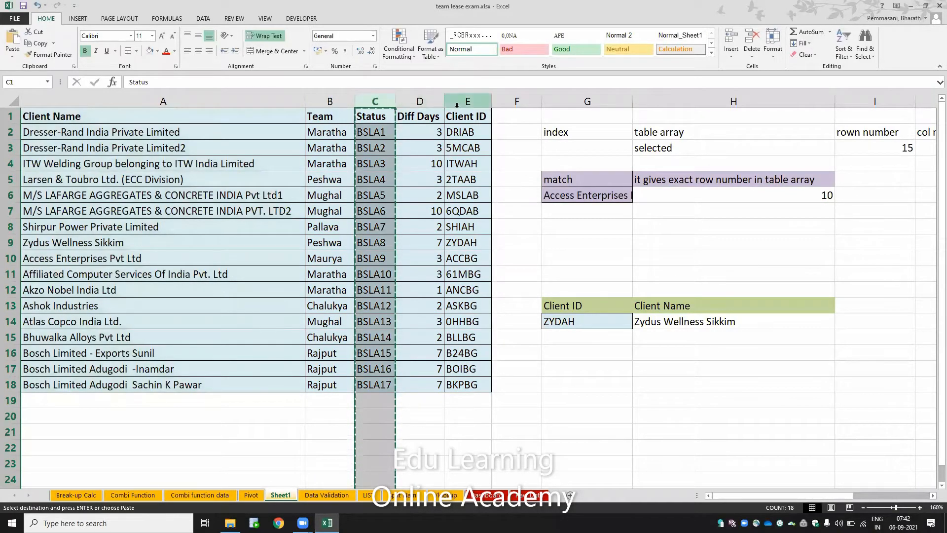
key("ctrl+c")
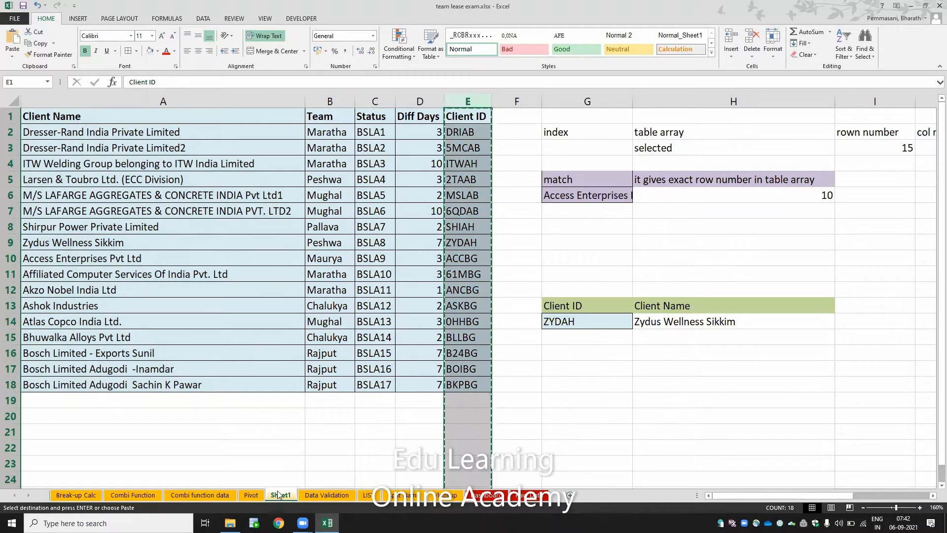
left_click_drag(543, 497, 553, 500)
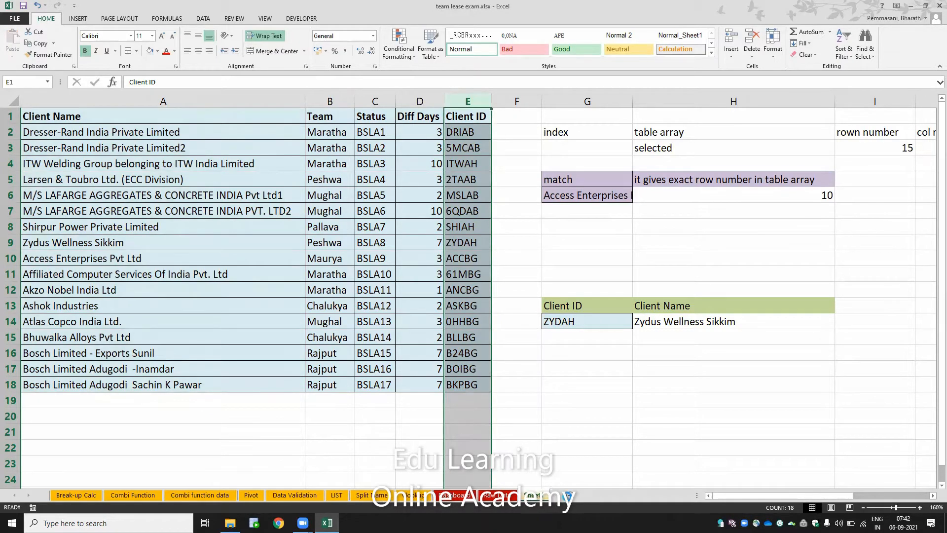
- Copy the Client ID column from Sheet1 into column A of the blank last sheet
left_click(568, 496)
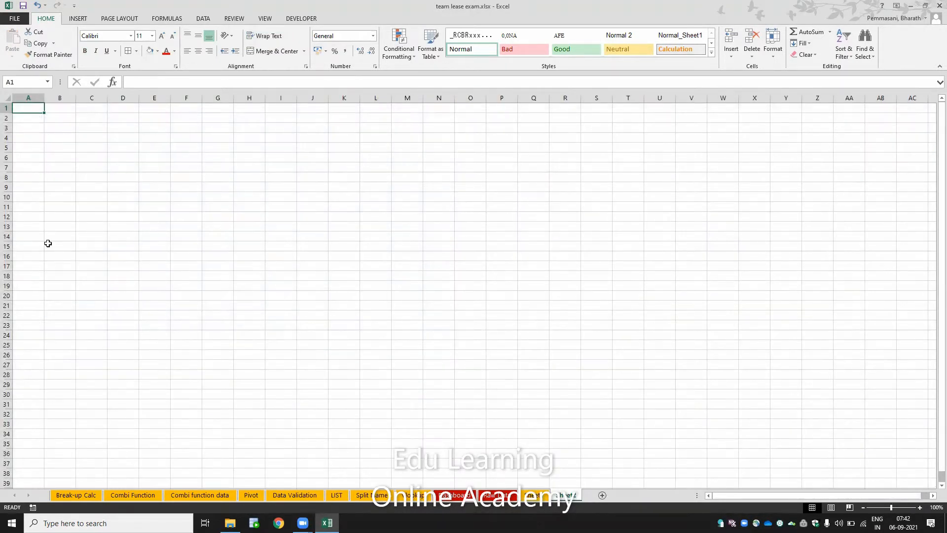
left_click(536, 498)
key("ctrl+c")
key("ctrl+Page_Down")
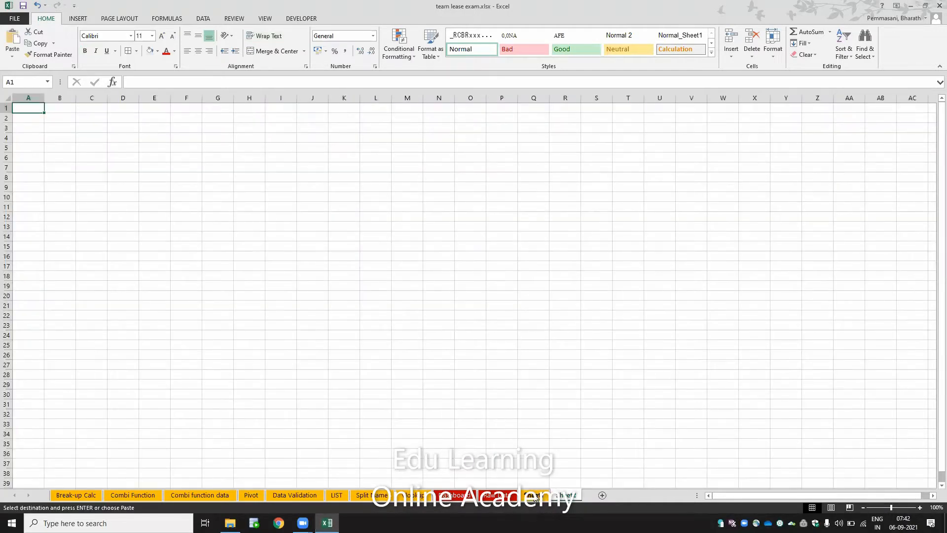
key("ctrl+v")
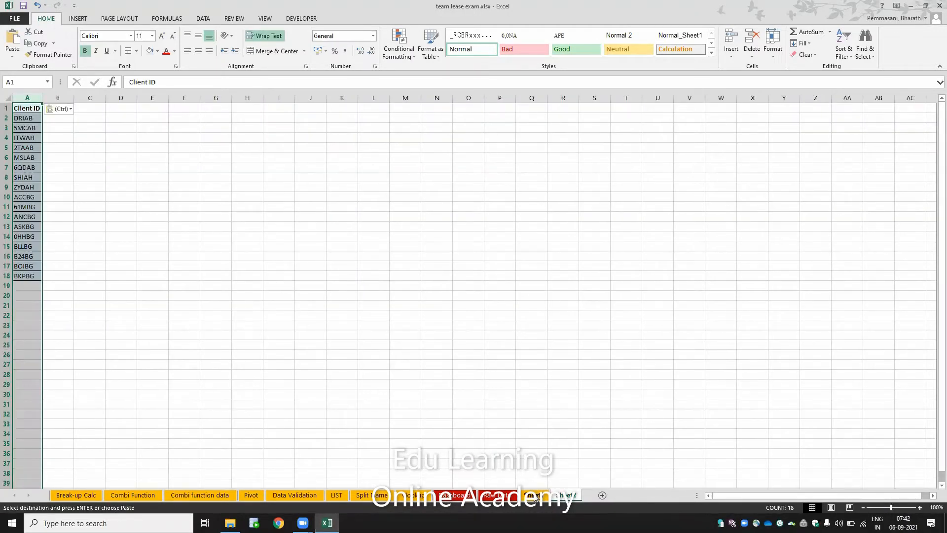
key("Escape")
- Copy the client ID in A9 to G4 as the lookup value
left_click(920, 508)
left_click(920, 508)
left_click(920, 508)
left_click(920, 508)
left_click(920, 508)
left_click(920, 509)
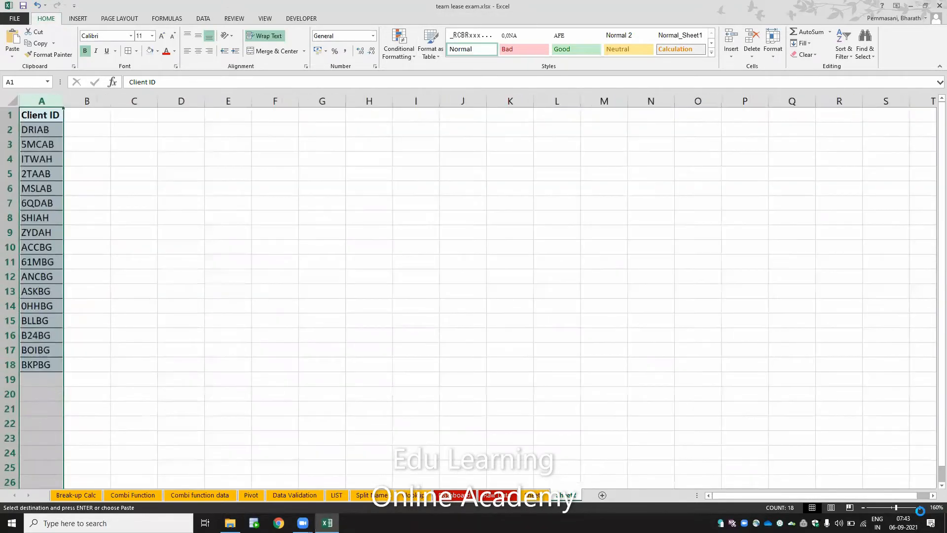
left_click(920, 508)
left_click(920, 508)
left_click(920, 508)
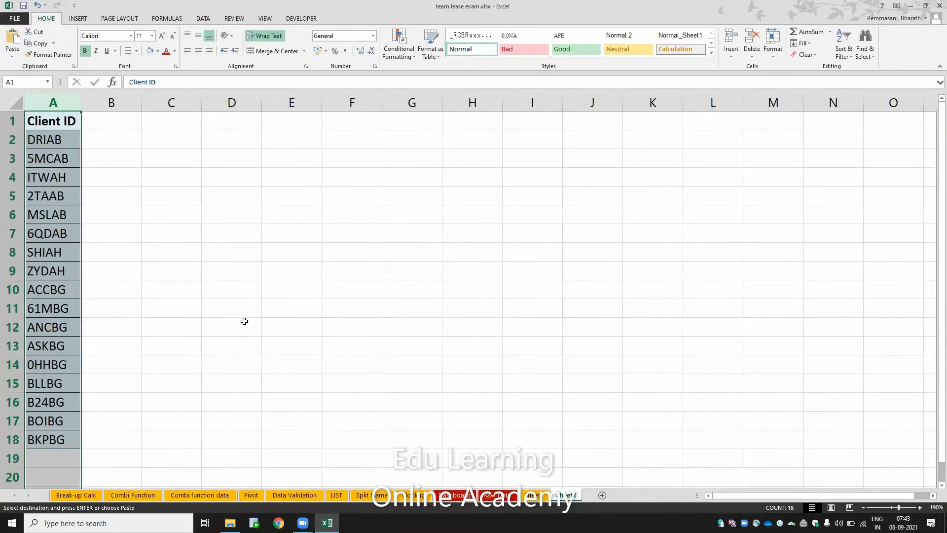
left_click(69, 275)
key("ctrl+c")
key("Right")
key("Right")
key("Right")
key("Right")
key("Right")
key("Right")
key("Up")
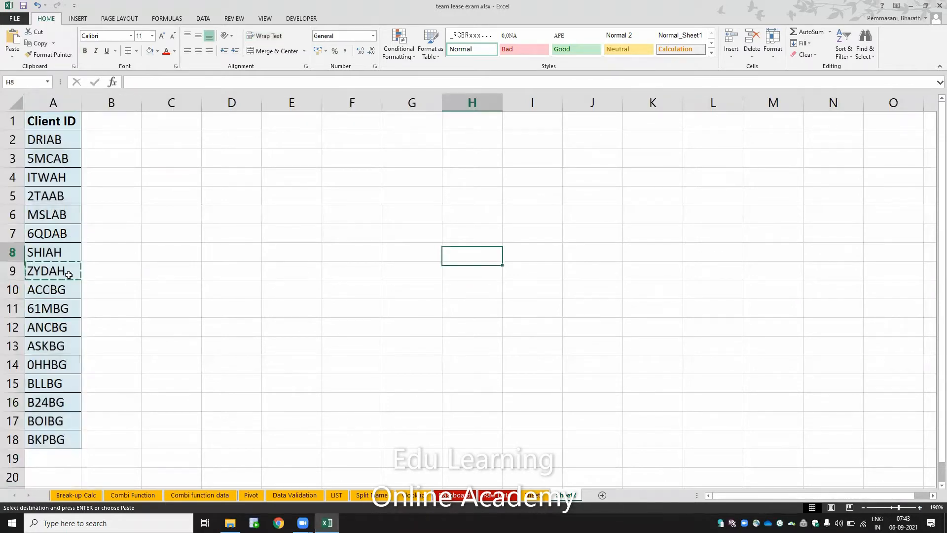
key("Up")
key("Up")
key("Up")
key("Up")
key("Left")
key("ctrl+v")
- Enter the heading "row number" in H3, above the cell next to the copied client ID
key("Right")
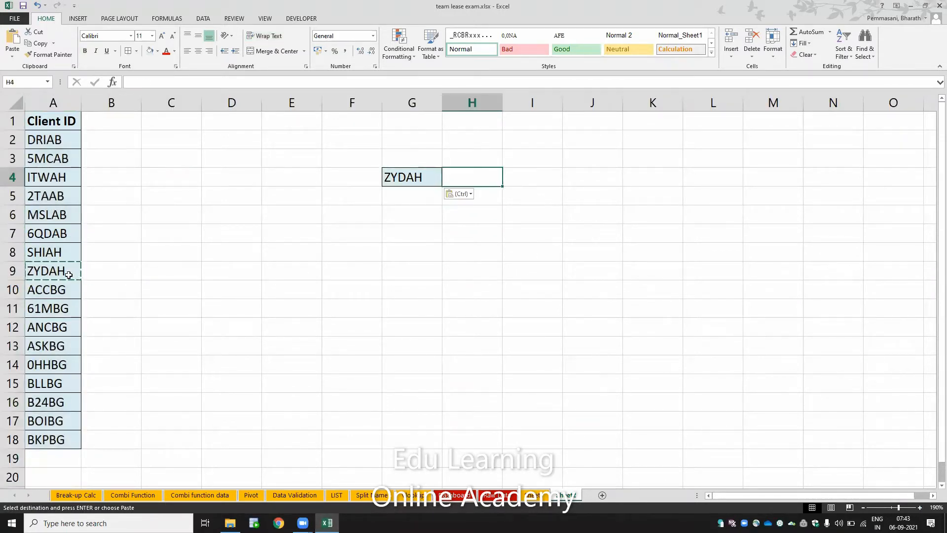
key("Up")
type("row")
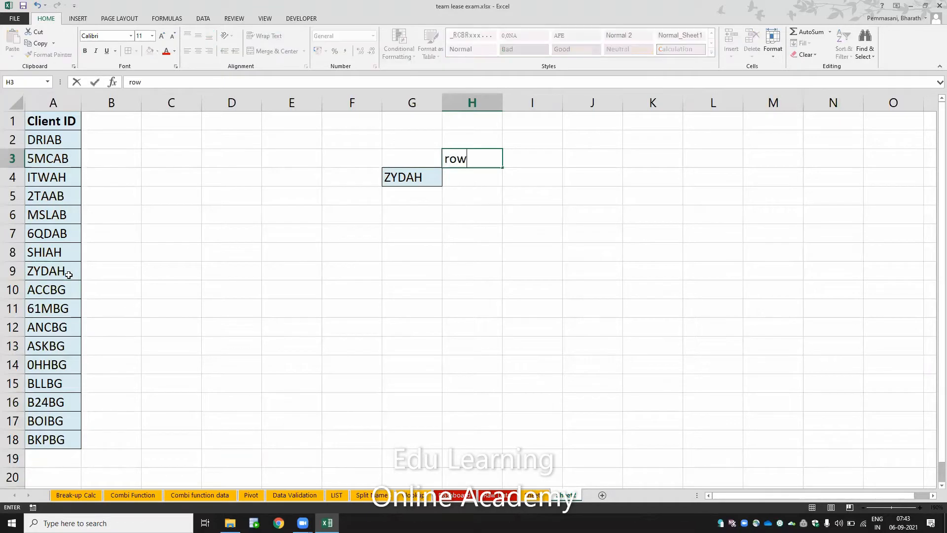
type(" number")
key("Return")
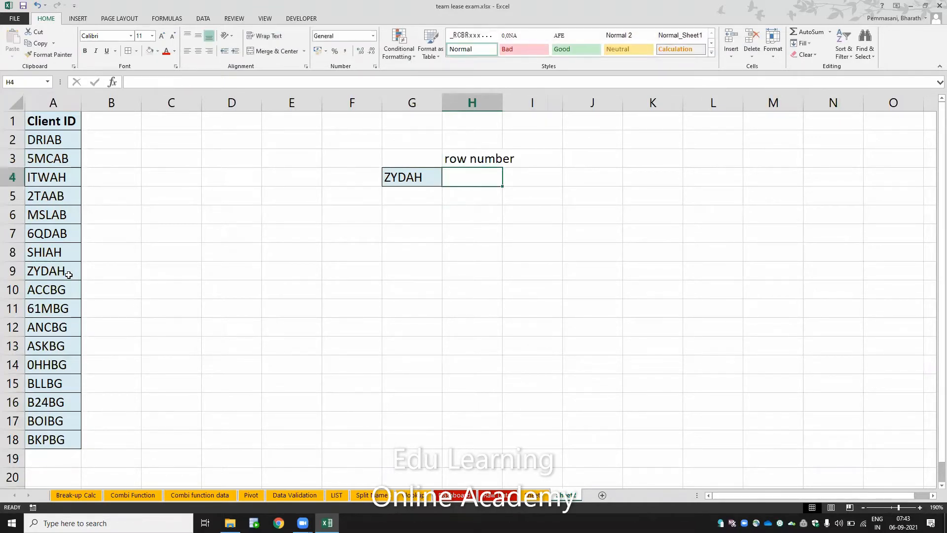
- Enter =MATCH(G4,A:A,0) in H4 to find the exact row of the client ID within column A
type("=")
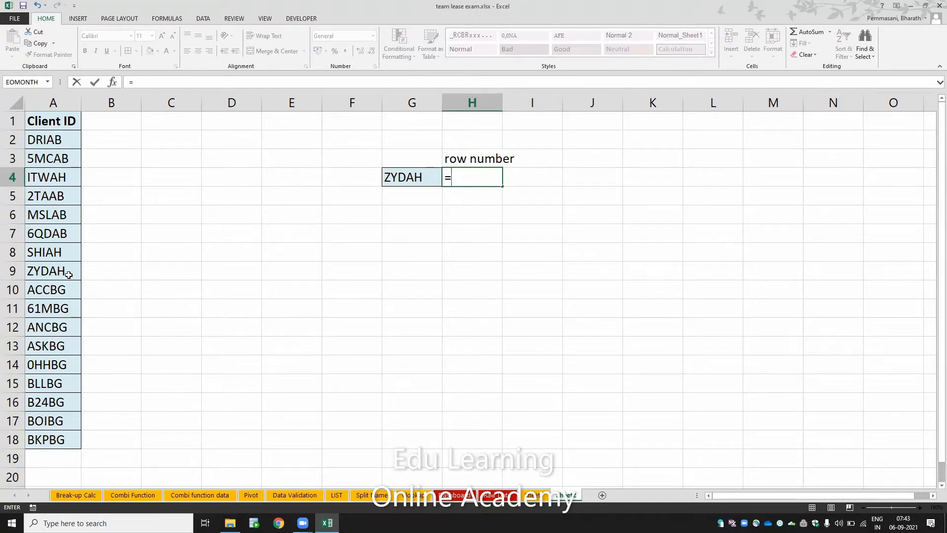
type("mat")
key("Tab")
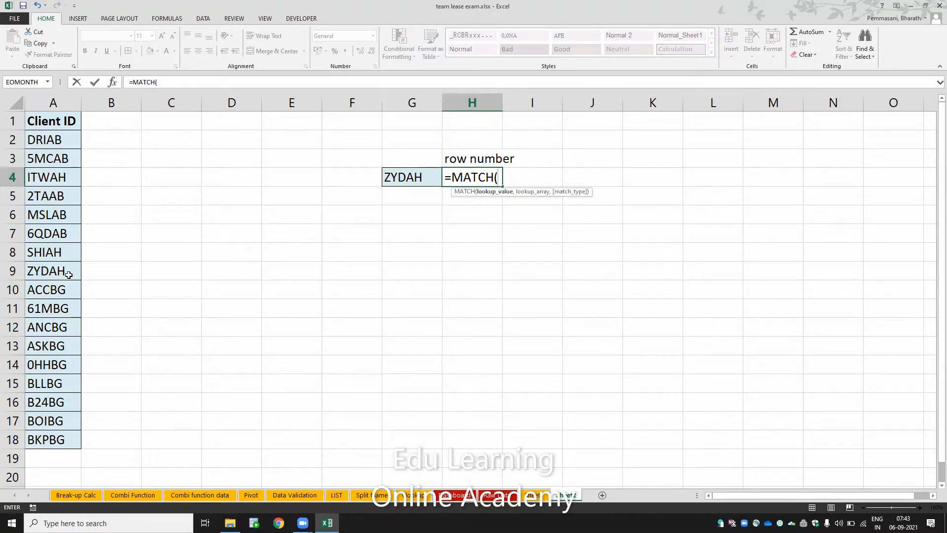
left_click(416, 180)
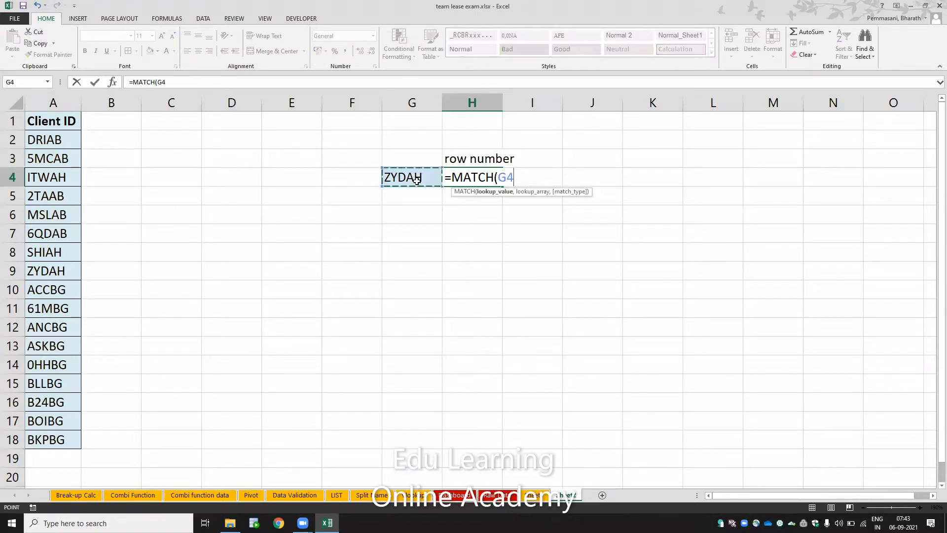
type(",")
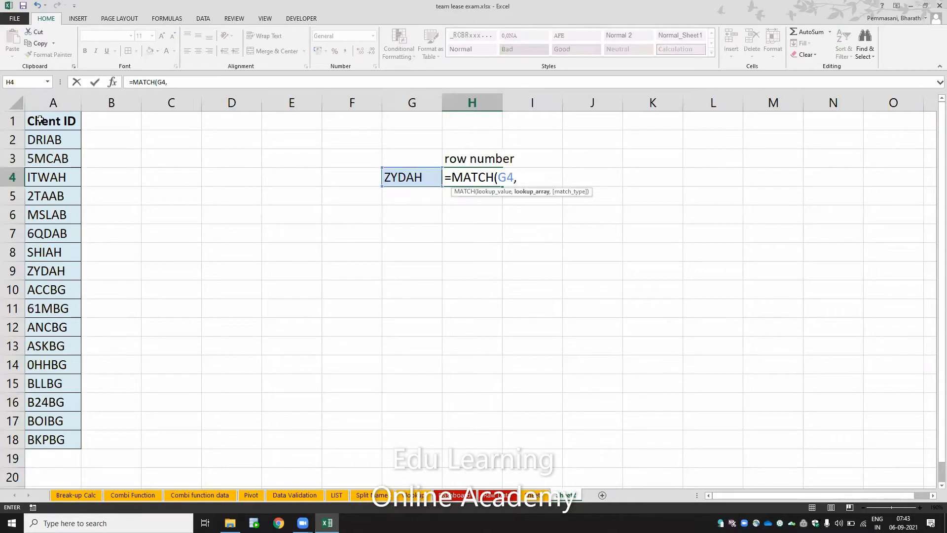
left_click(54, 102)
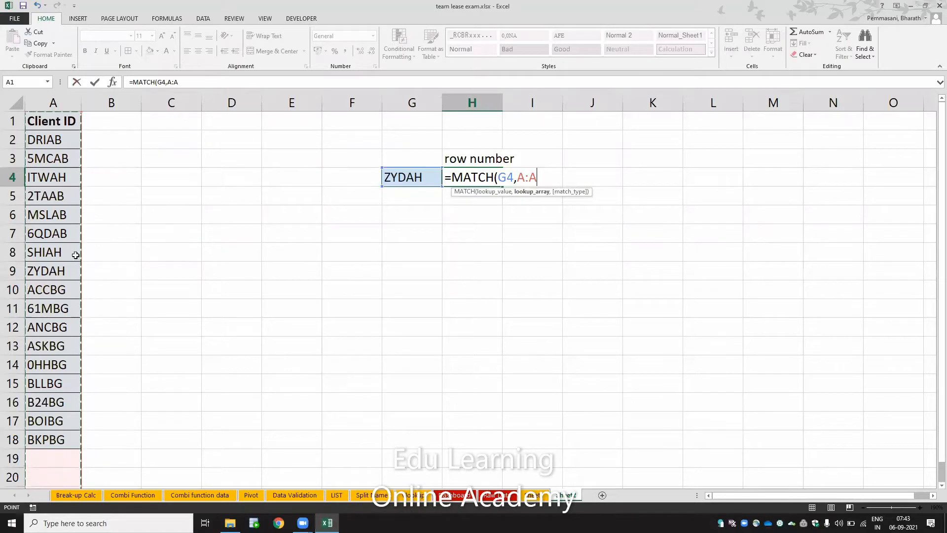
type(",")
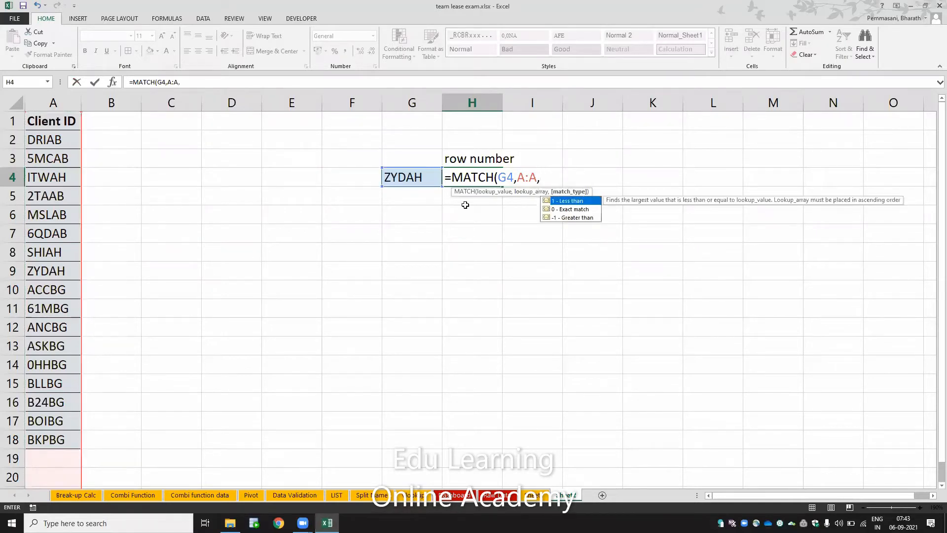
type("0)")
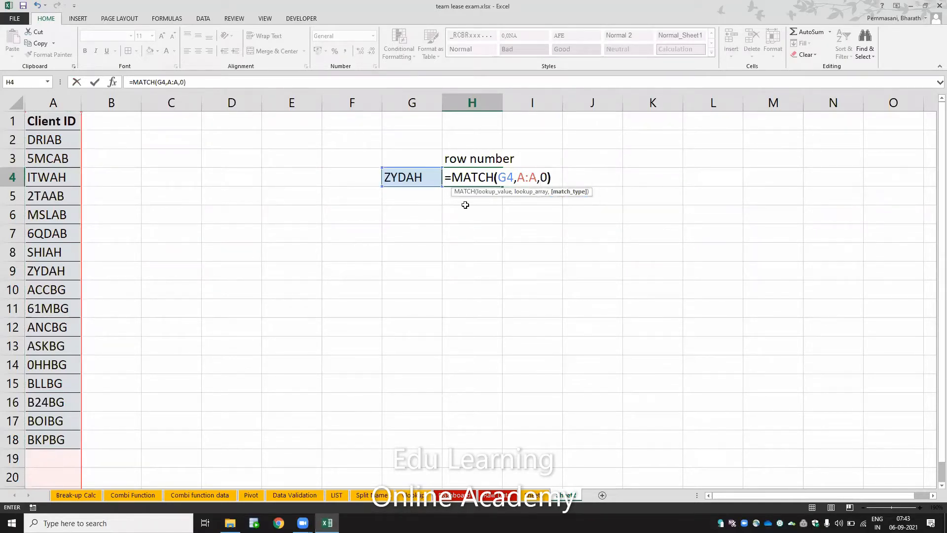
key("Return")
key("Up")
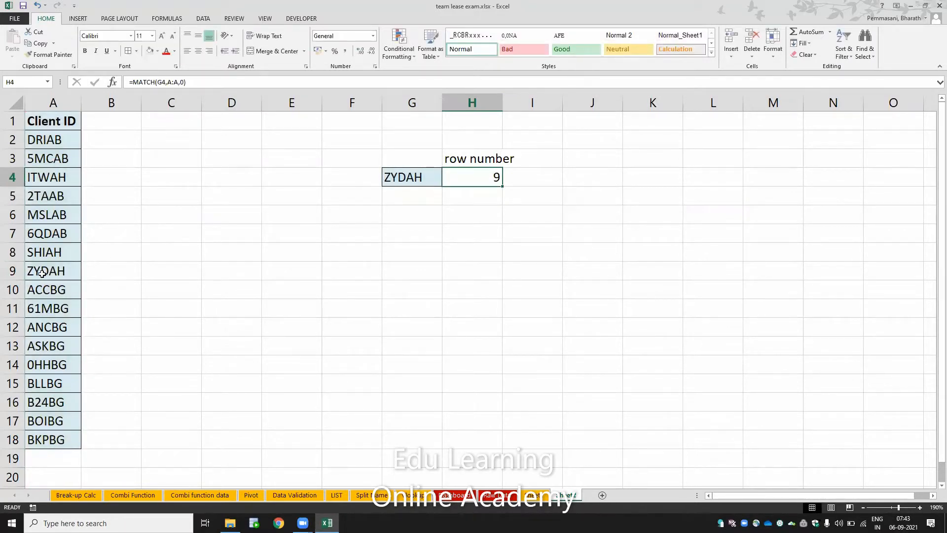
- Copy the client ID in A14 into G4 as the lookup value and check the row number in H4
left_click(55, 367)
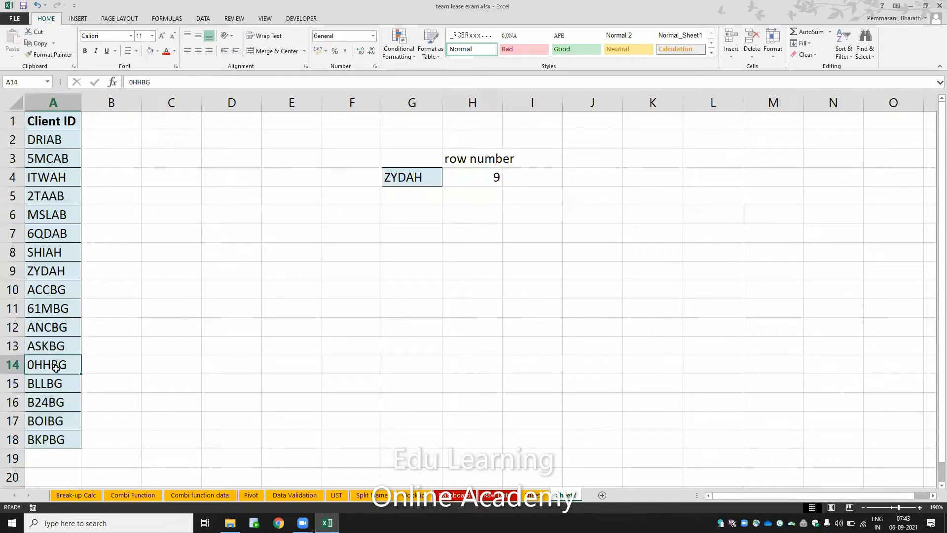
key("ctrl+c")
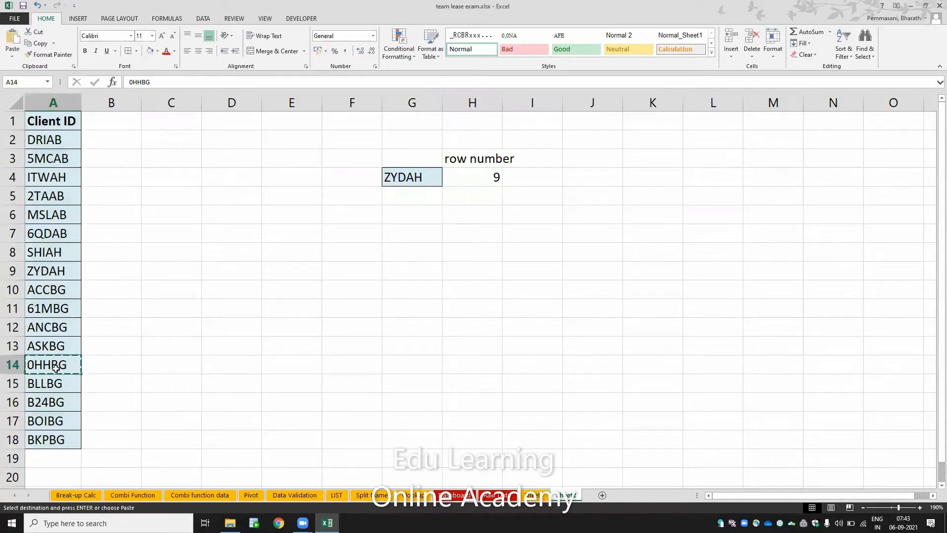
left_click(403, 177)
key("ctrl+v")
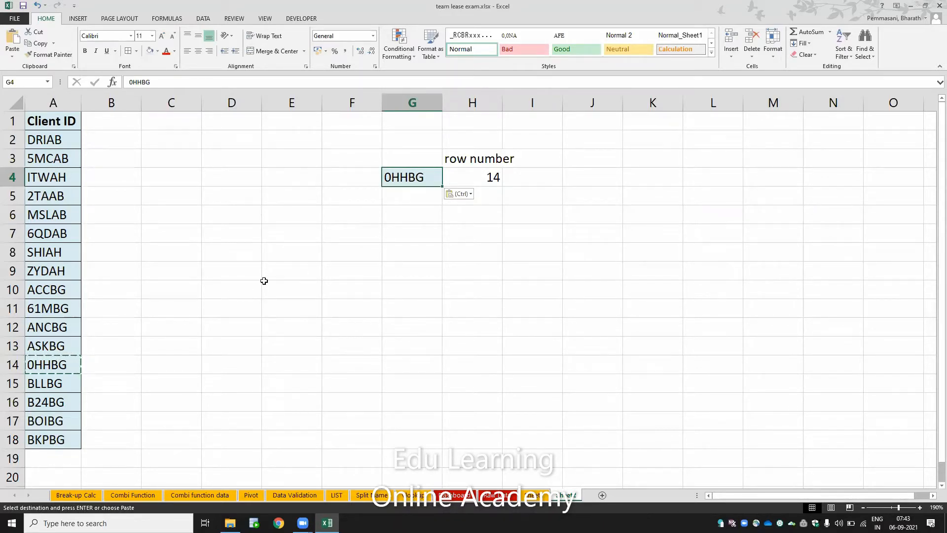
left_click(481, 176)
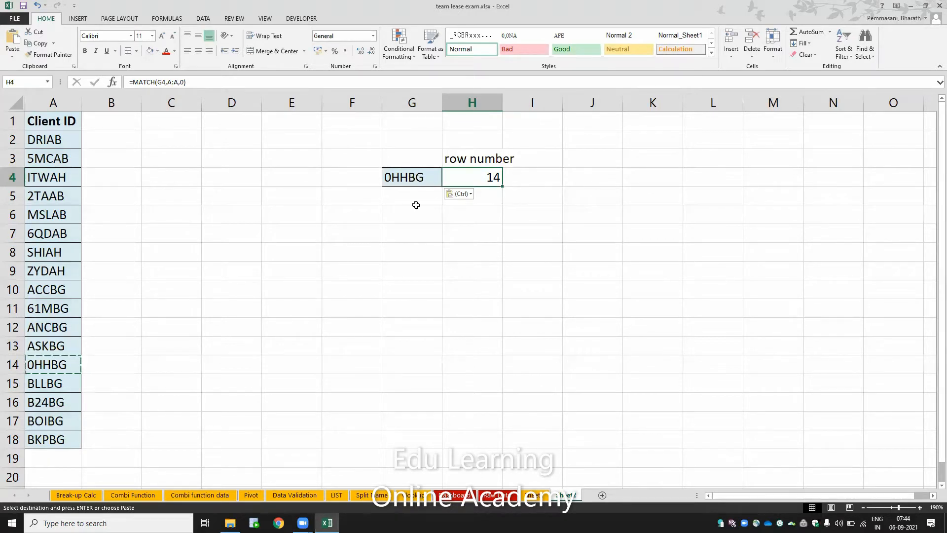
- Replace the lookup value in G4 with a copy of the client ID in A3 and check H4
left_click(65, 158)
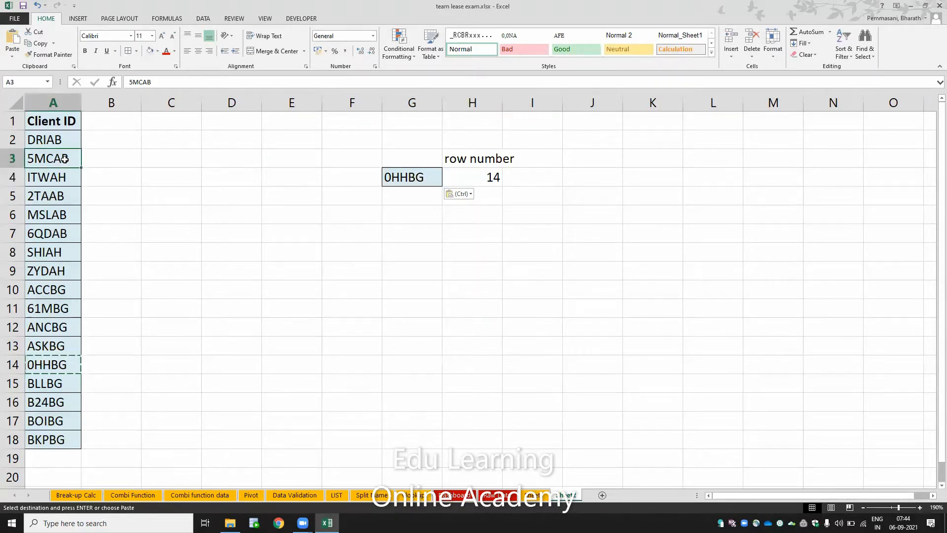
key("ctrl")
key("ctrl")
key("ctrl+c")
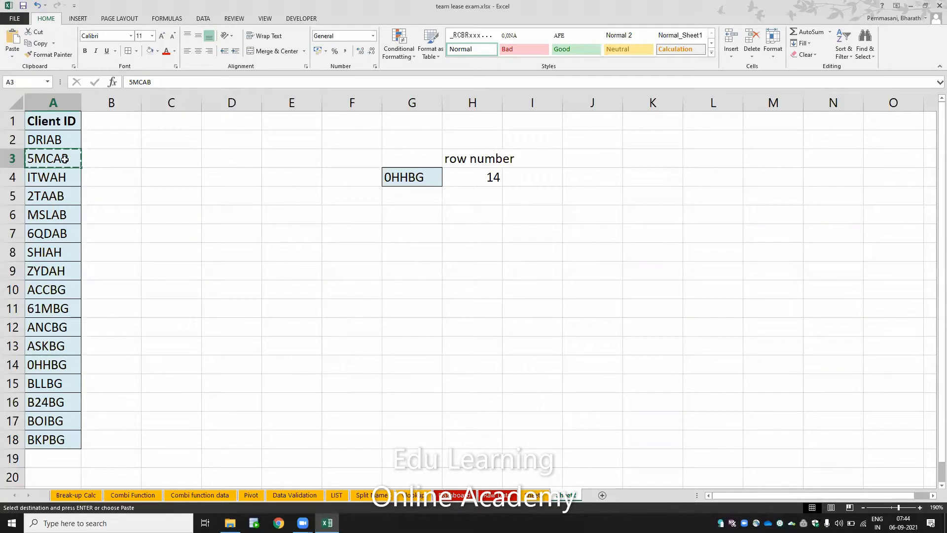
left_click(403, 176)
key("ctrl+v")
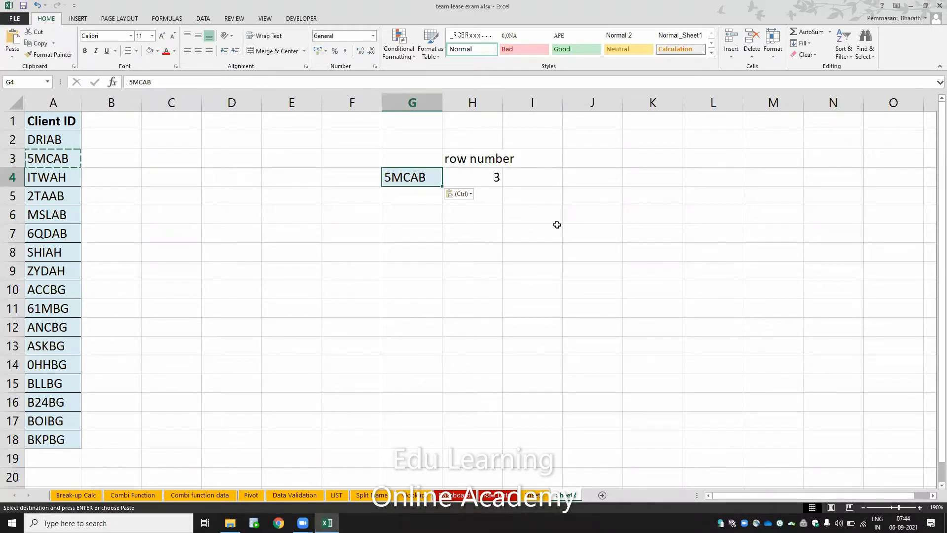
left_click(486, 176)
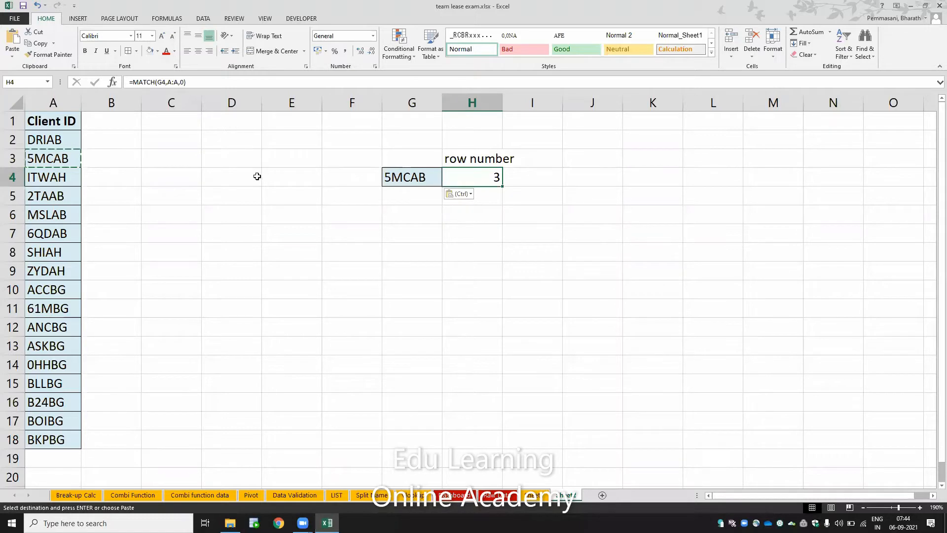
- Examine the lookup value, lookup array and match type arguments of the MATCH formula in H4
double_click(464, 181)
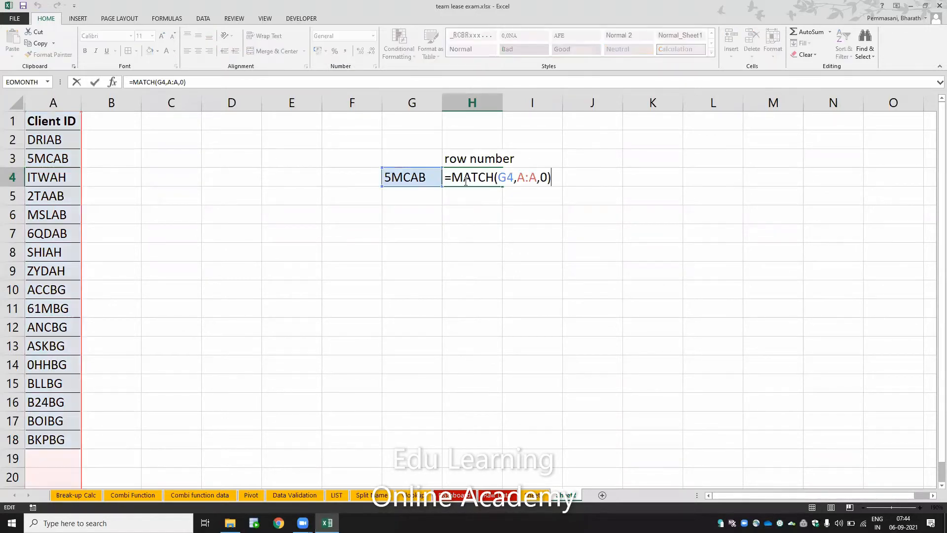
left_click(507, 179)
double_click(507, 179)
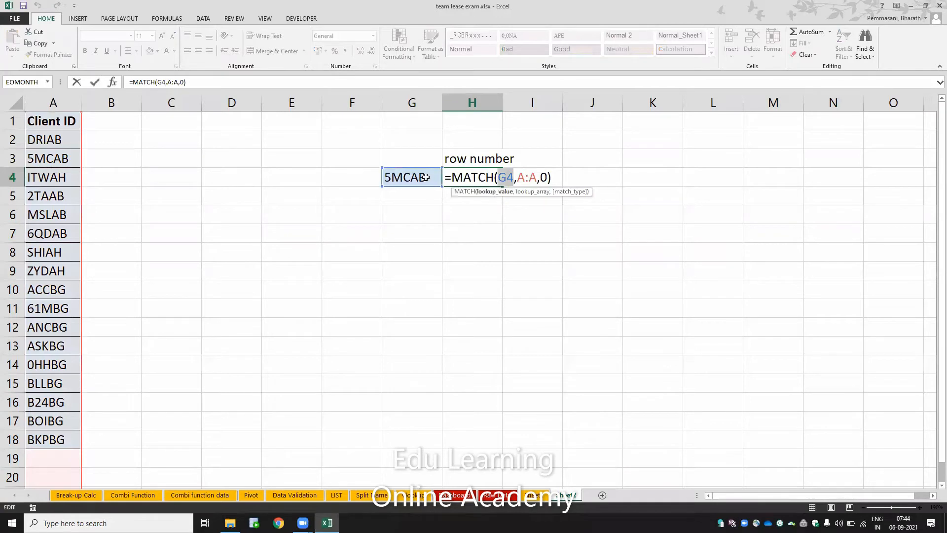
left_click(545, 192)
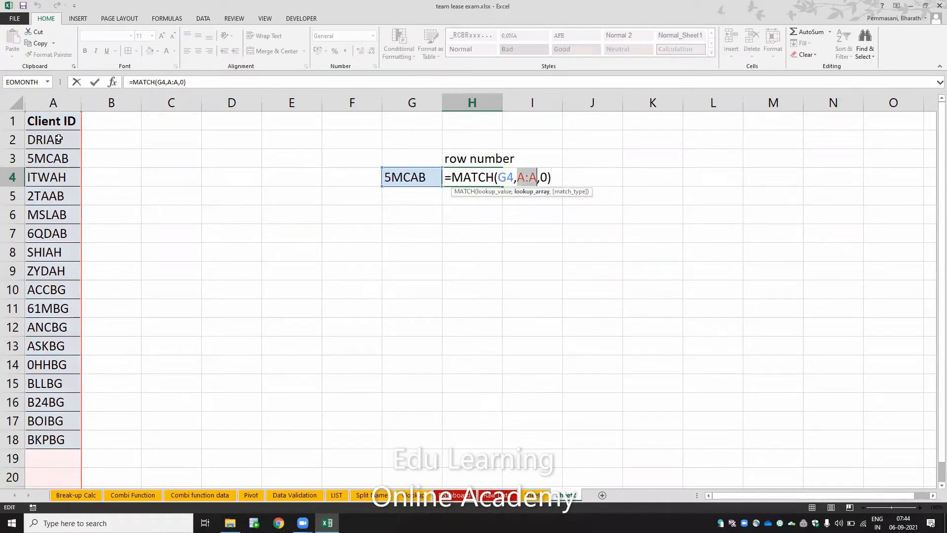
left_click(571, 192)
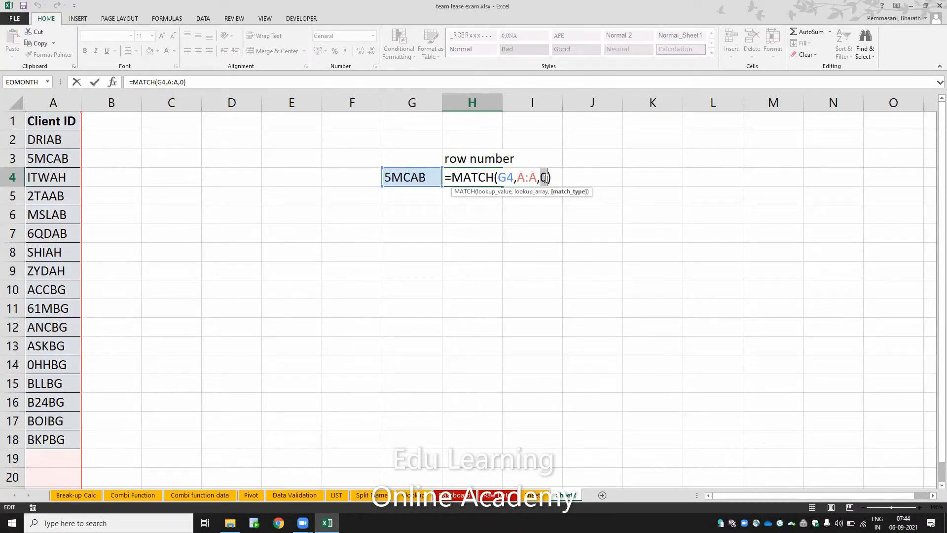
left_click(493, 193)
left_click(531, 192)
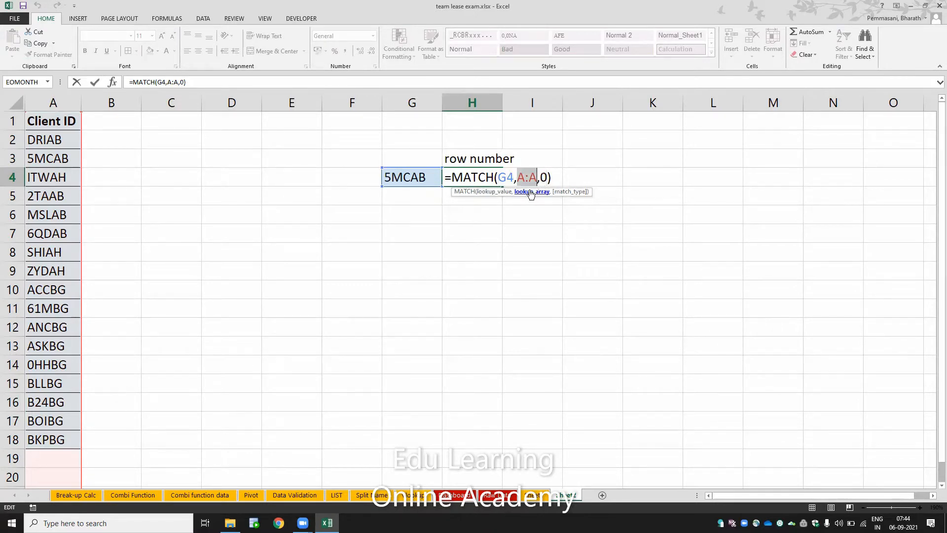
left_click(496, 192)
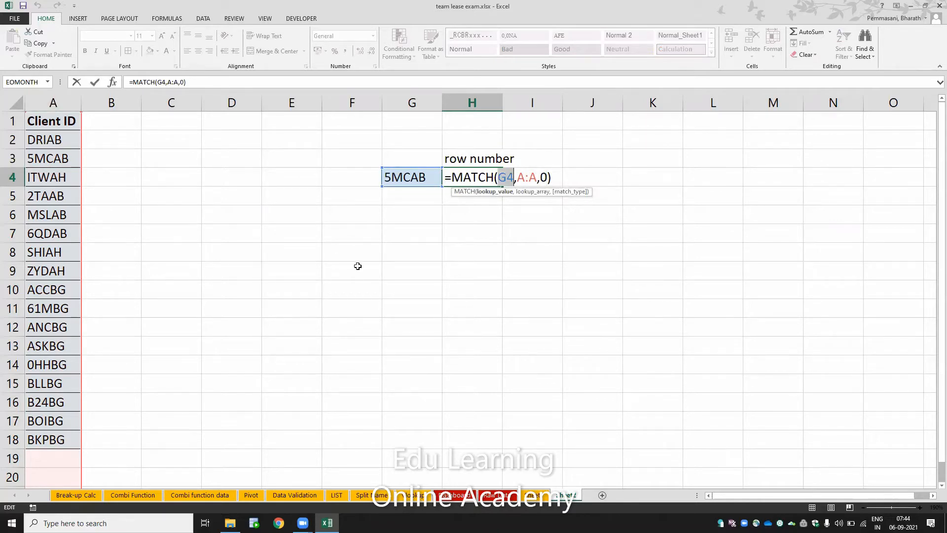
left_click(530, 192)
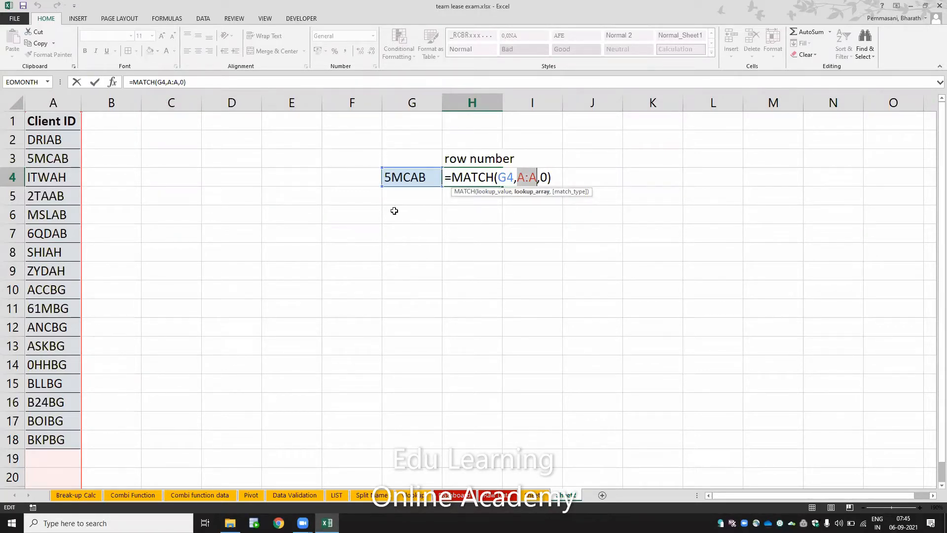
key("Return")
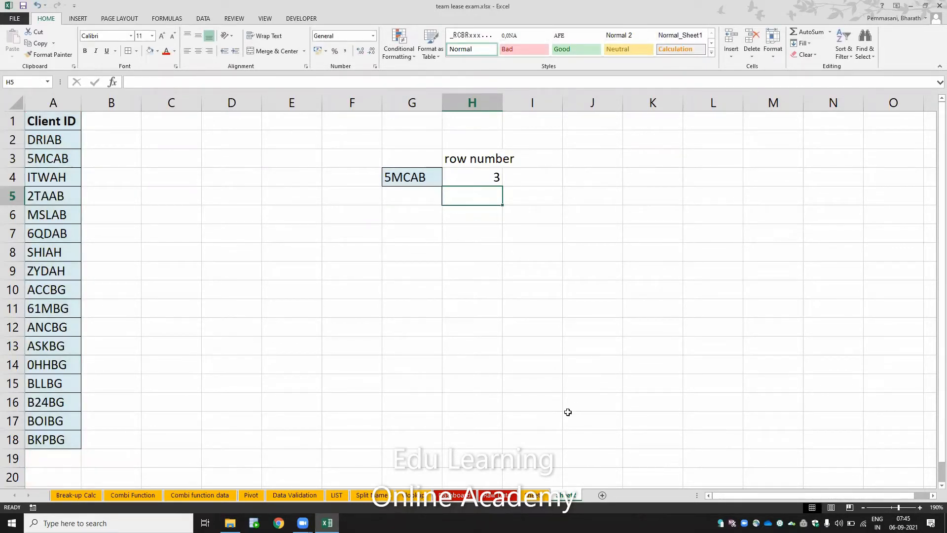
- Go to Sheet1 and examine the lookup value and lookup array of the MATCH formula in H6
left_click(531, 499)
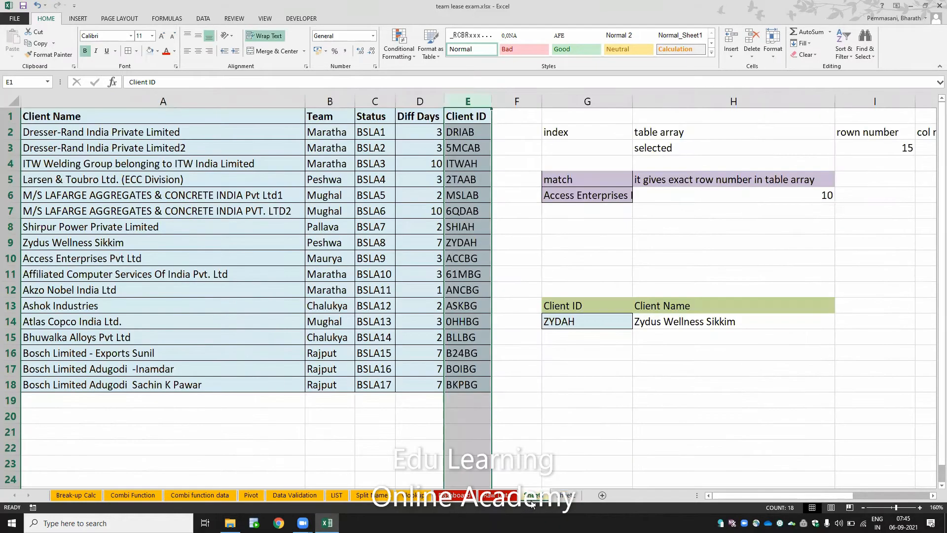
left_click(654, 198)
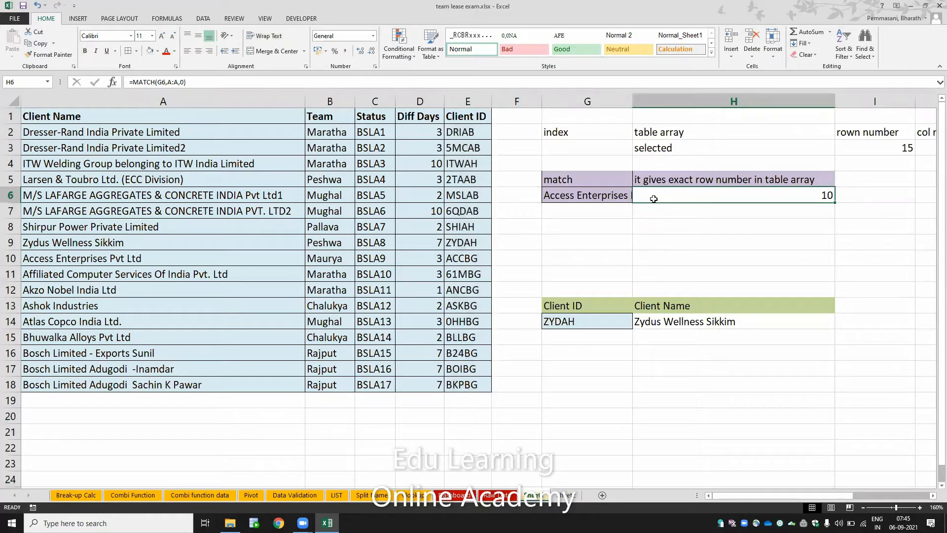
double_click(653, 199)
left_click(686, 196)
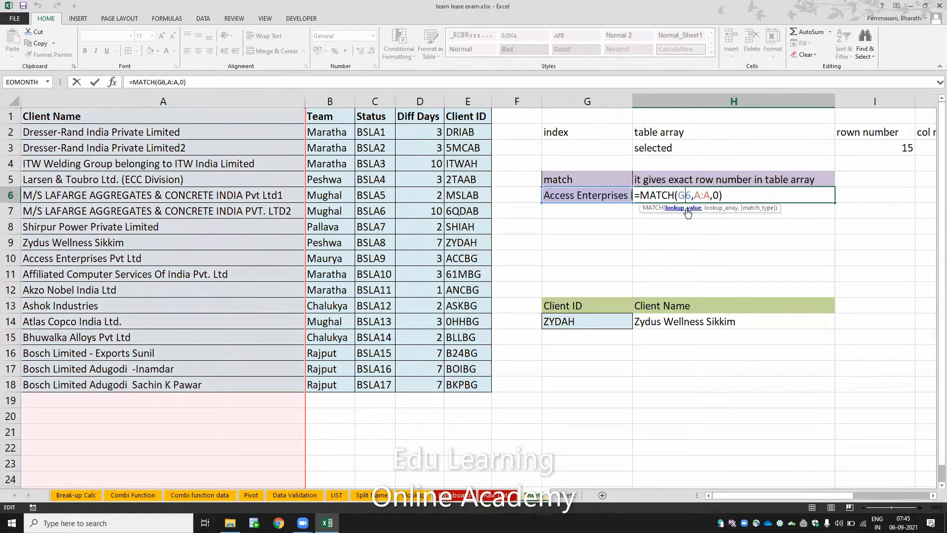
double_click(685, 196)
left_click(711, 208)
key("Return")
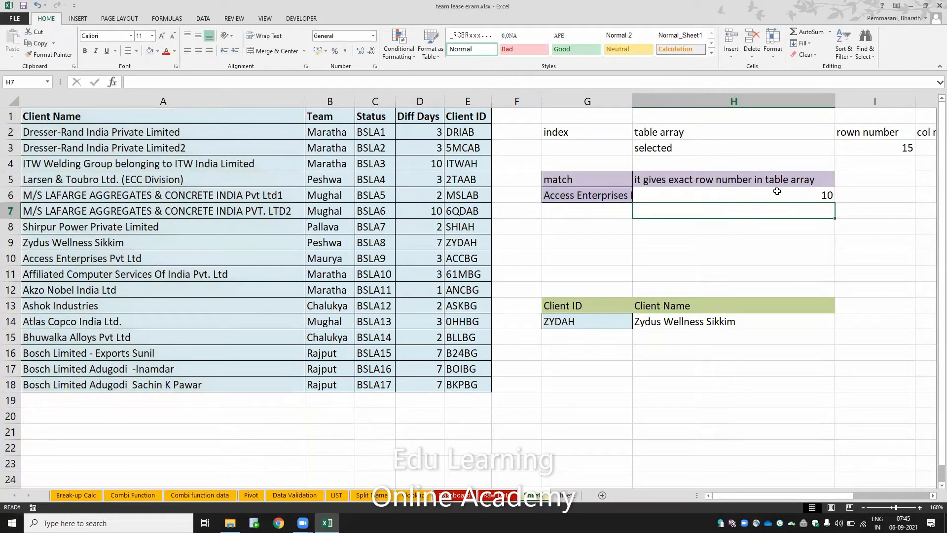
left_click(777, 191)
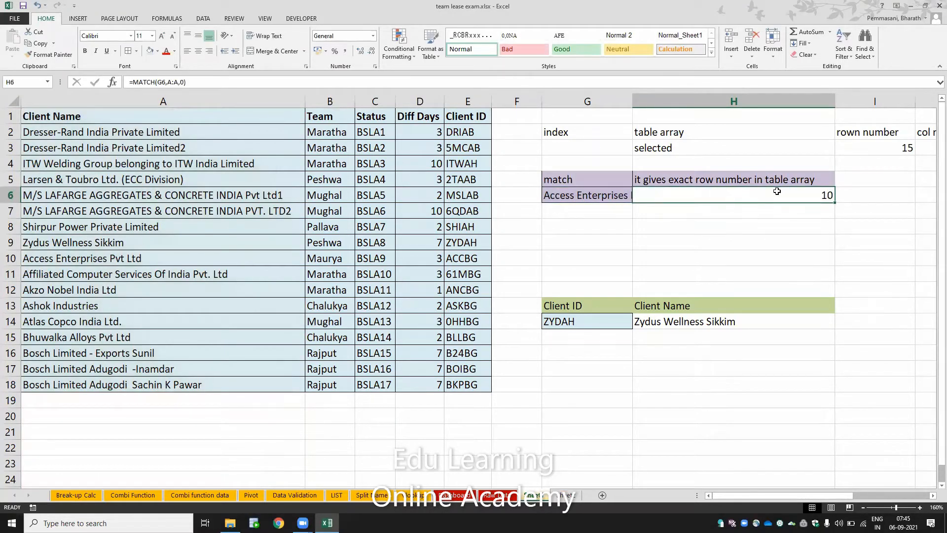
- Examine the array and row number arguments of the INDEX formula in H14, including the nested MATCH's lookup value and lookup array
left_click(665, 328)
double_click(666, 329)
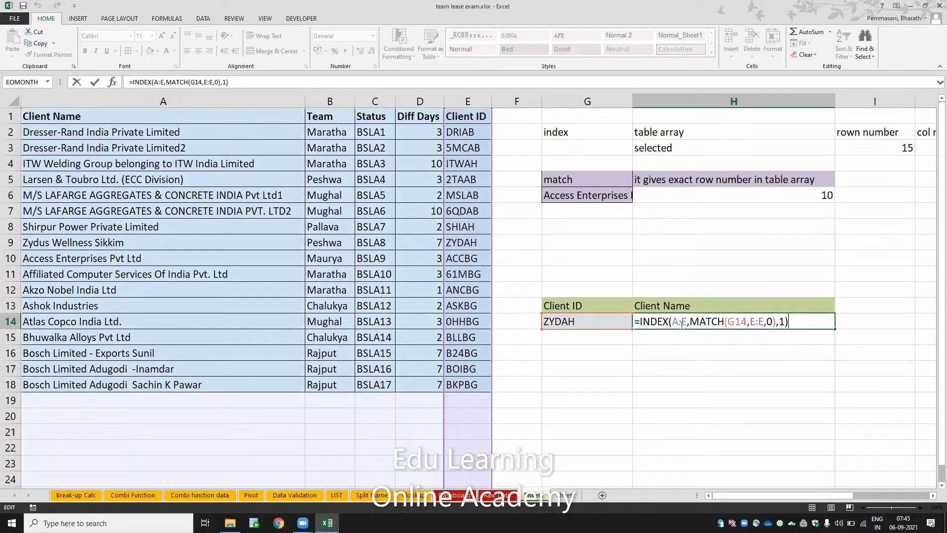
left_click(683, 324)
left_click(667, 335)
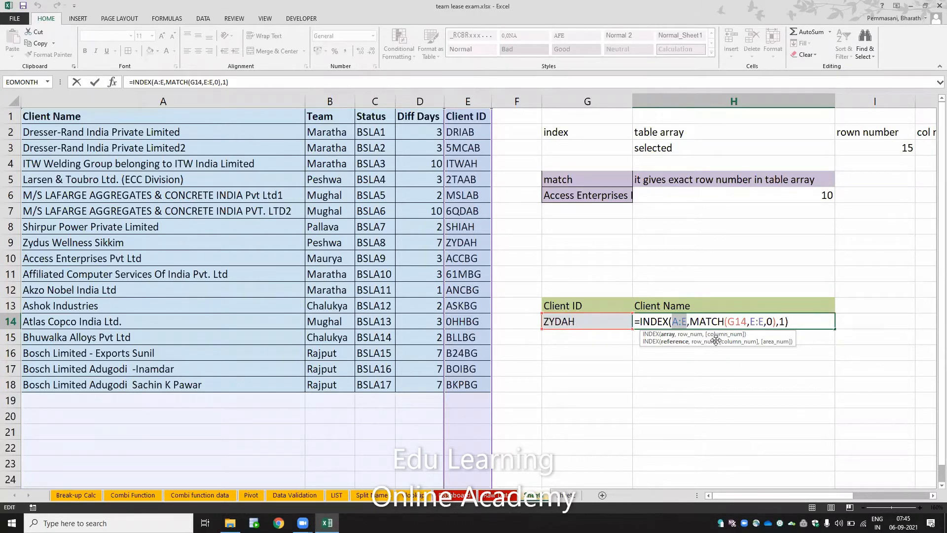
left_click(693, 337)
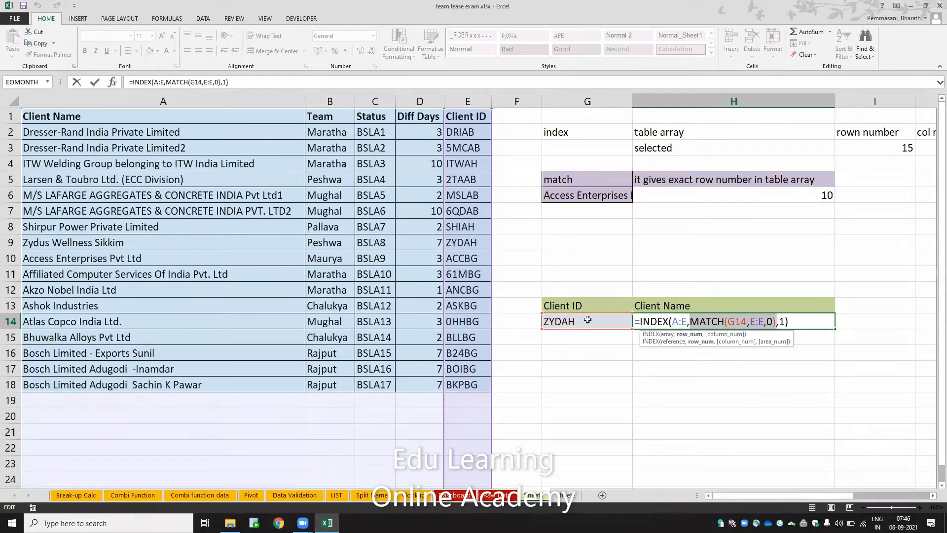
left_click(738, 321)
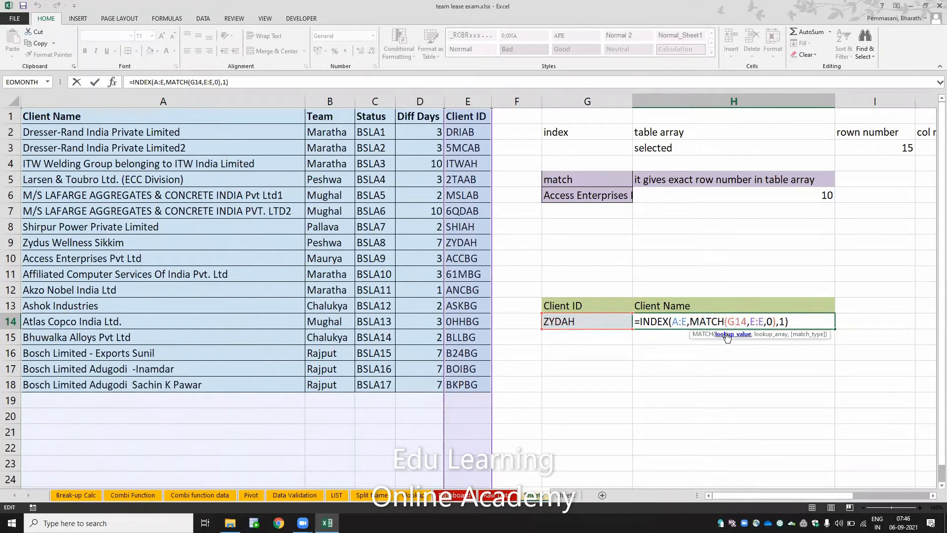
left_click(748, 335)
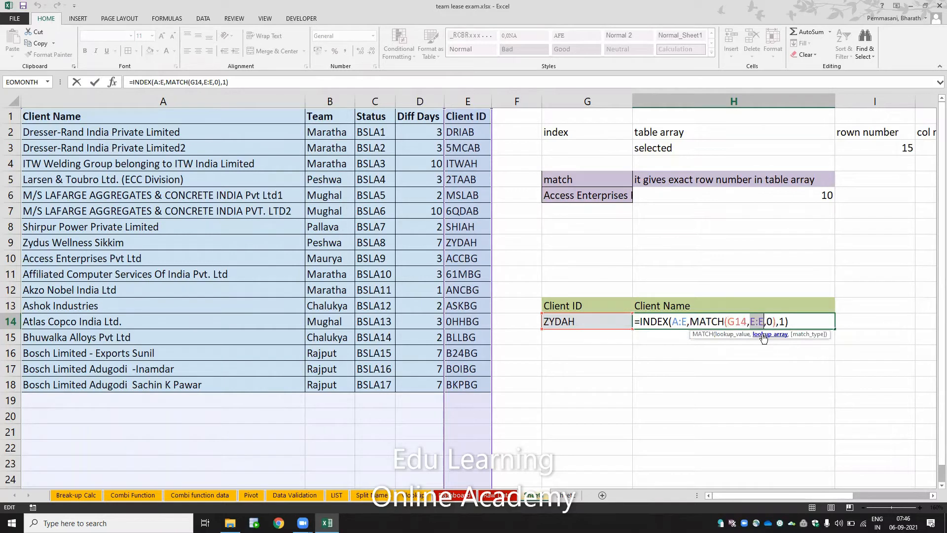
left_click(765, 335)
left_click(687, 322)
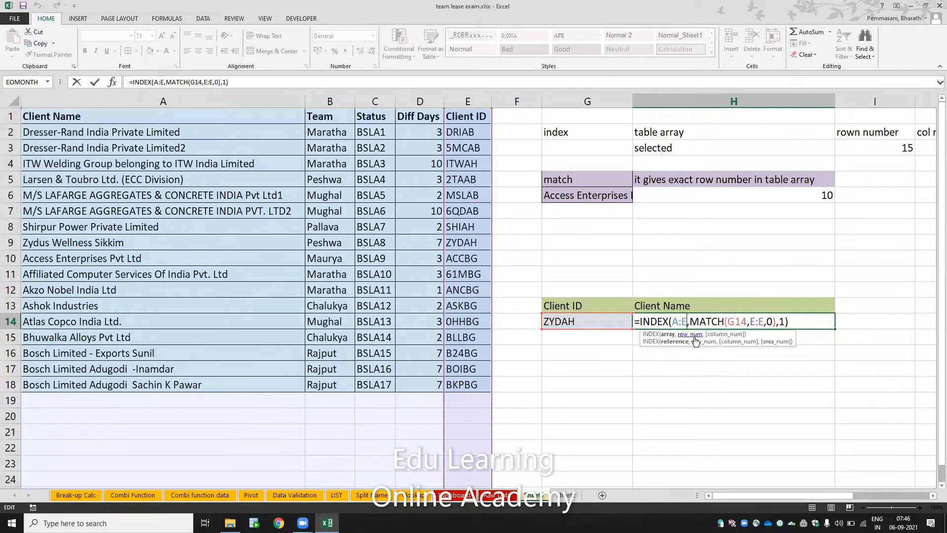
left_click(694, 337)
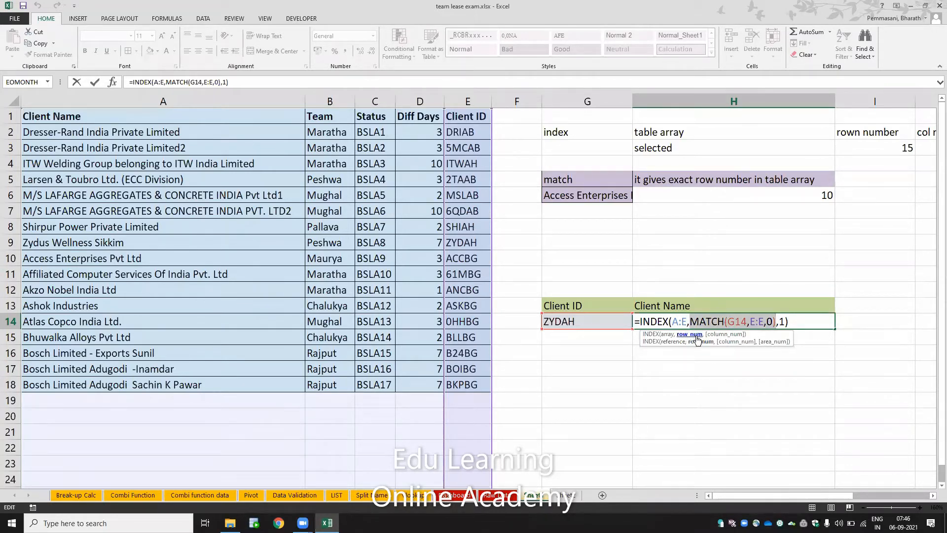
- Change the INDEX formula's column number argument in H14 to 3 so it returns the client's status
left_click(722, 335)
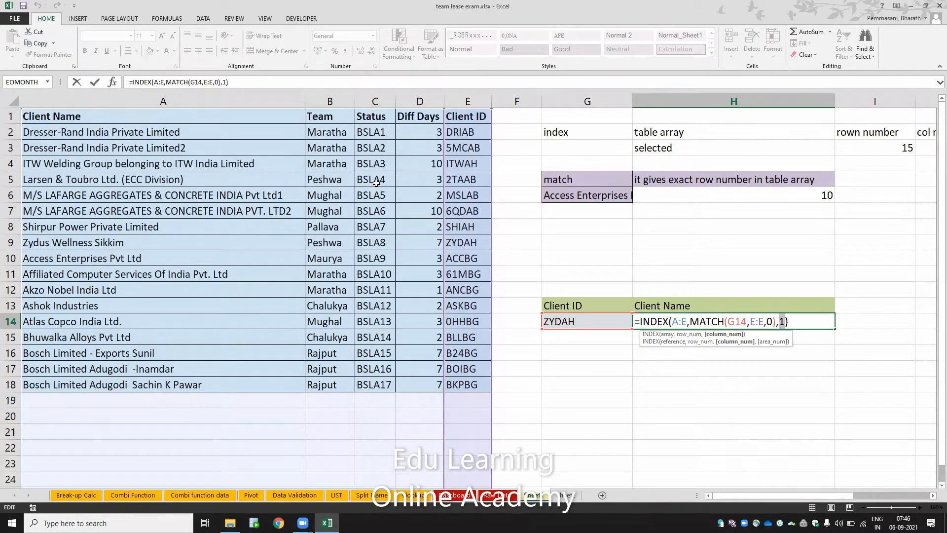
type("3")
key("Return")
key("Up")
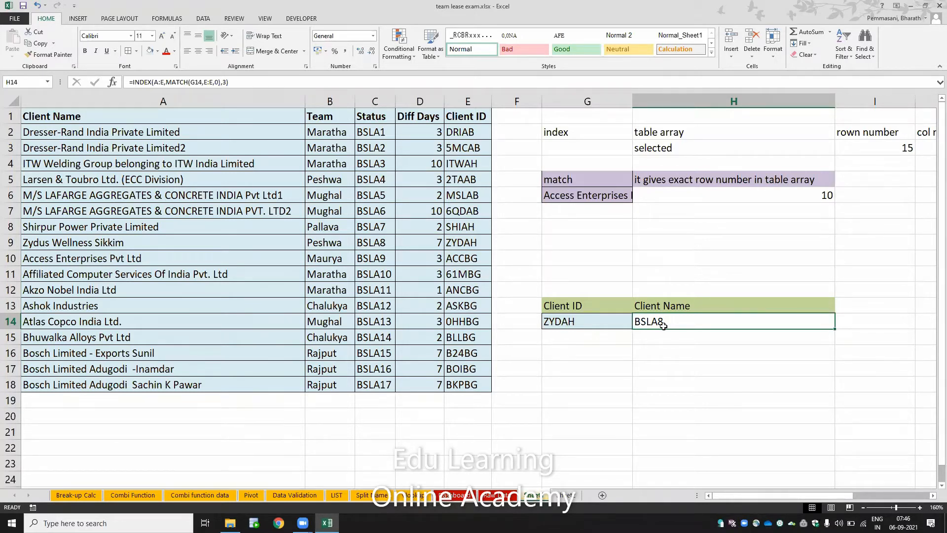
- Examine the row number and column number arguments of the INDEX formula in H14, leaving the formula as it is
double_click(693, 322)
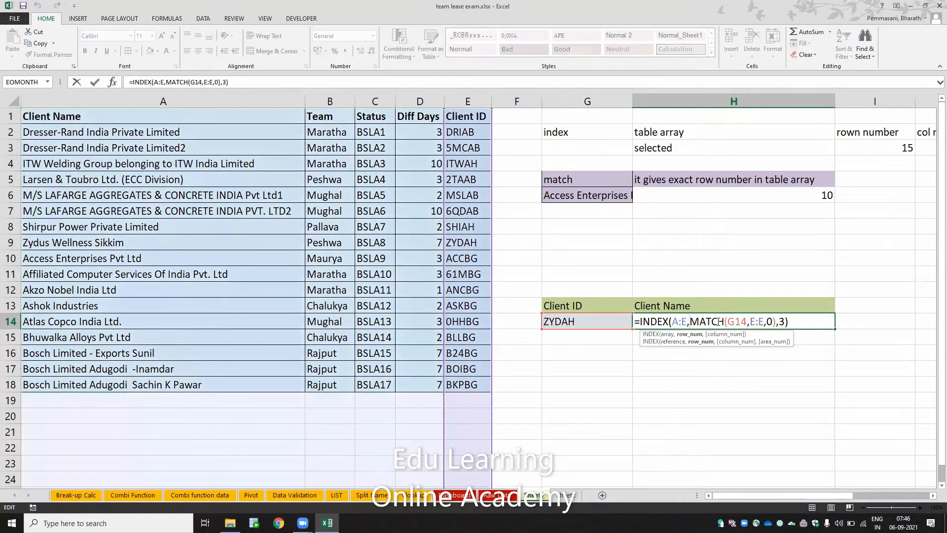
left_click(690, 334)
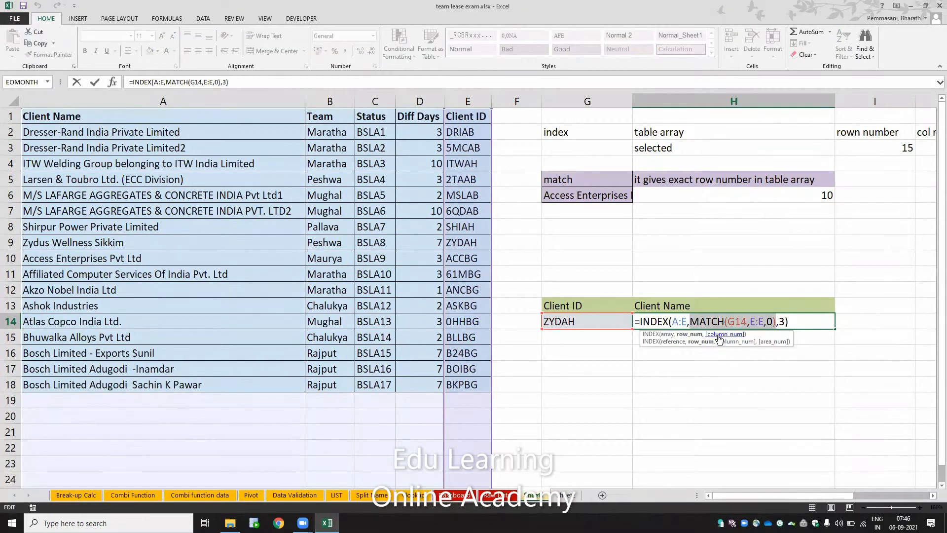
left_click(721, 335)
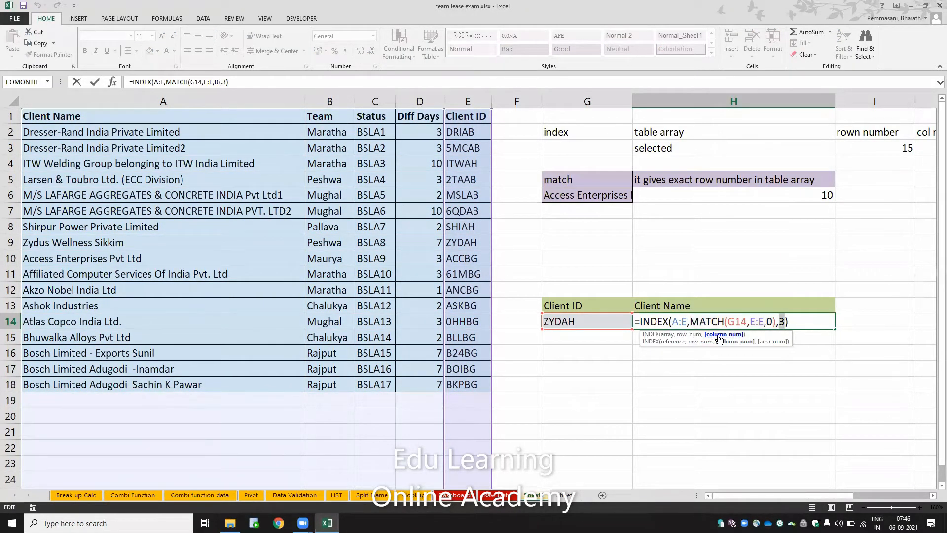
left_click(693, 334)
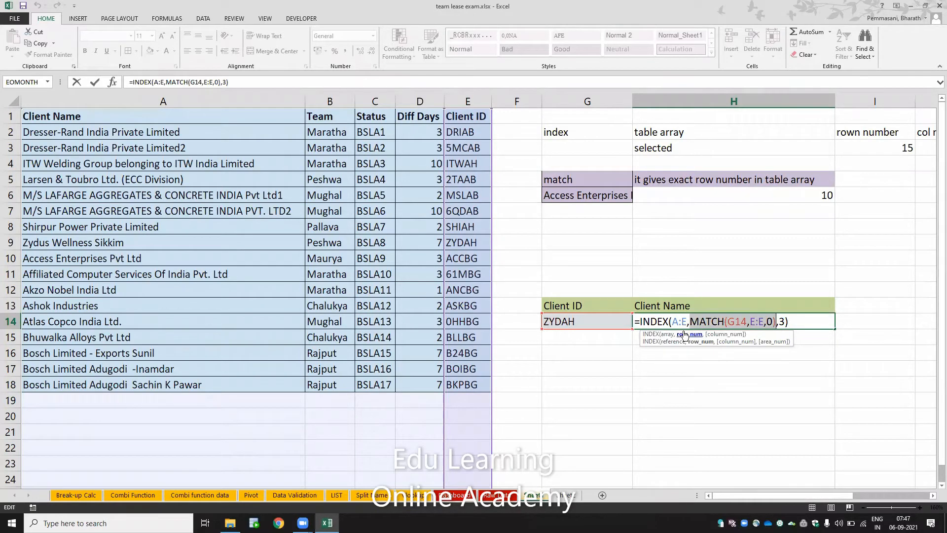
left_click(723, 335)
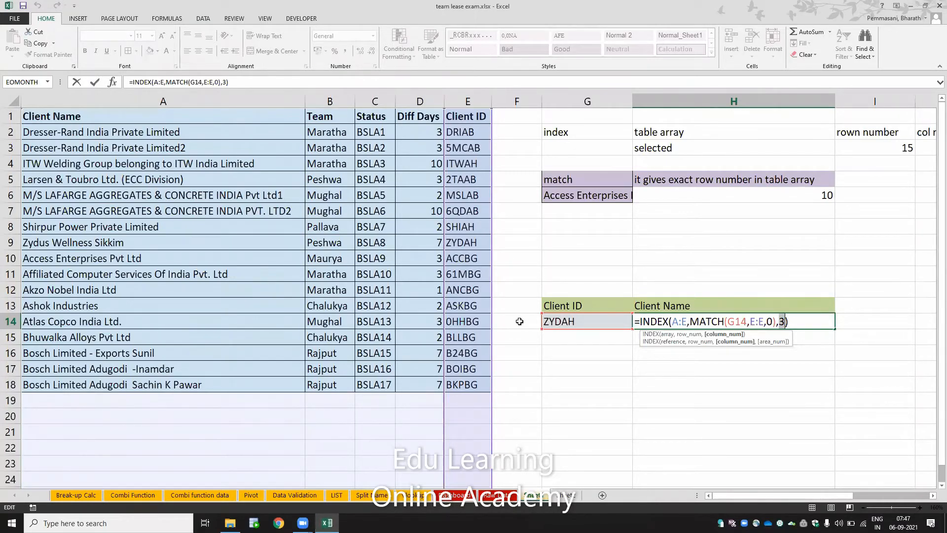
left_click(666, 399)
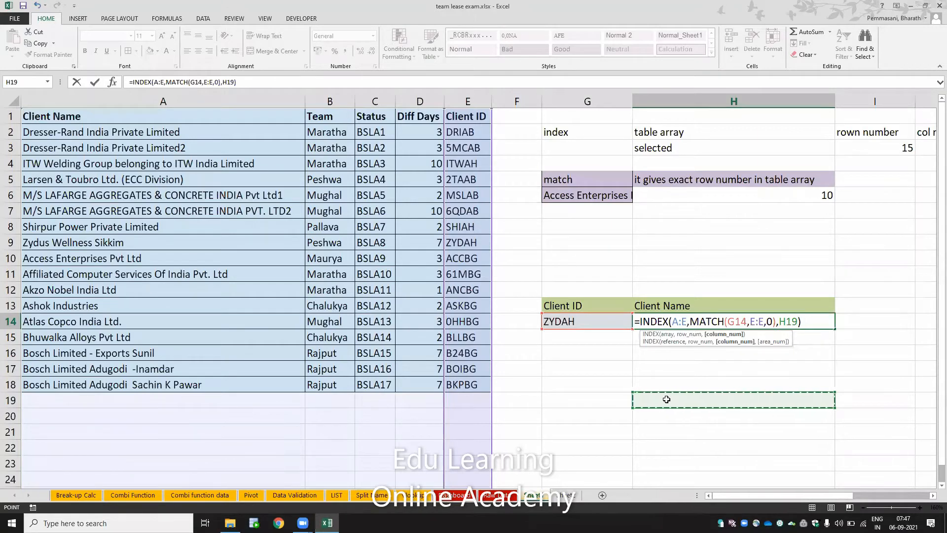
key("Escape")
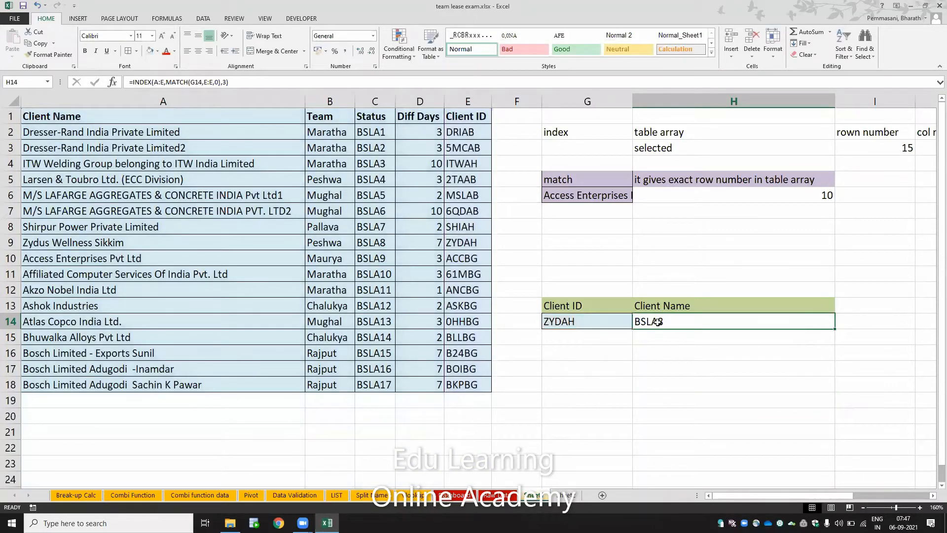
- Review the array, row number and column number arguments of the formula in H14 in order
double_click(658, 322)
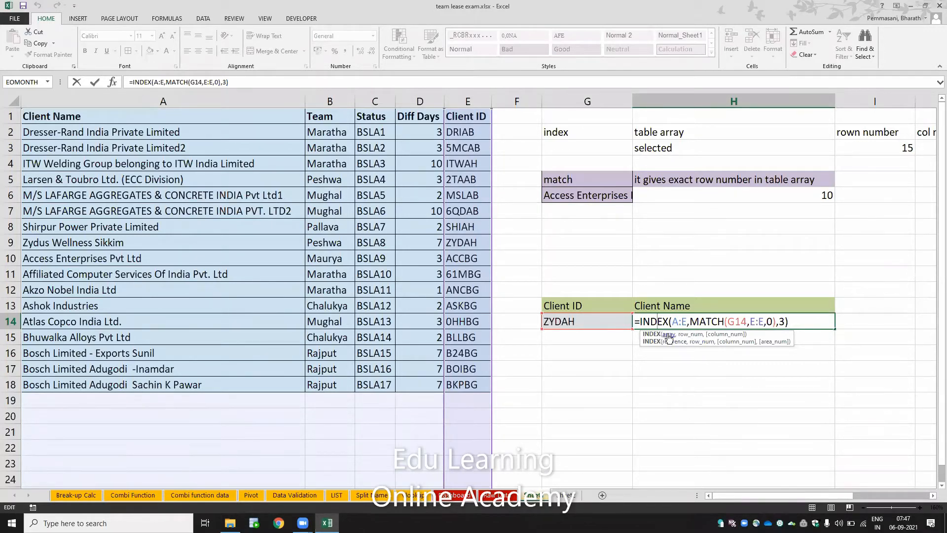
left_click(669, 335)
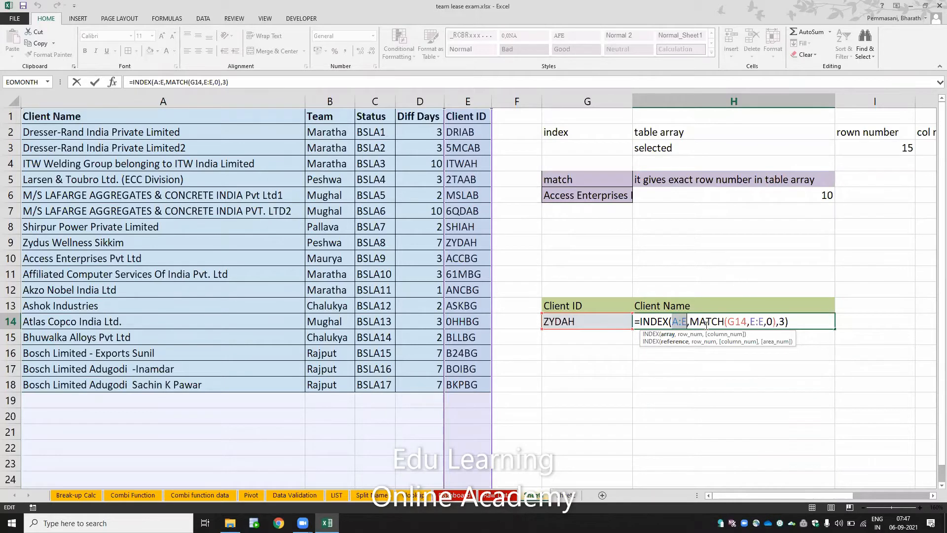
left_click(690, 334)
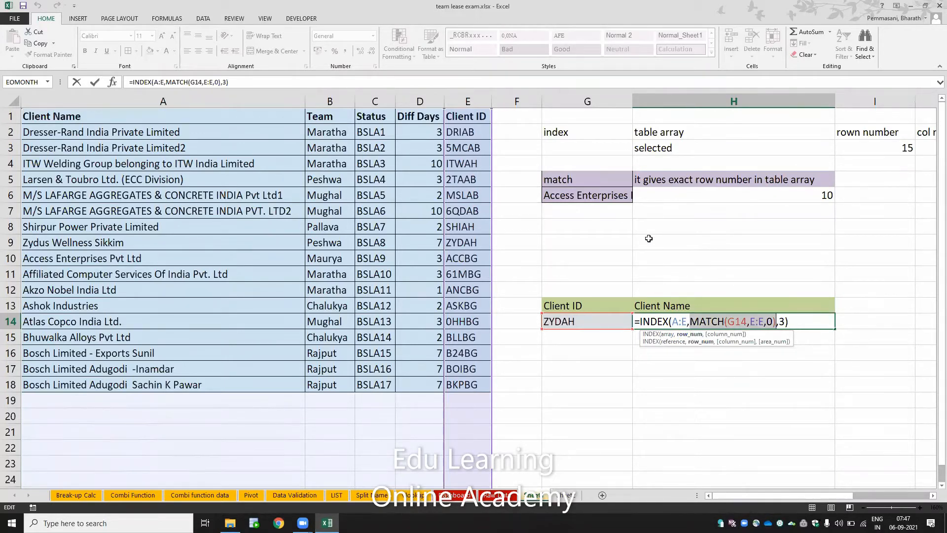
left_click(724, 335)
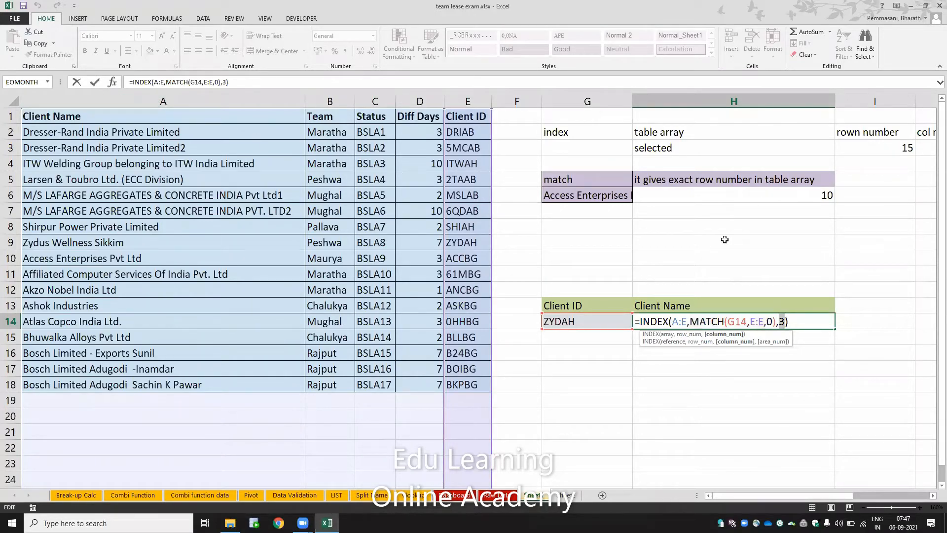
key("Return")
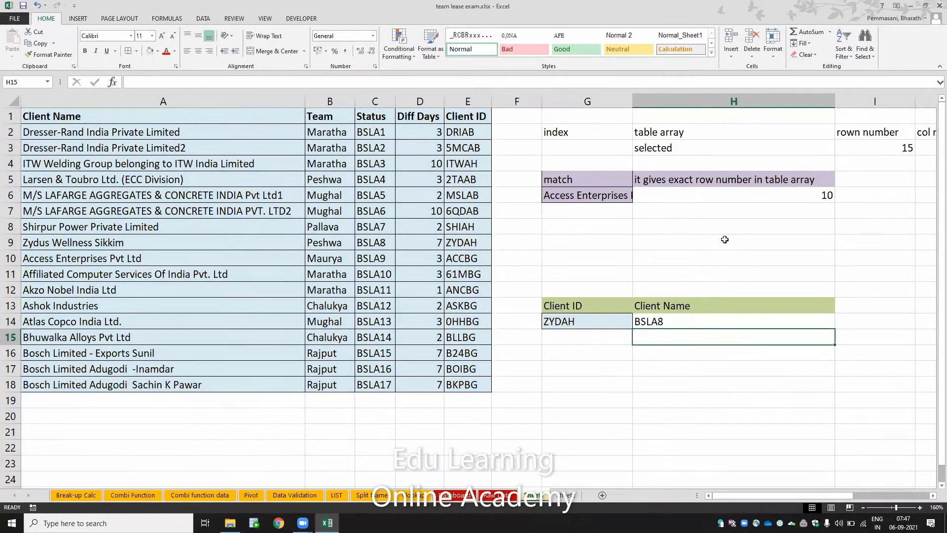
left_click(686, 323)
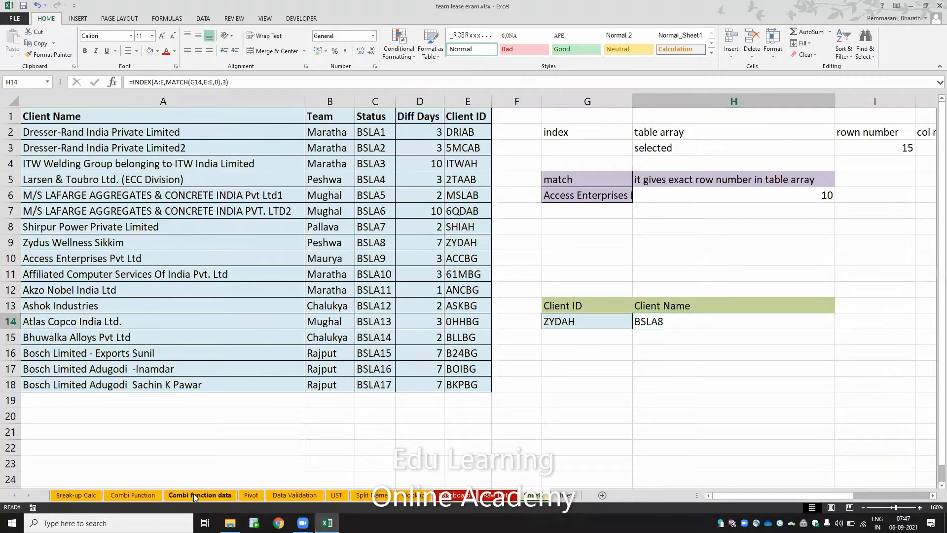
- On the Combi Function sheet, apply all borders to the table A3:L30 and fill its header row with light blue
left_click(149, 493)
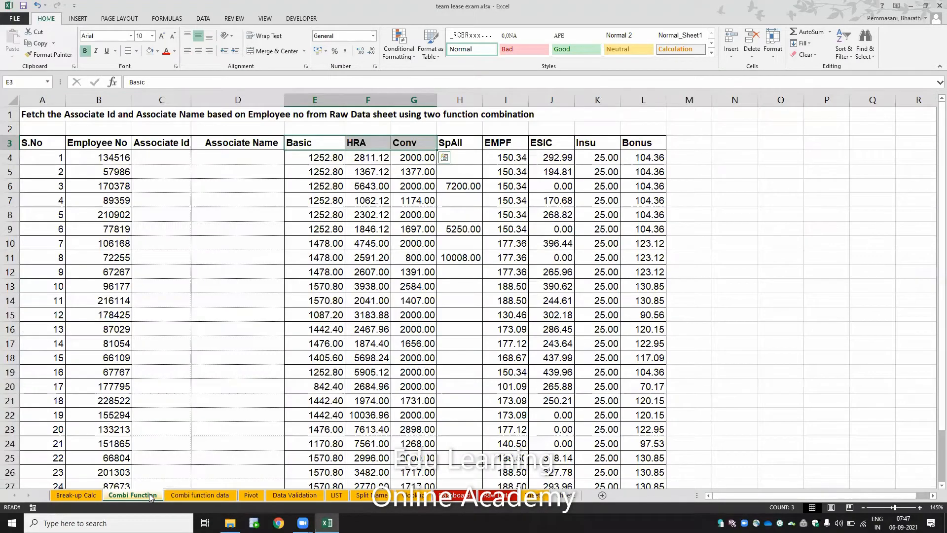
left_click(109, 144)
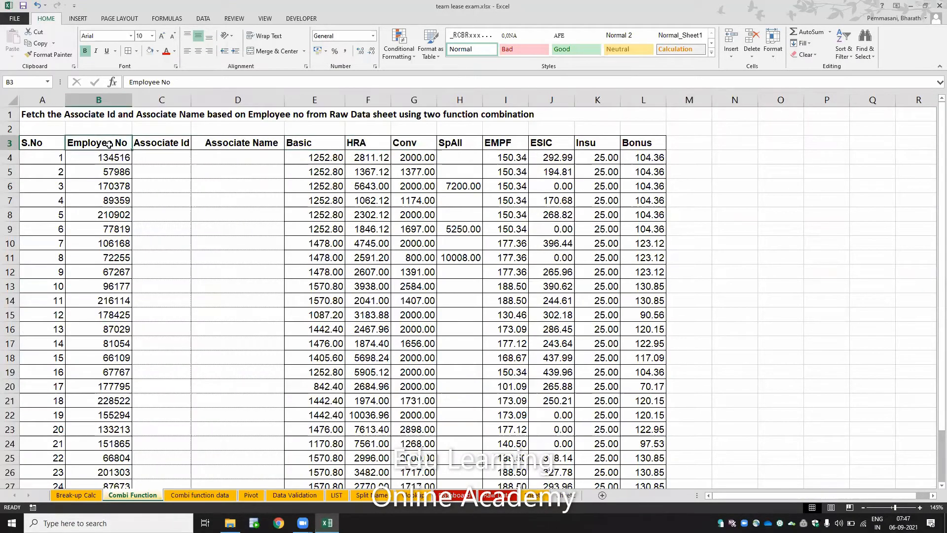
key("Left")
key("ctrl+shift+Right")
key("ctrl+shift+Down")
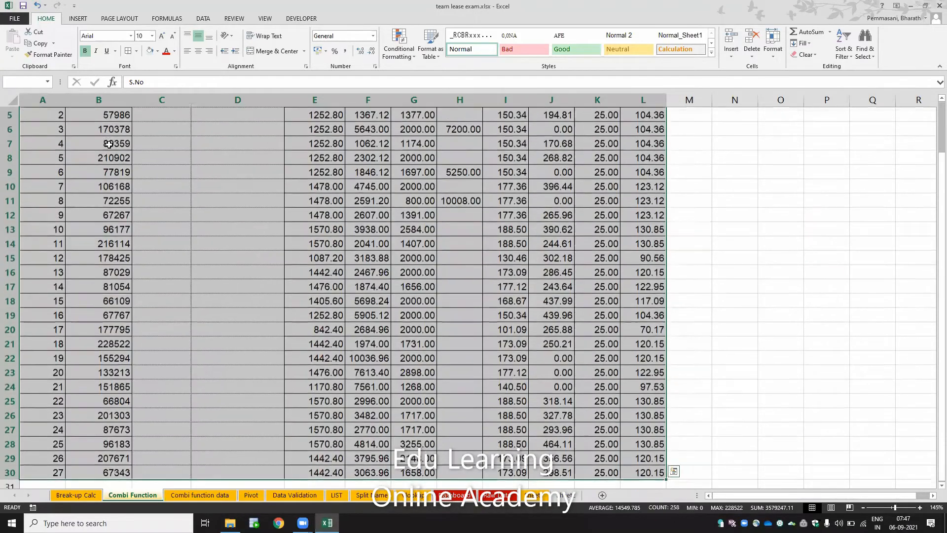
key("alt+h")
key("b")
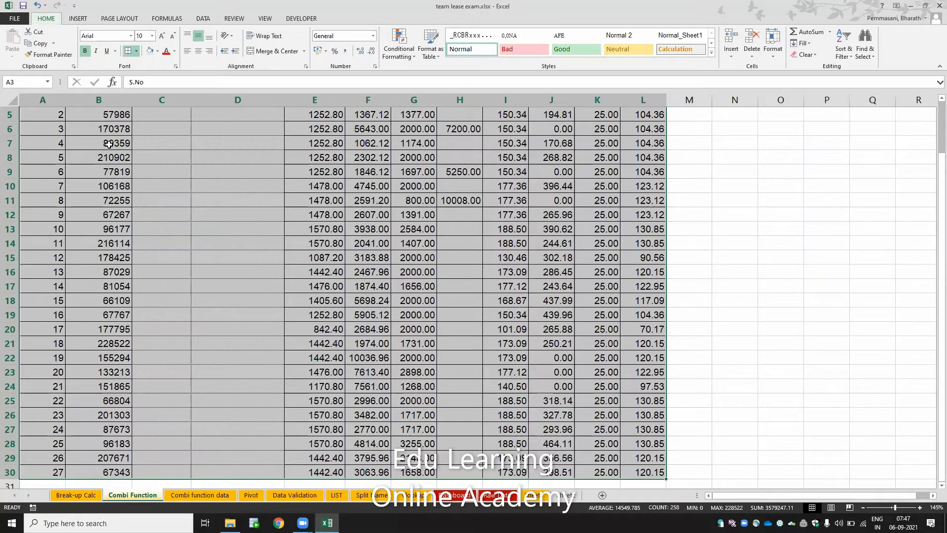
key("ctrl+shift+Up")
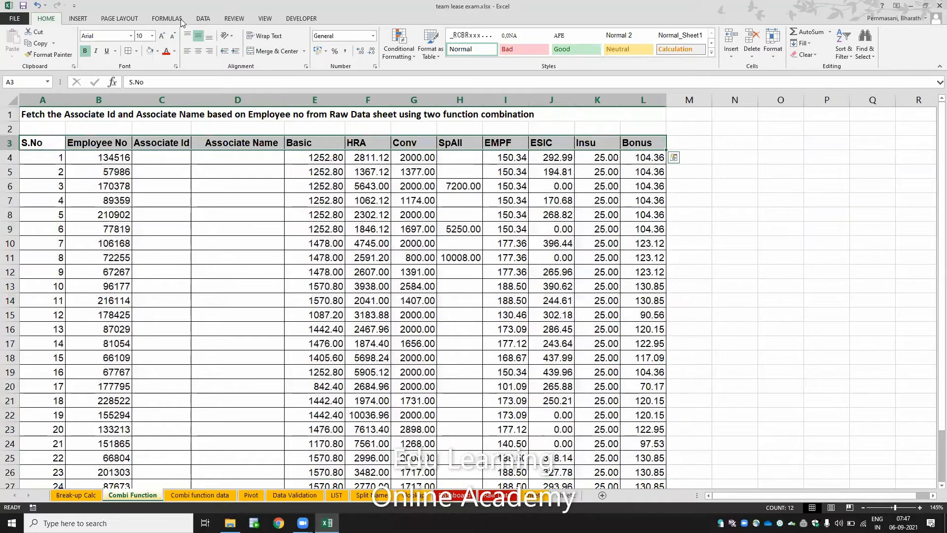
- Check the first employee number in B4 and the empty Associate Id and Associate Name cells beside it
left_click(120, 161)
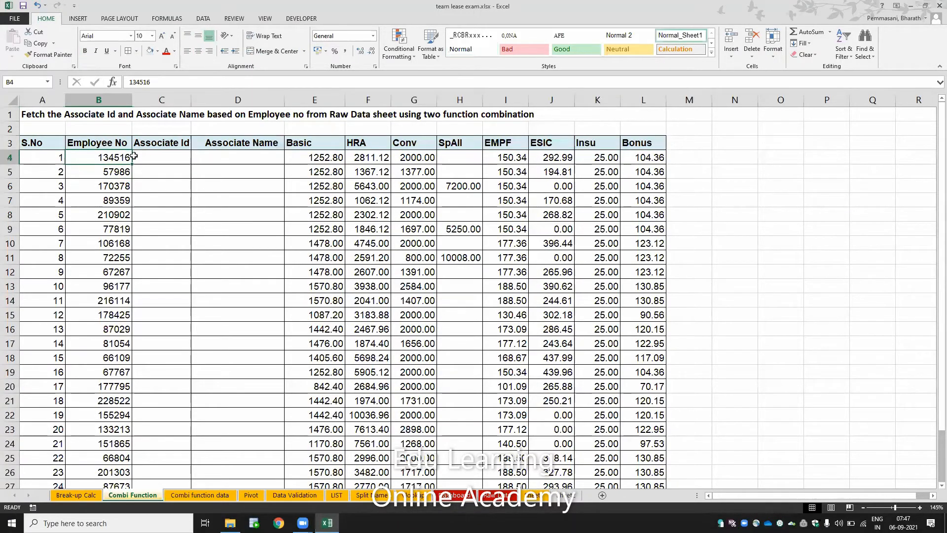
left_click(153, 156)
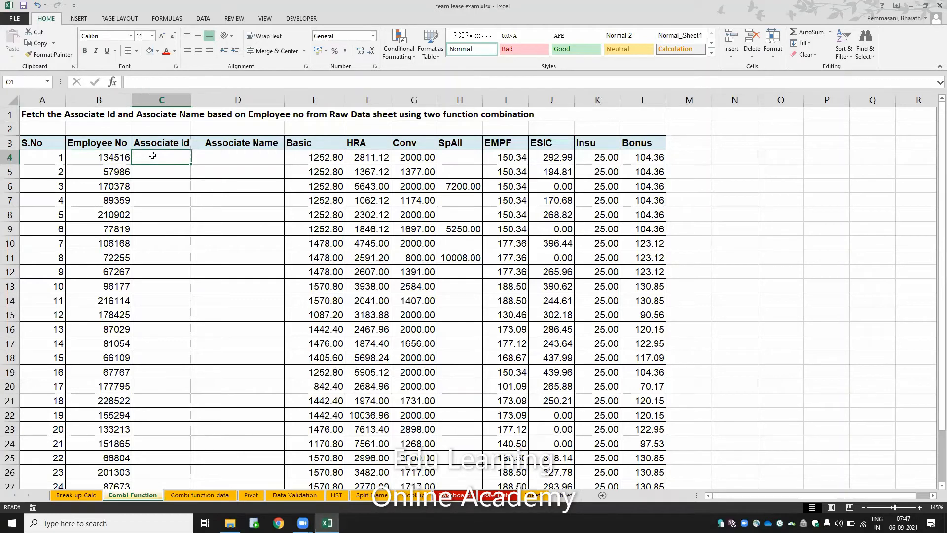
left_click(207, 155)
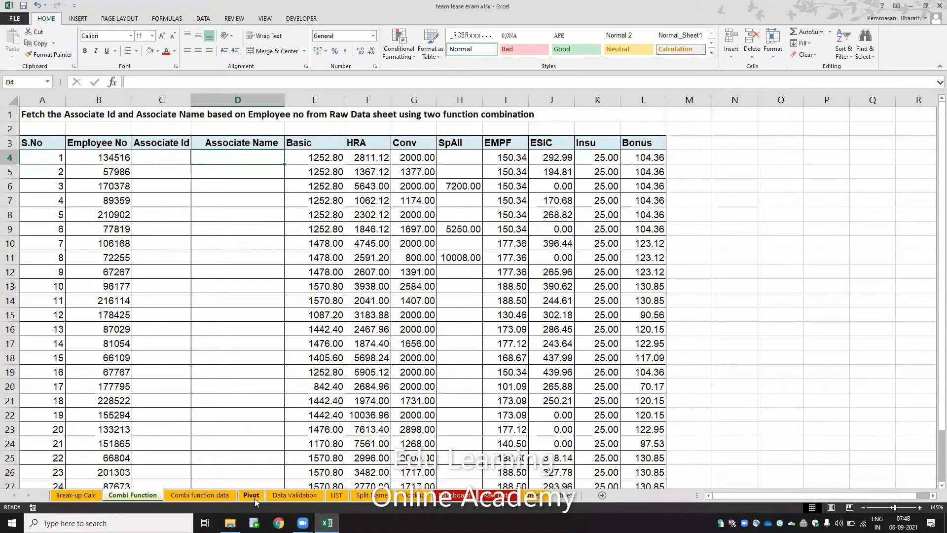
- Go to the Combi function data sheet and examine the Employee No and Associate id columns
left_click(220, 499)
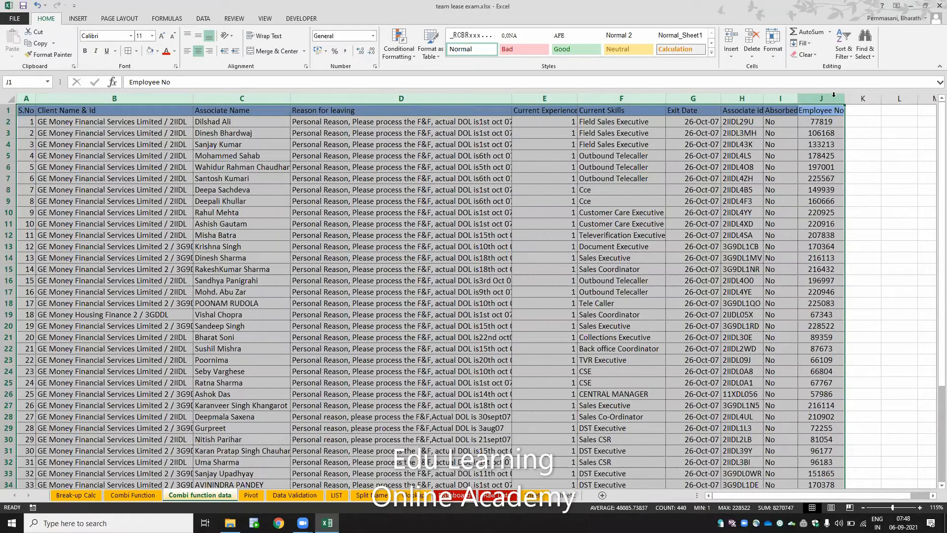
left_click(824, 112)
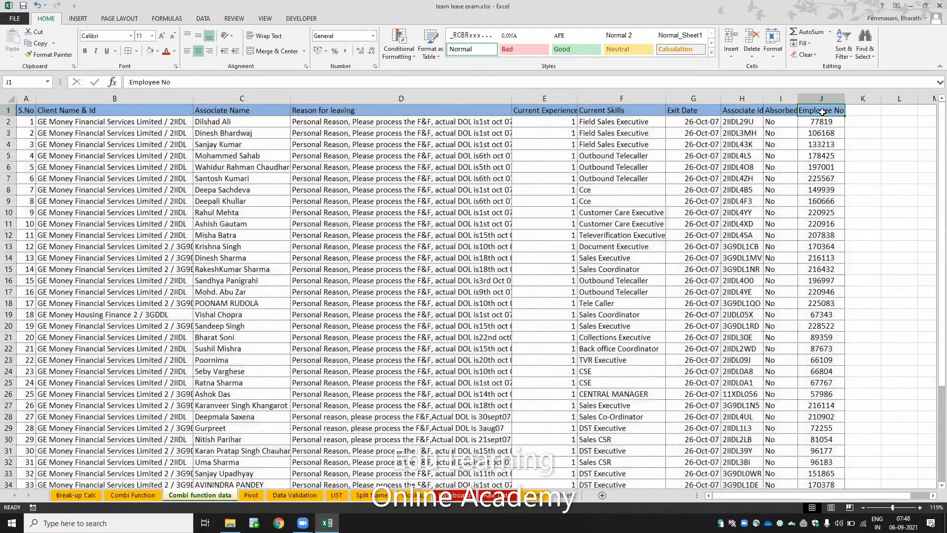
left_click(823, 122)
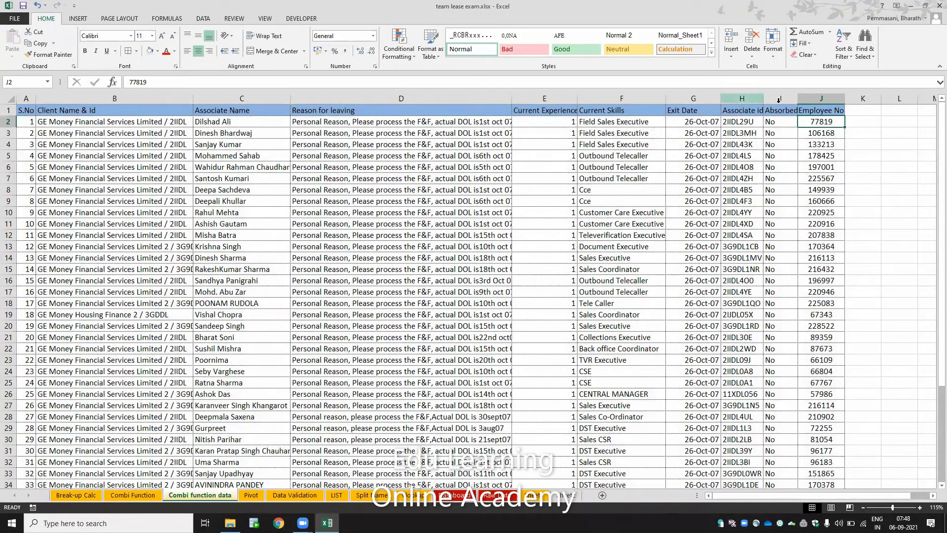
left_click(751, 109)
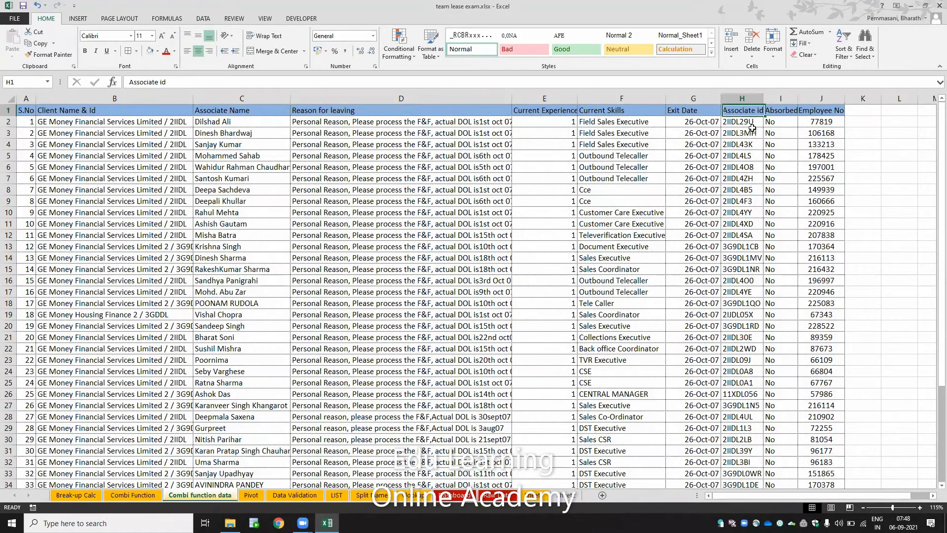
left_click(756, 156, "shift")
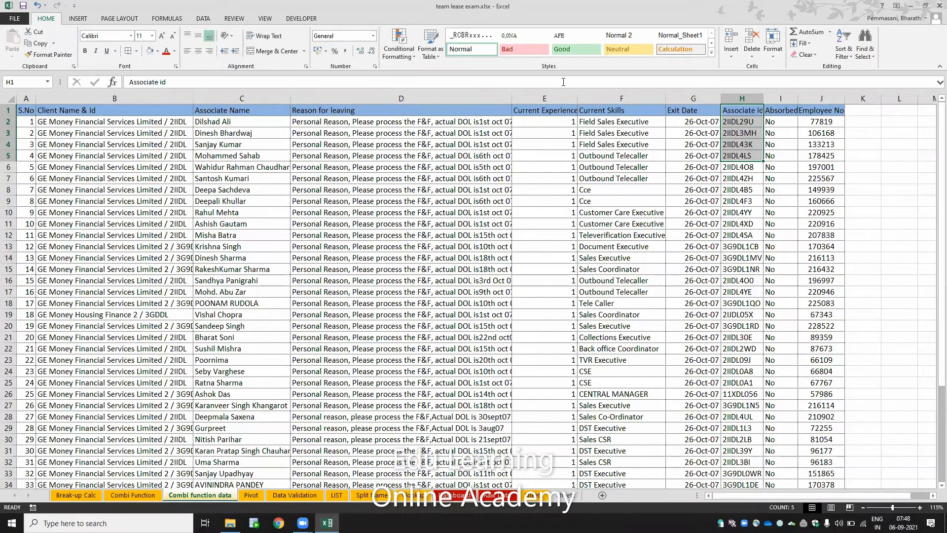
- Highlight the Associate id header in H1 and the Associate Name header in C1 with yellow fill
left_click(729, 110)
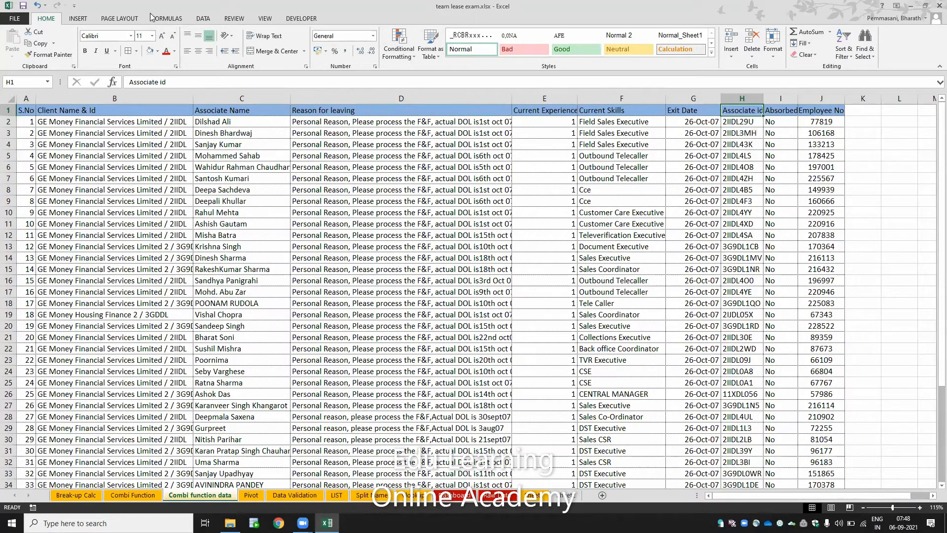
left_click(158, 51)
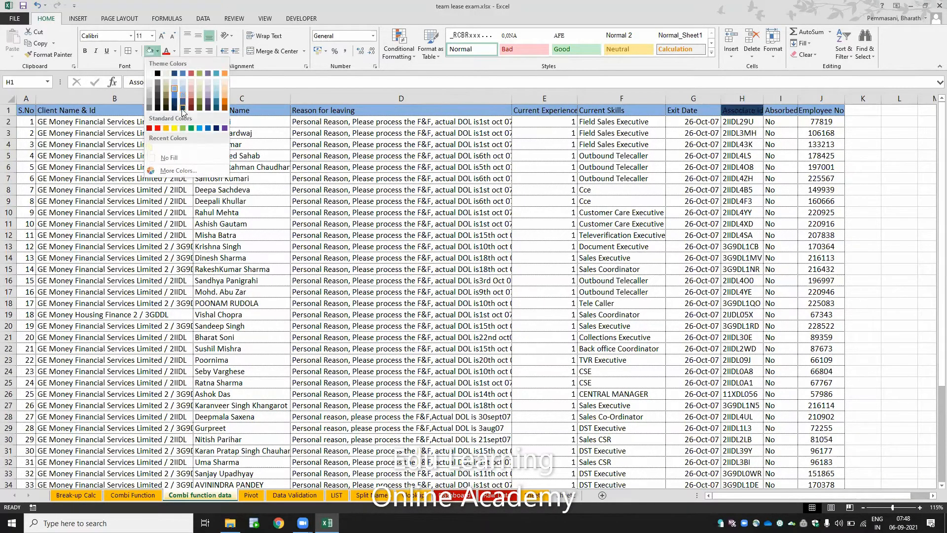
left_click(175, 129)
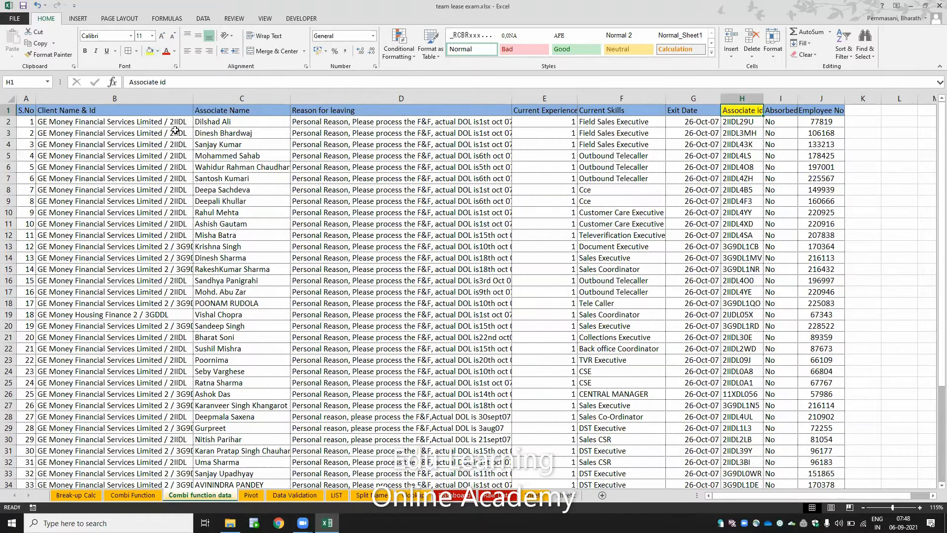
left_click(257, 109)
left_click(149, 51)
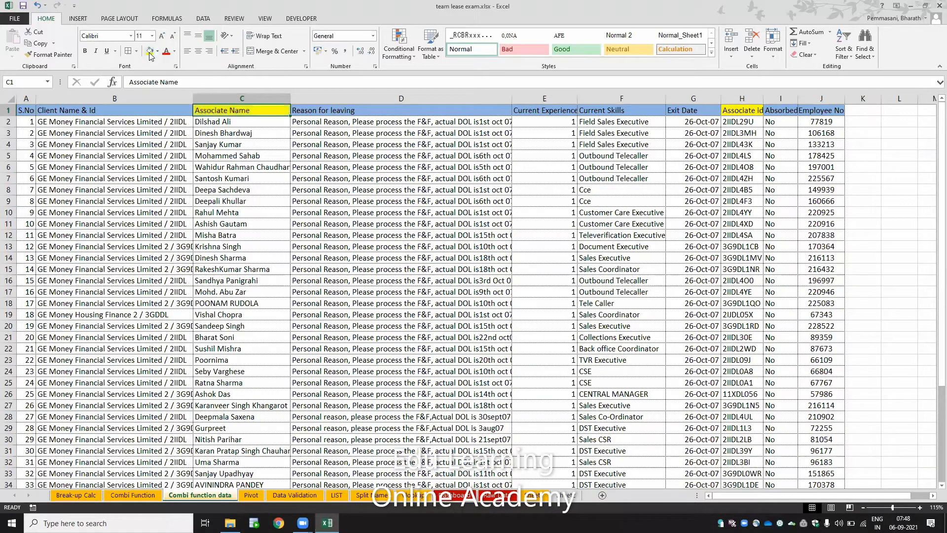
- Review the Employee No column and data columns A:J, and check the target cells C4 and D4 on the Combi Function sheet
left_click(819, 112)
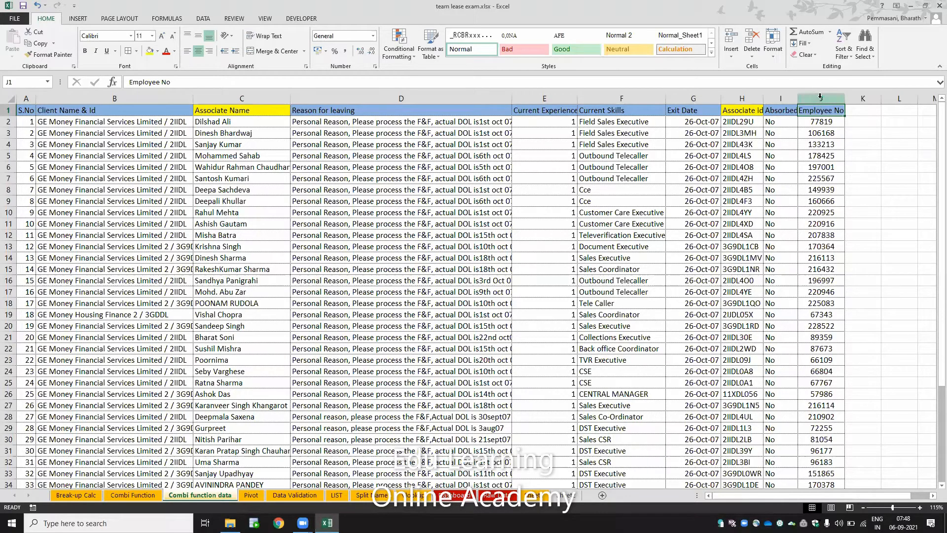
left_click(819, 99)
left_click_drag(464, 109, 31, 101)
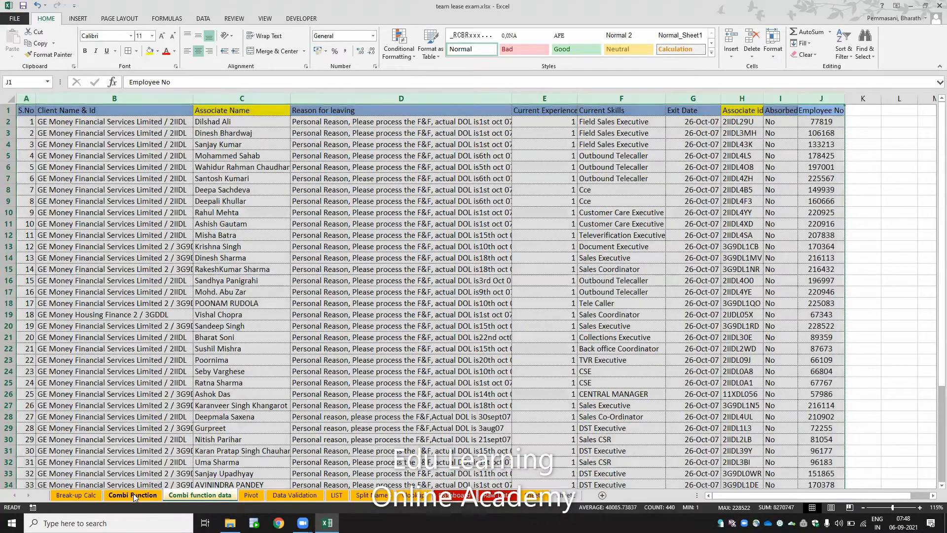
left_click(134, 496)
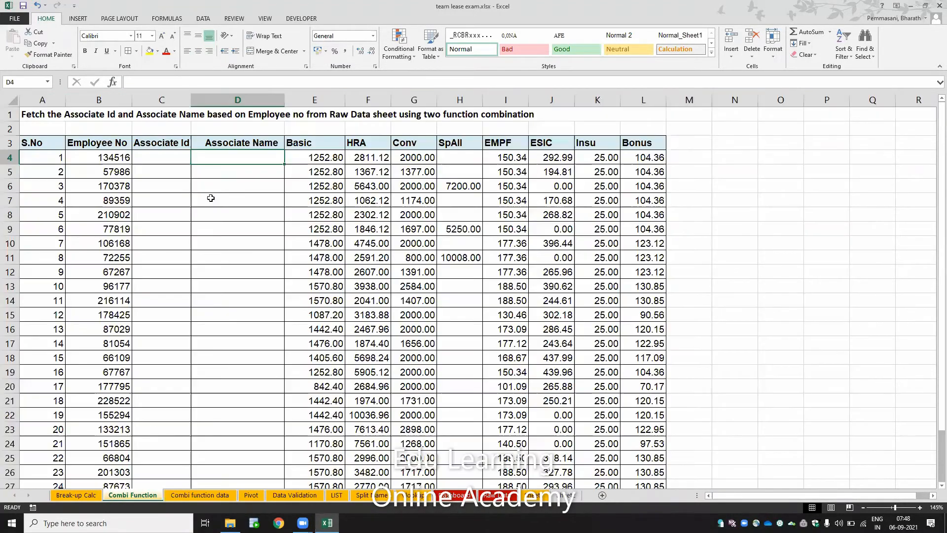
left_click(176, 152)
left_click(226, 158)
- On the Break-up Calc sheet, calculate the first Basic in B15 as 40% of CTC with =A15*40%
left_click(73, 496)
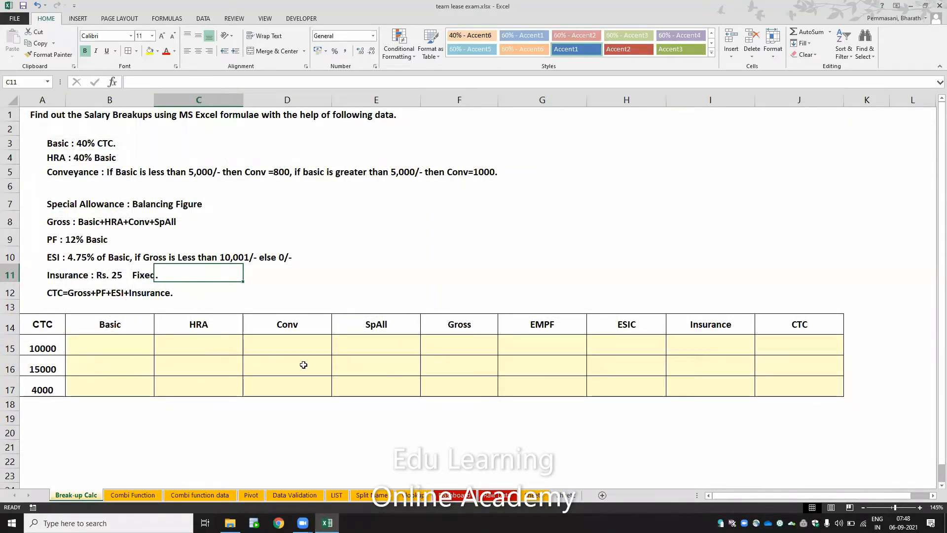
left_click(113, 341)
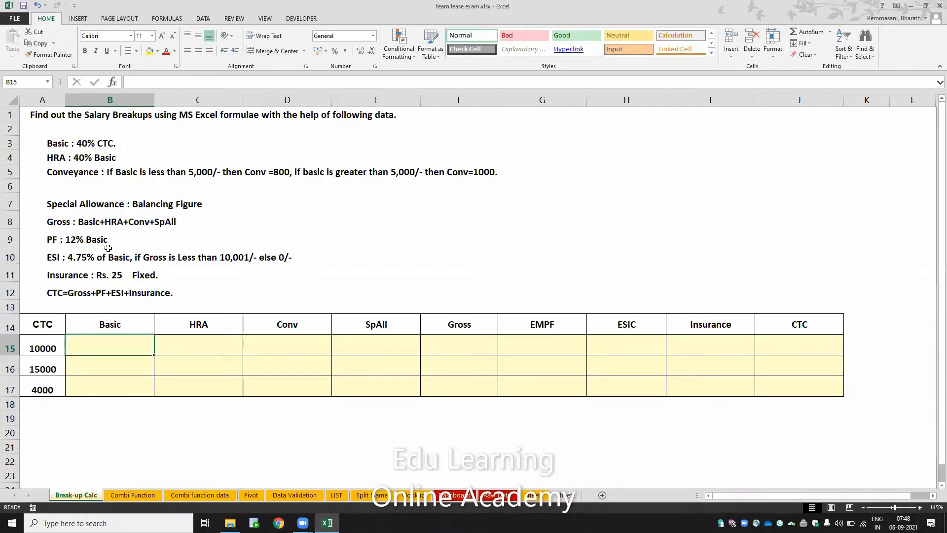
type("=")
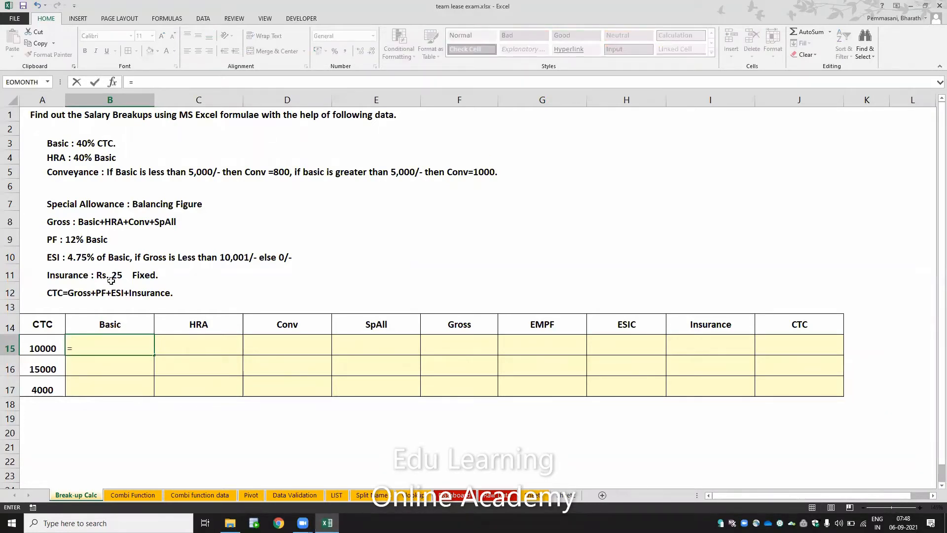
key("Escape")
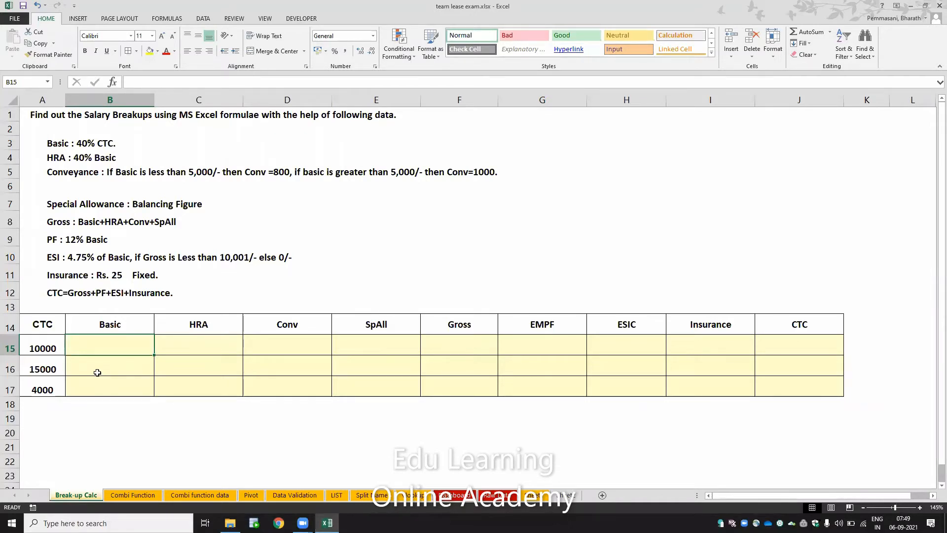
type("=")
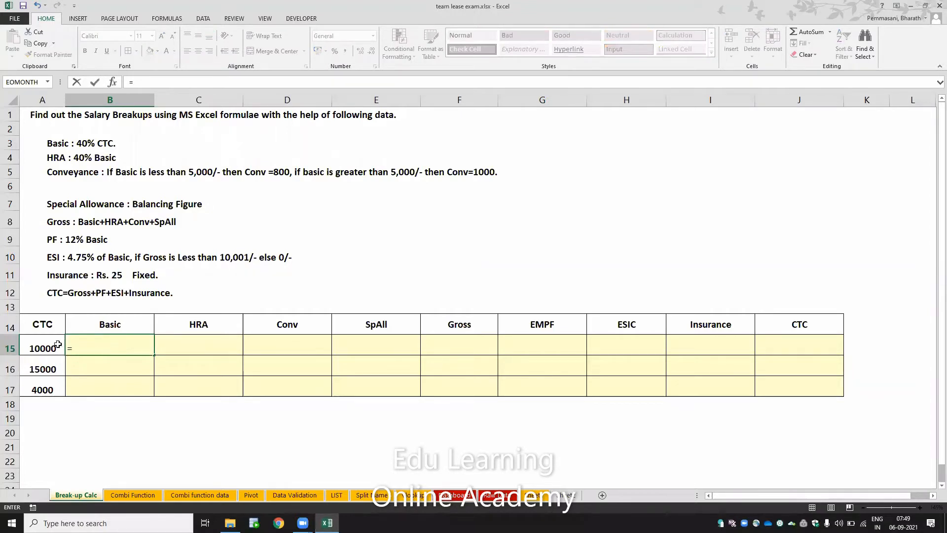
left_click(49, 344)
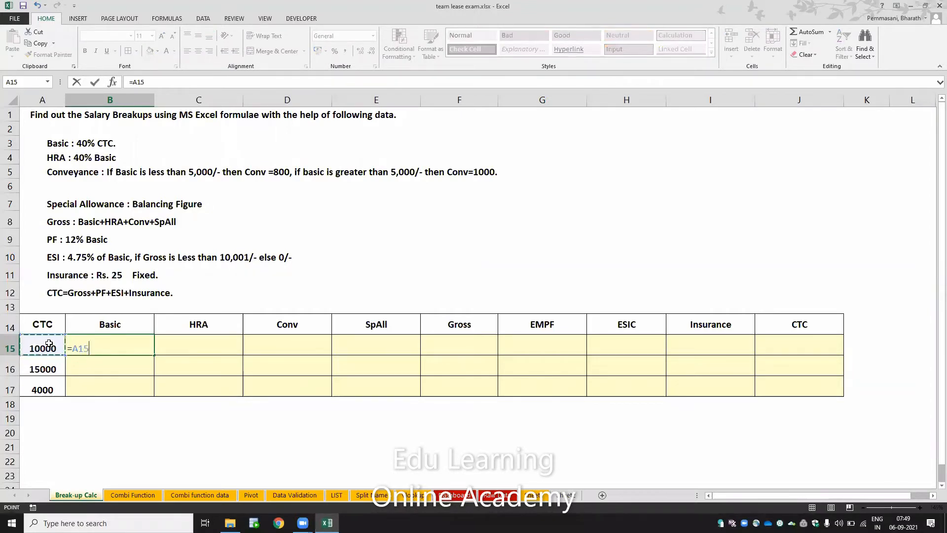
type("*")
key("Return")
- Copy the Basic formula from B15 to B16:B17 and check the results in the Basic column
key("Up")
key("ctrl+c")
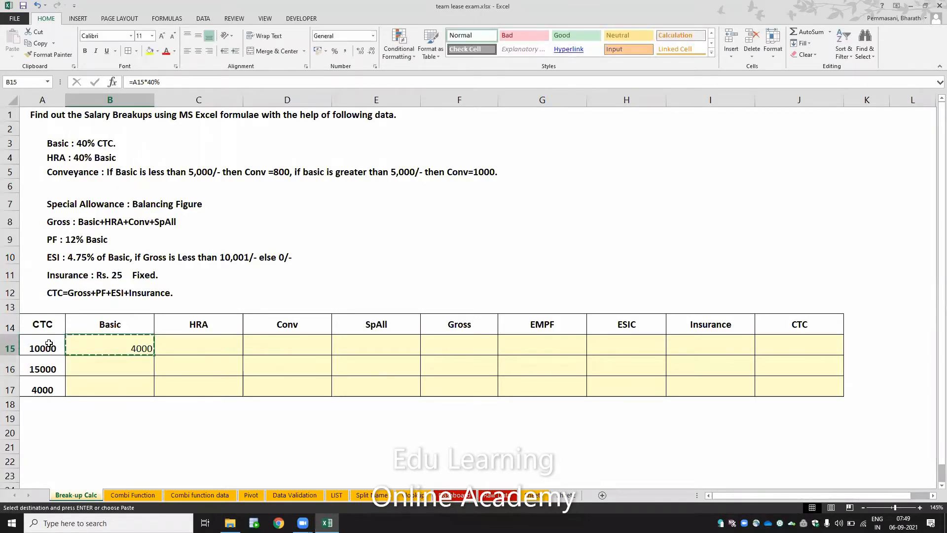
key("Down")
key("shift+Down")
key("ctrl+v")
key("Escape")
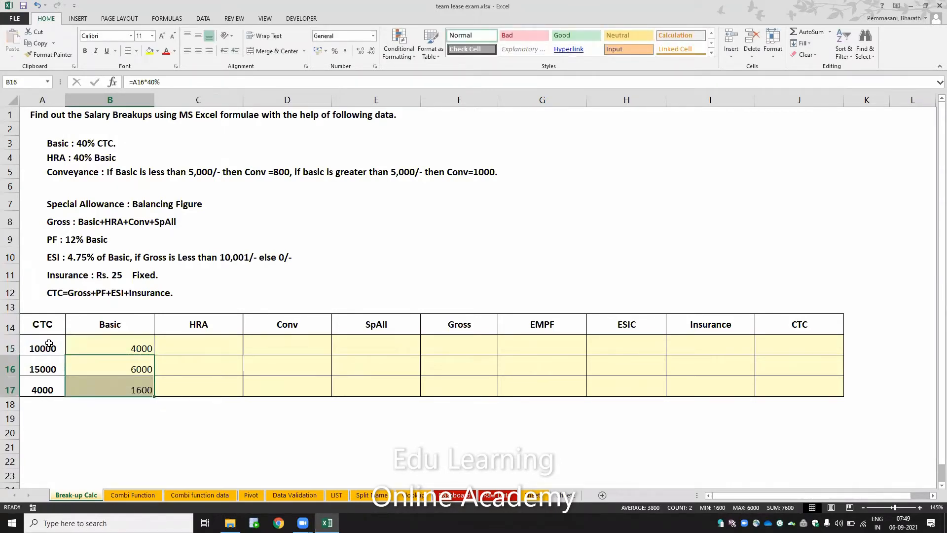
key("Up")
key("Down")
key("Down")
key("Up")
key("Up")
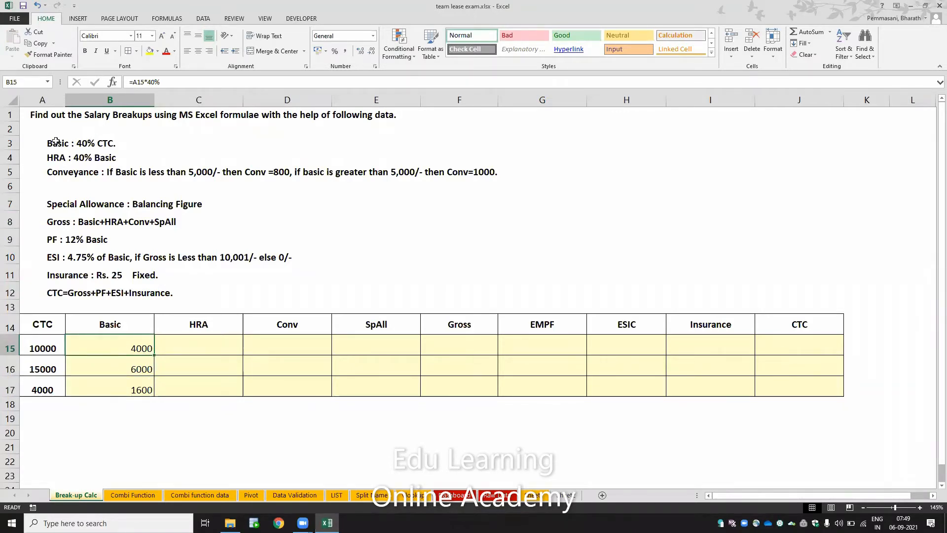
- Calculate the first HRA in C15 as 40% of Basic with =B15*40%
left_click(183, 343)
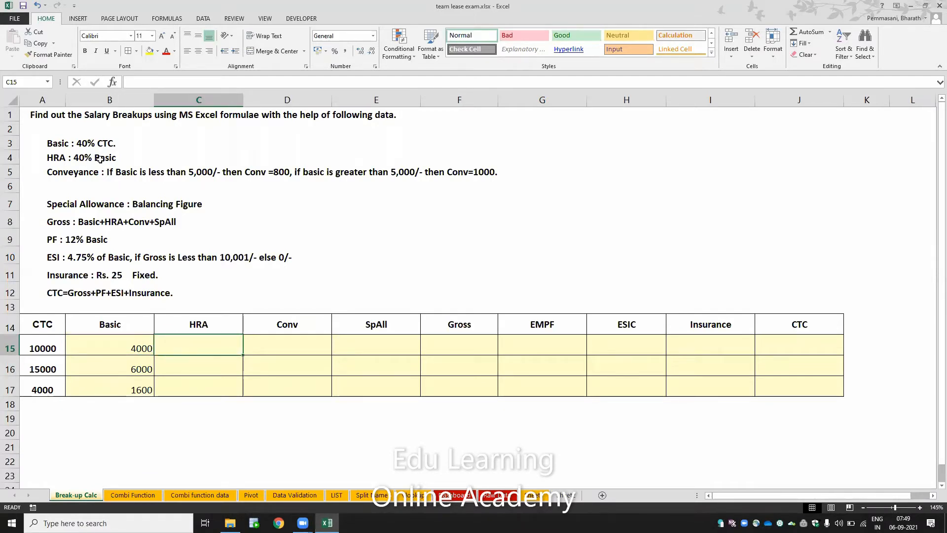
left_click(126, 328)
left_click(131, 343)
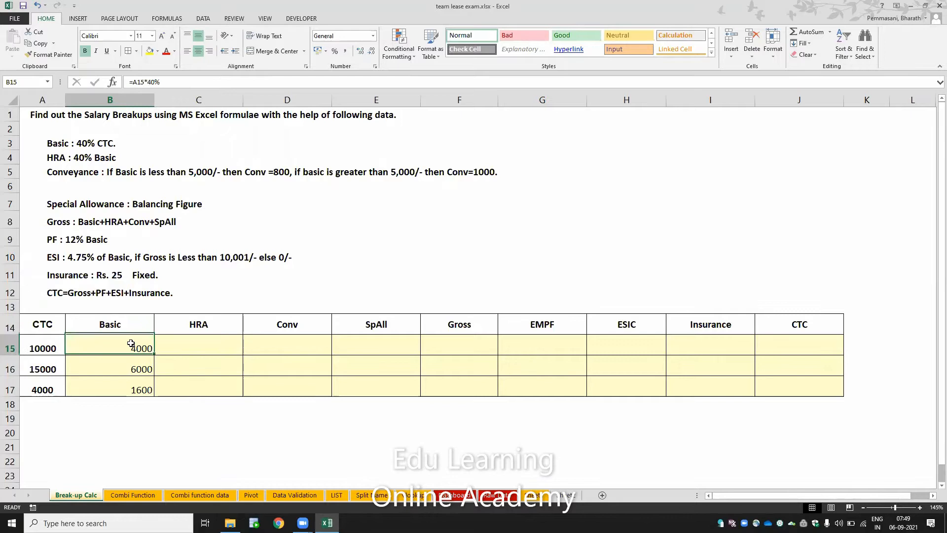
left_click(179, 340)
type("=")
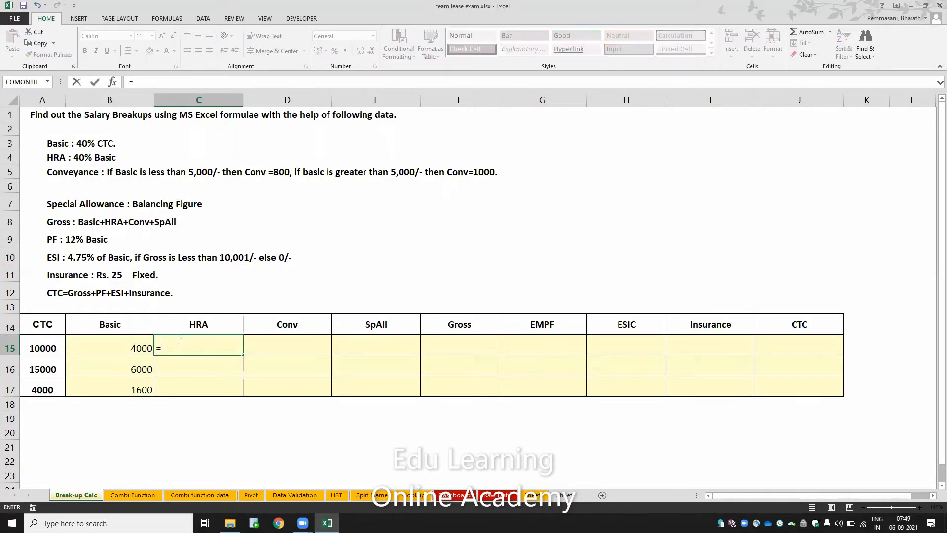
key("Left")
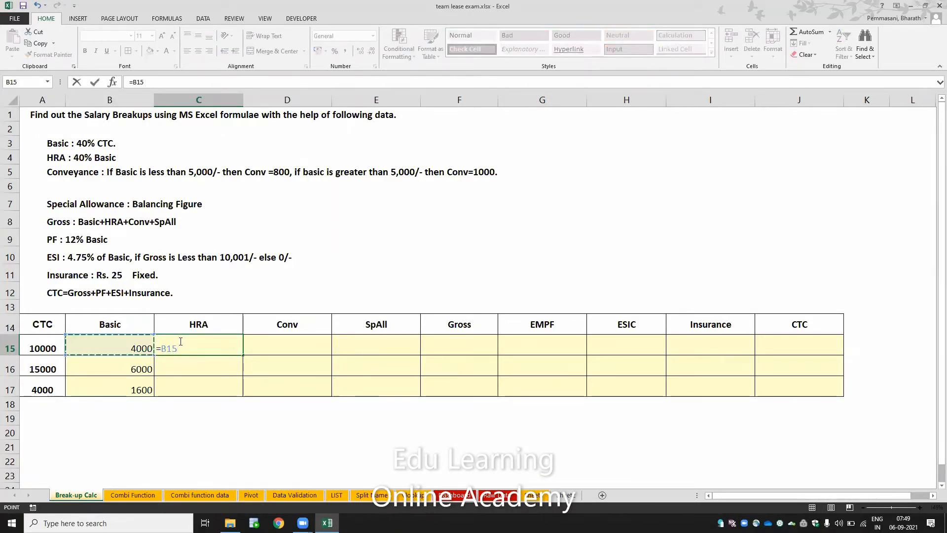
type("*40")
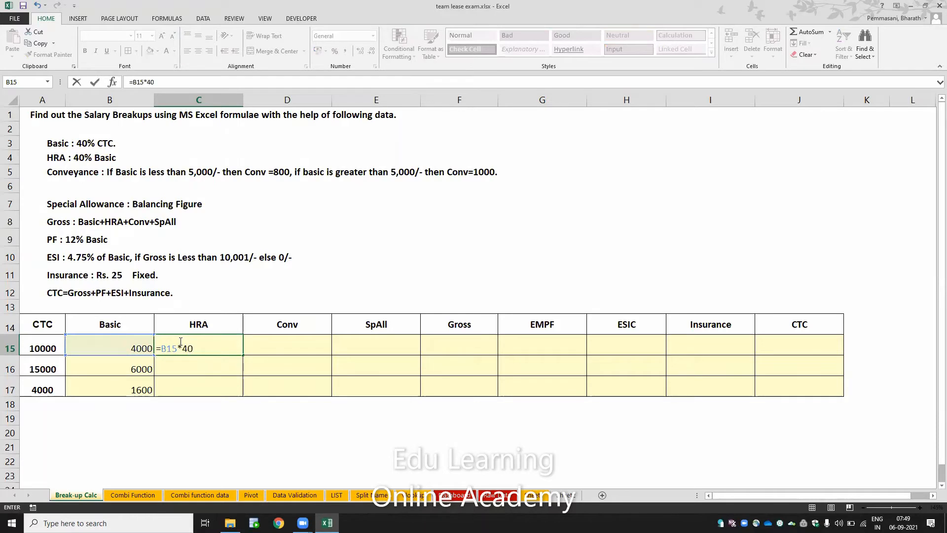
type("%")
key("Return")
- Fill the HRA formula down from C15 through C17
left_click(179, 340)
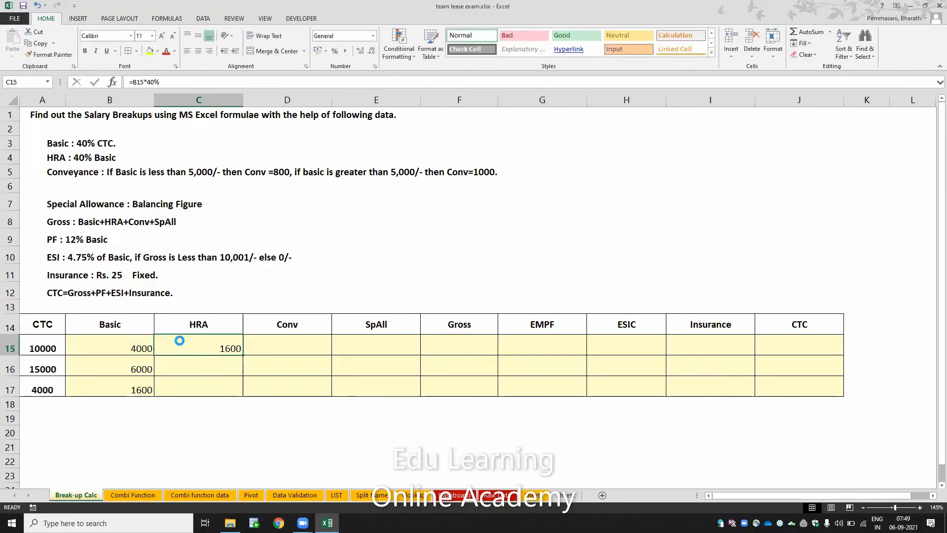
key("shift+Down")
key("shift+Down")
key("ctrl+d")
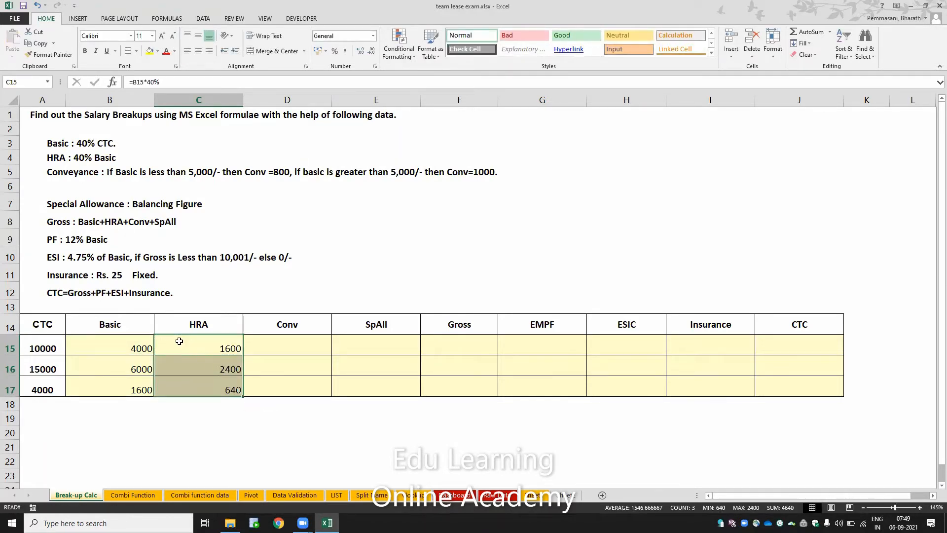
- Check the HRA formulas filled into C16 and C17
key("Right")
key("Down")
key("Left")
key("Down")
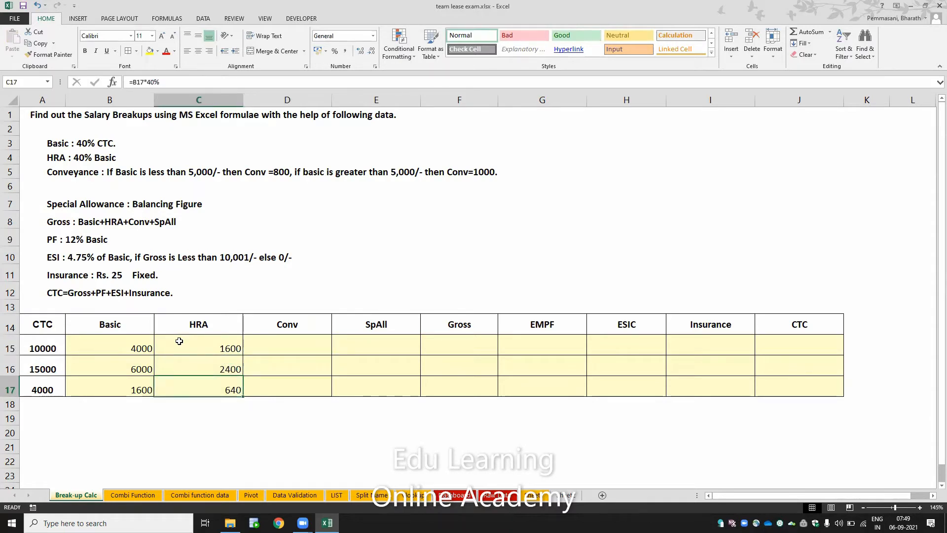
key("Up")
key("Down")
key("Up")
key("Right")
key("Up")
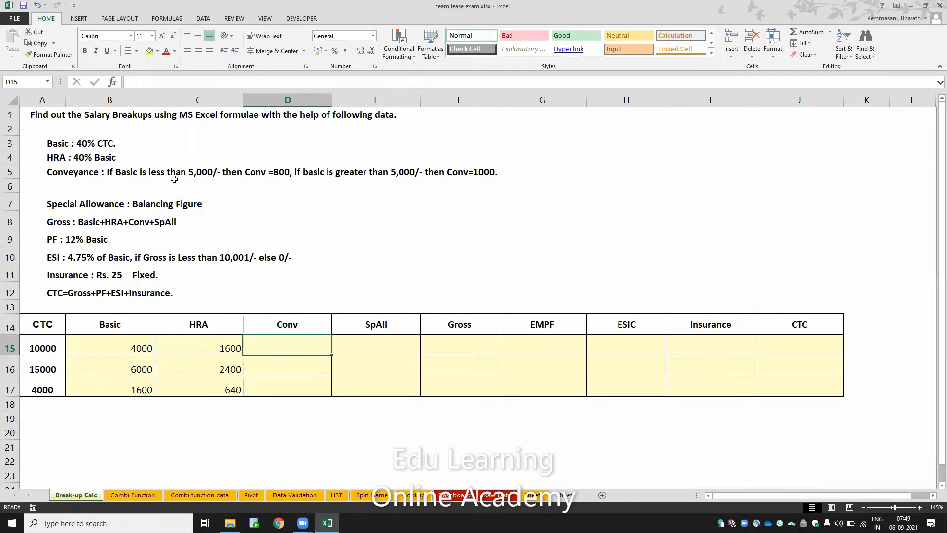
- Calculate the first conveyance in D15 from the Basic amount with =IF(B15<5000,800,1000)
left_click(136, 346)
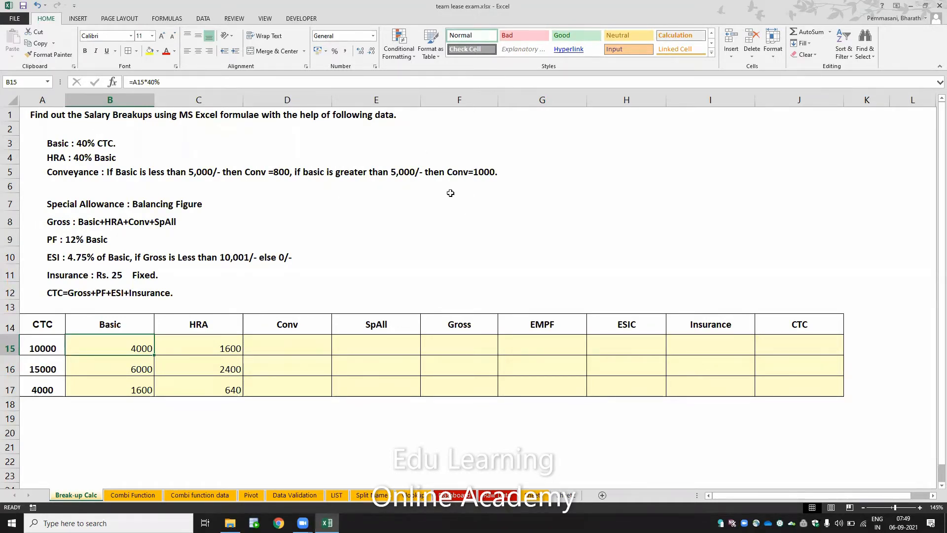
left_click(292, 347)
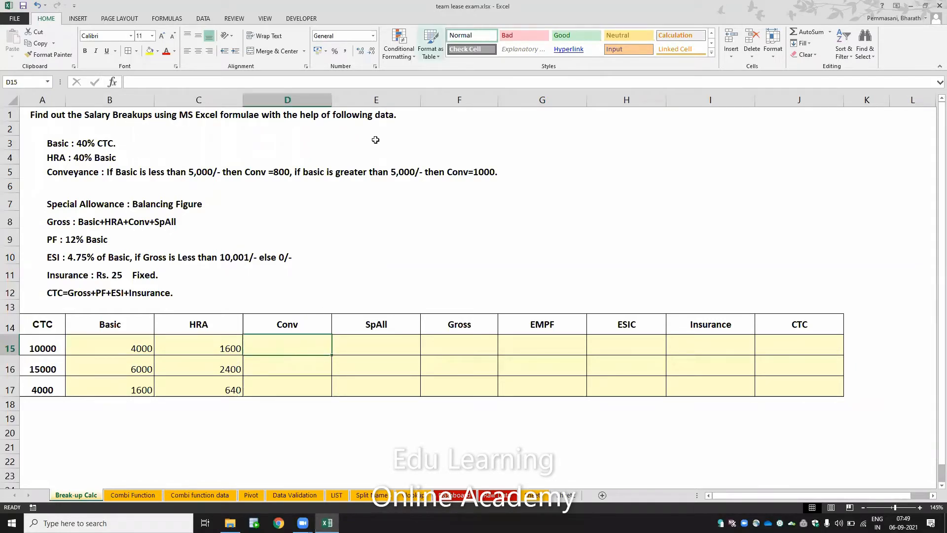
left_click(933, 299)
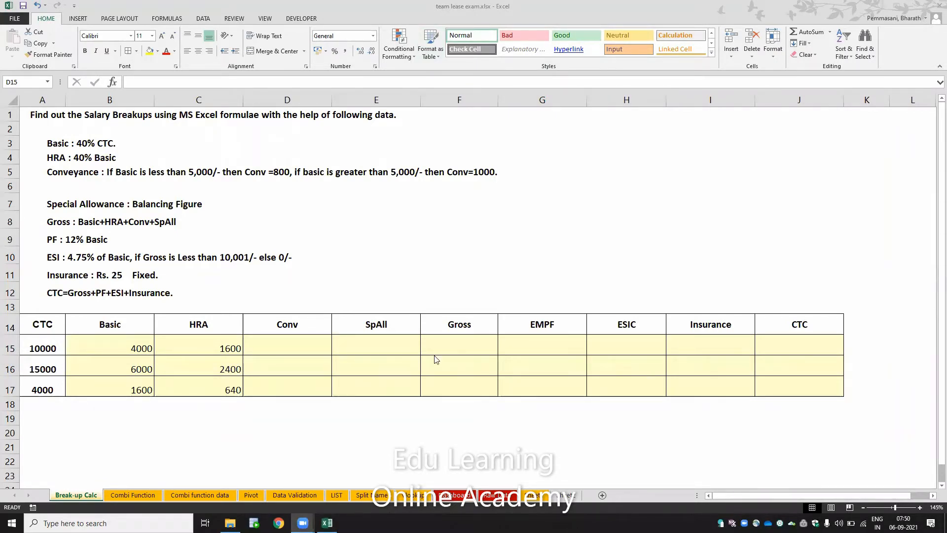
left_click(271, 341)
type("=if")
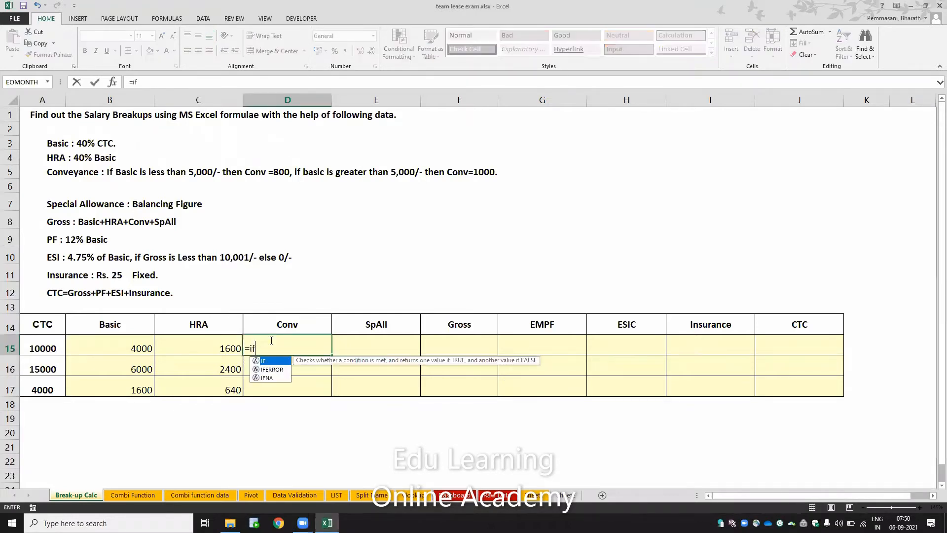
key("Tab")
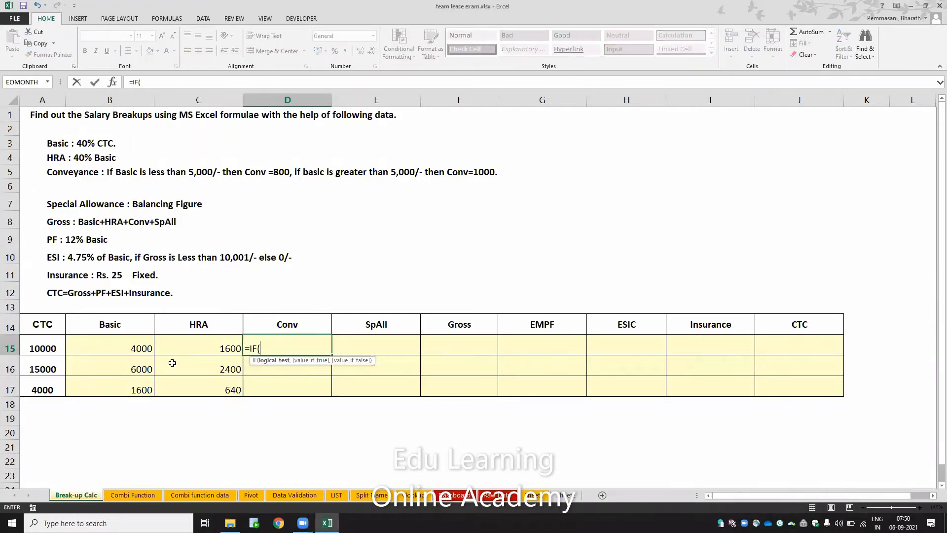
left_click(139, 347)
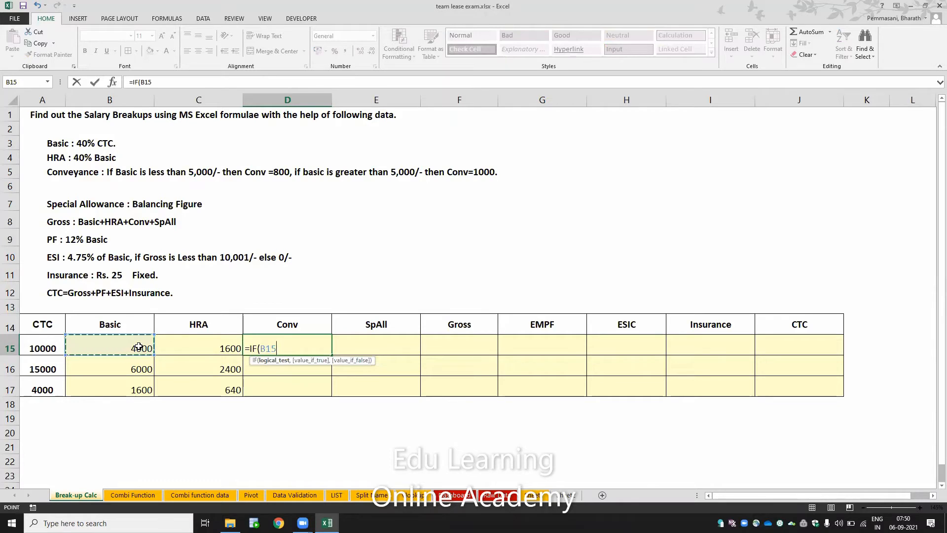
type("<")
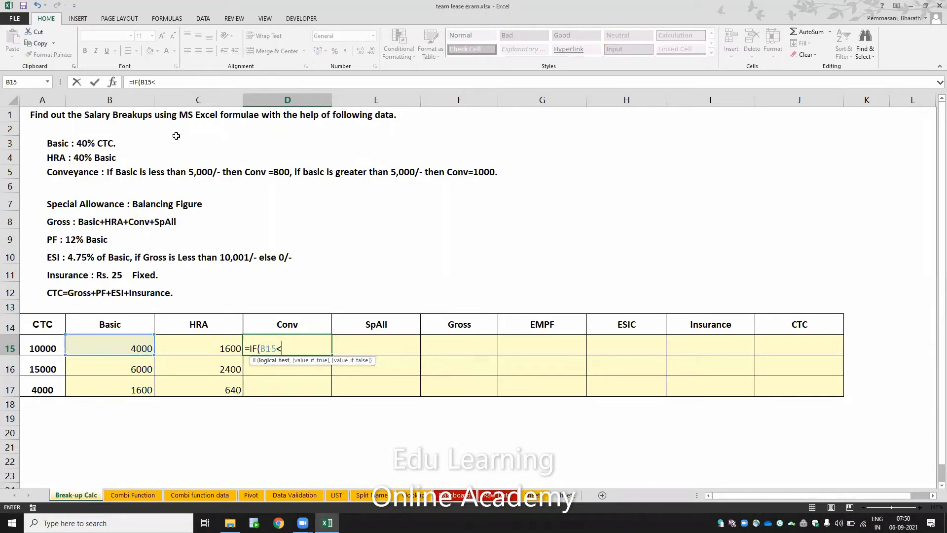
type("5000,800")
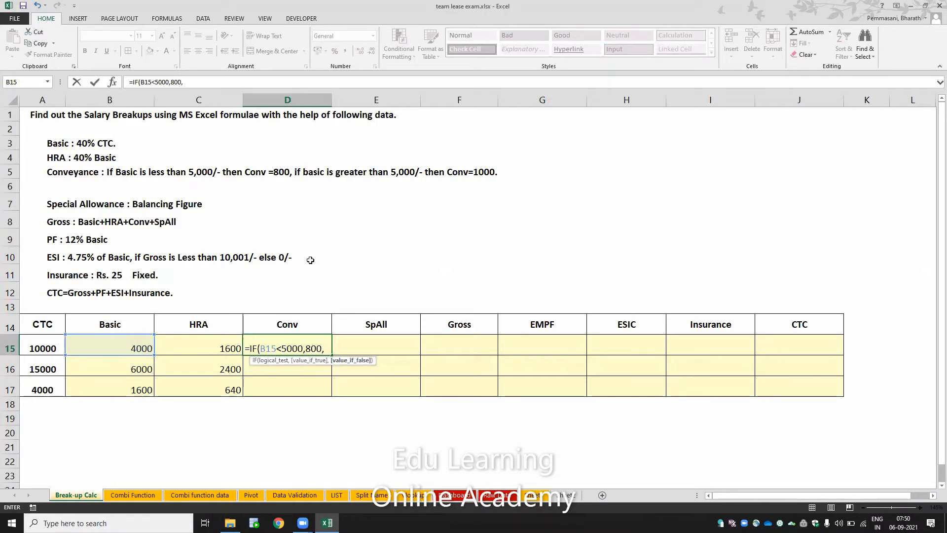
type(",1000)")
key("Return")
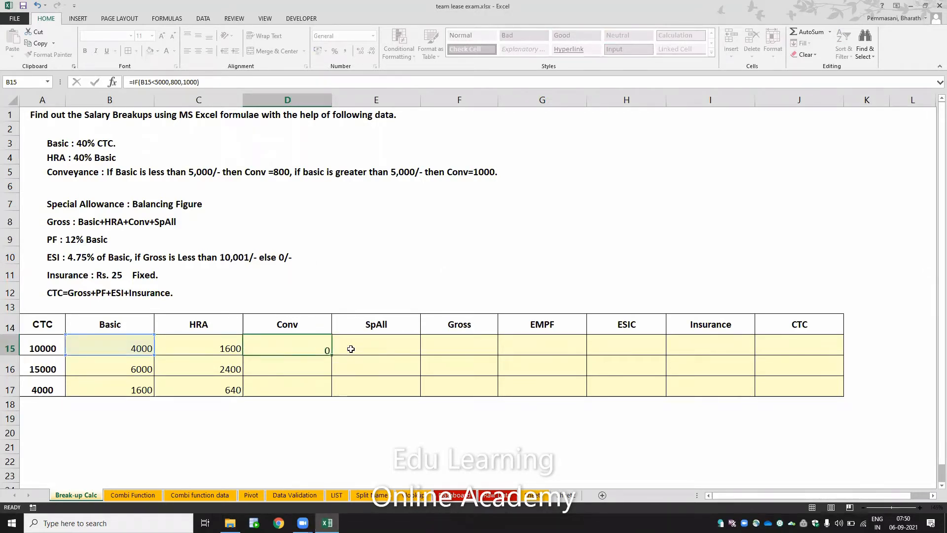
- Copy the conveyance formula from D15 to D16 and D17
key("Up")
key("ctrl+c")
key("Down")
key("ctrl+v")
key("Down")
key("Return")
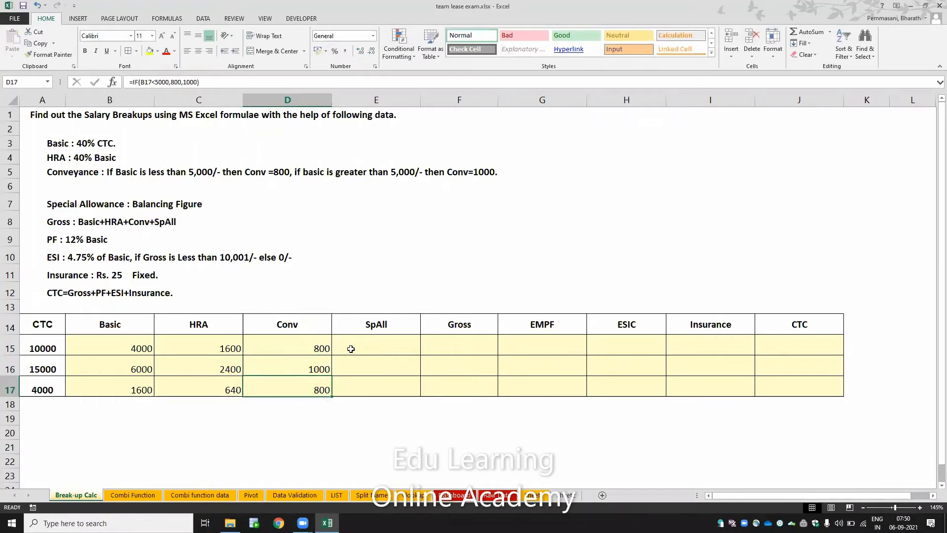
- Check the conveyance formula copied into D16
key("Up")
key("F2")
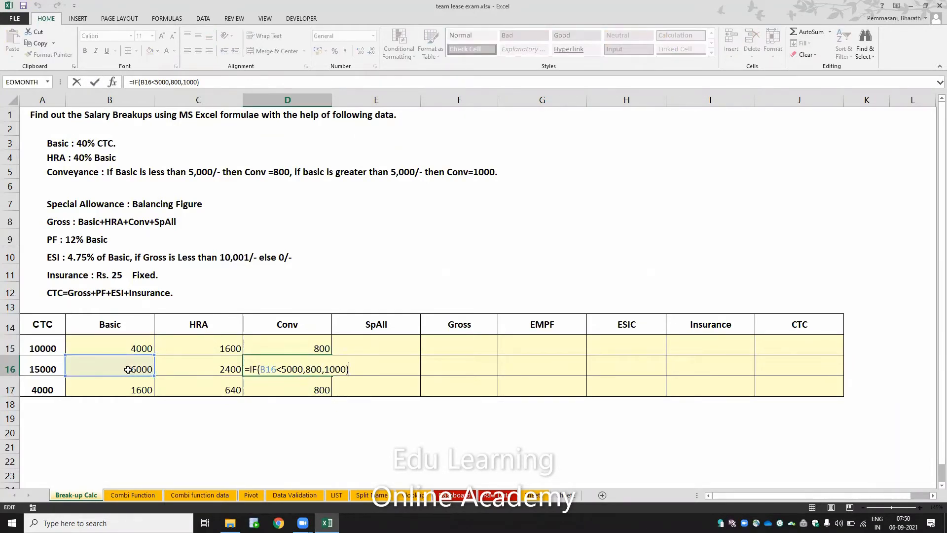
key("Escape")
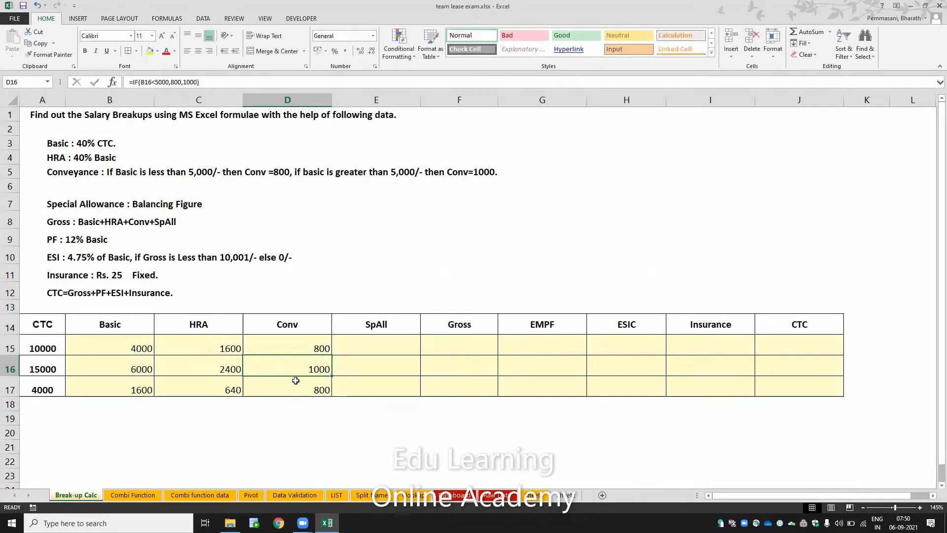
- Review the CTC, Basic, HRA and conveyance amounts in row 15 that the special allowance depends on
key("Right")
key("Up")
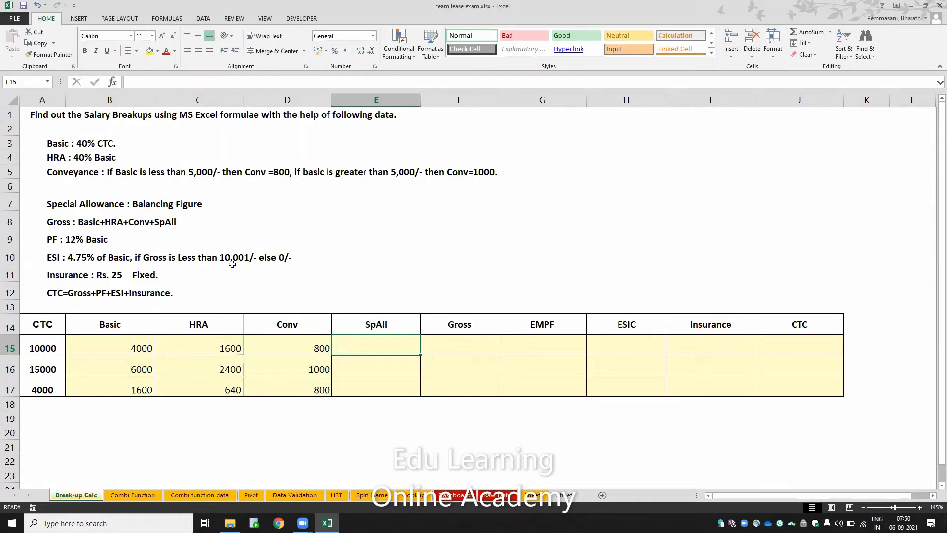
left_click(53, 346)
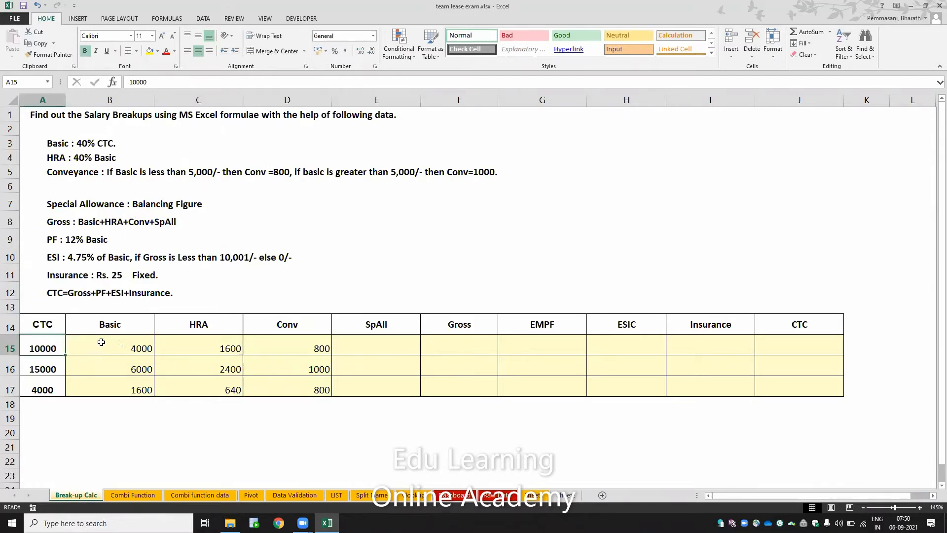
left_click_drag(113, 342, 284, 348)
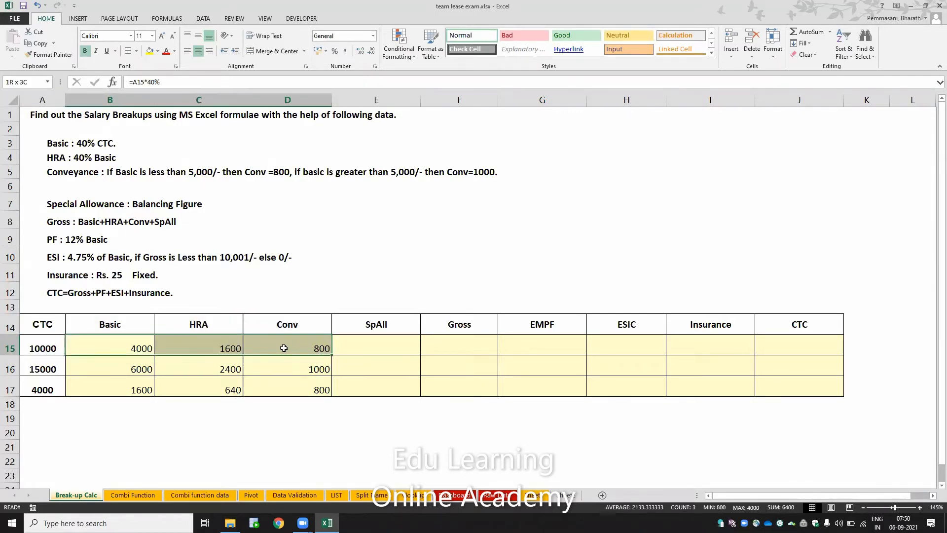
left_click(49, 346)
left_click(101, 345)
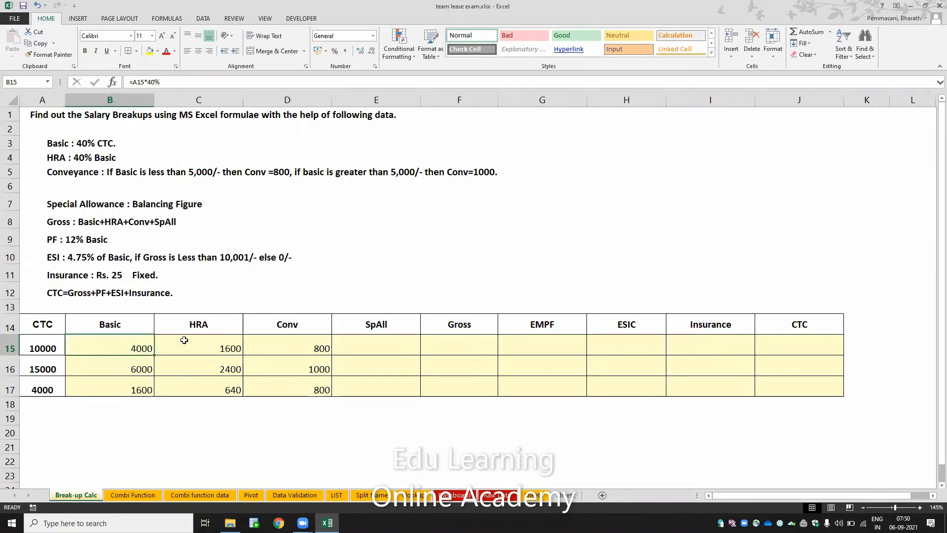
left_click(201, 340)
left_click(301, 353)
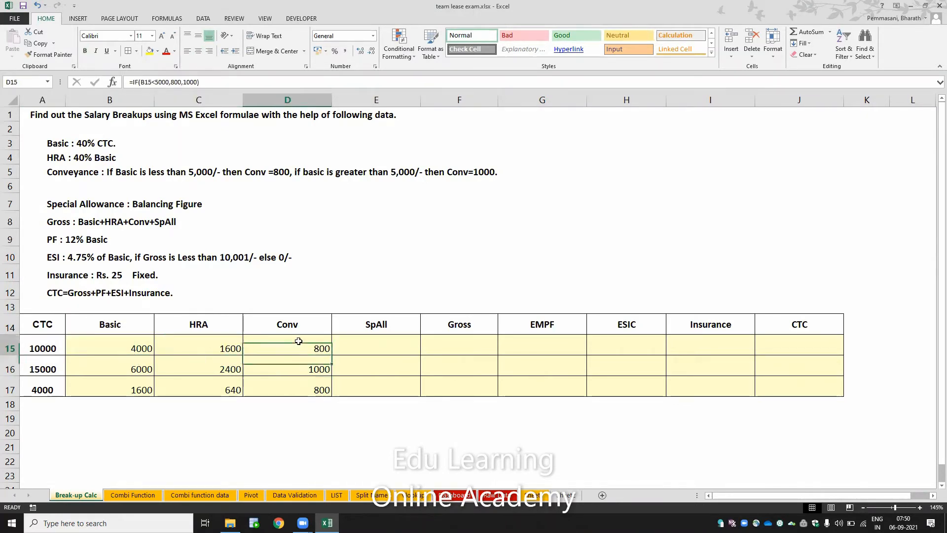
- Calculate the first special allowance in E15 as the balancing figure with =A15-B15-C15-D15
left_click(356, 350)
type("=")
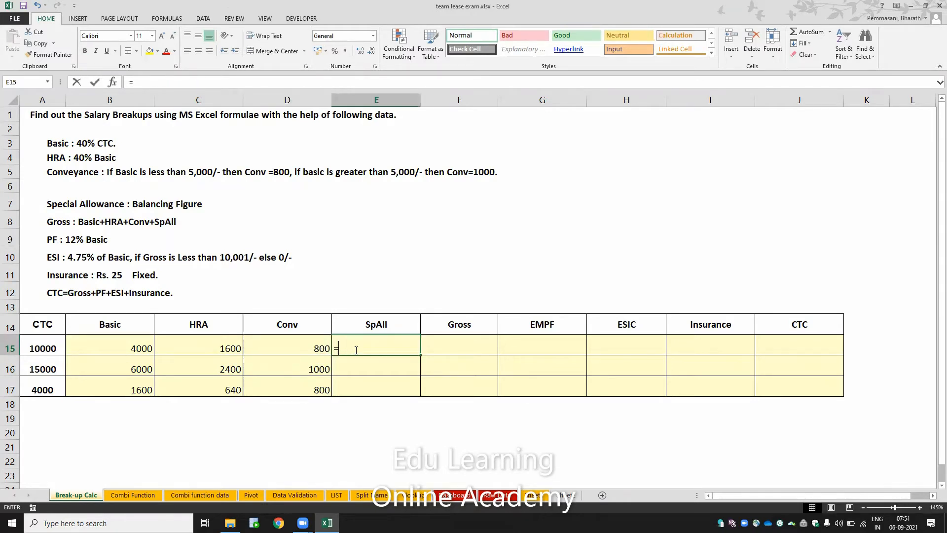
key("Left")
key("Left")
key("Left")
key("Left")
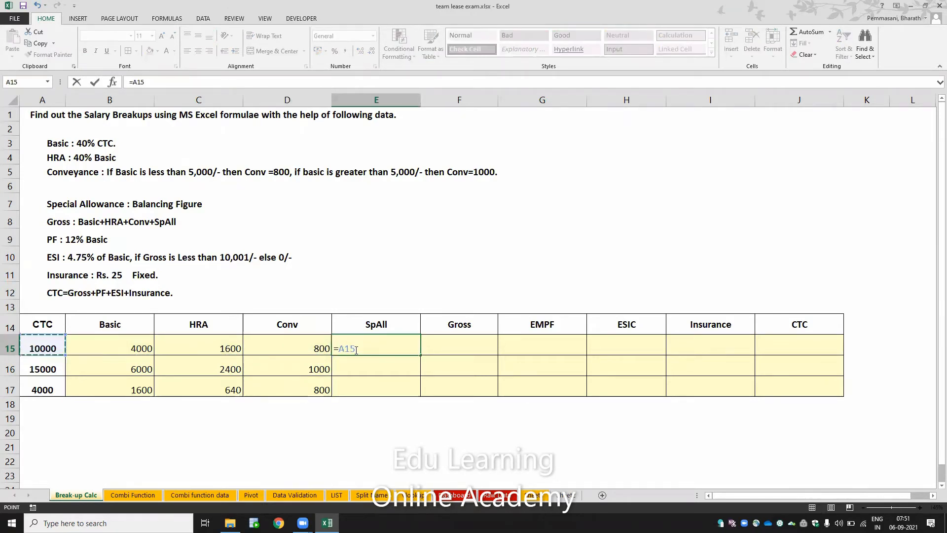
type("-")
key("Left")
key("Left")
key("Left")
type("-")
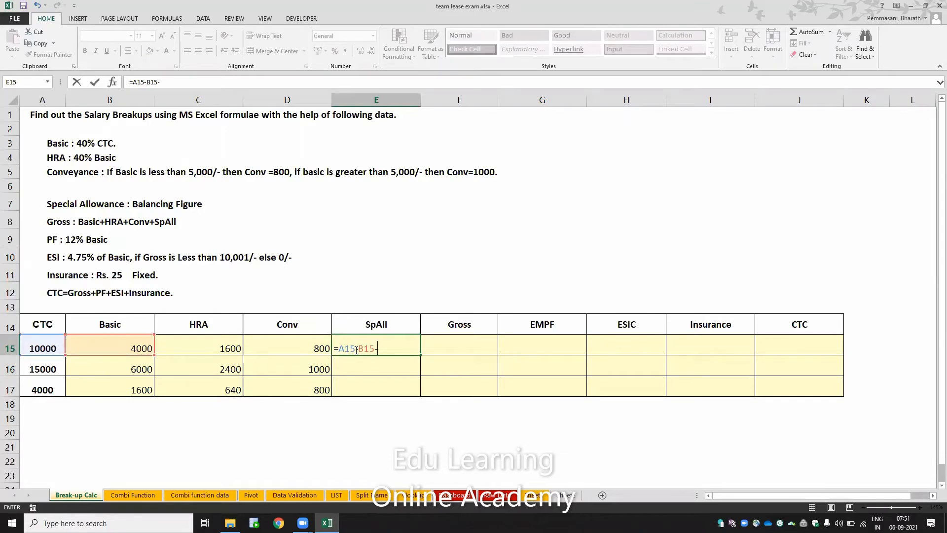
key("Left")
key("Left")
type("-")
key("Left")
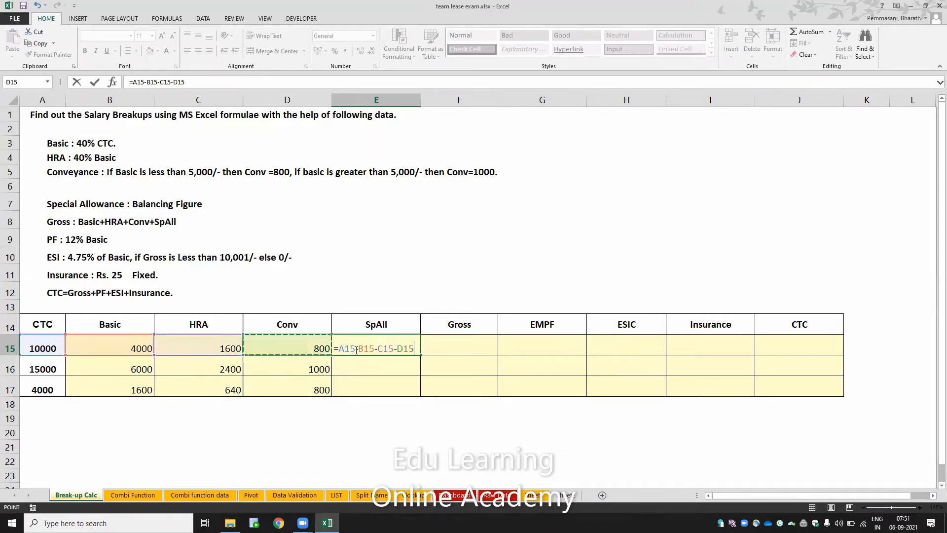
key("Return")
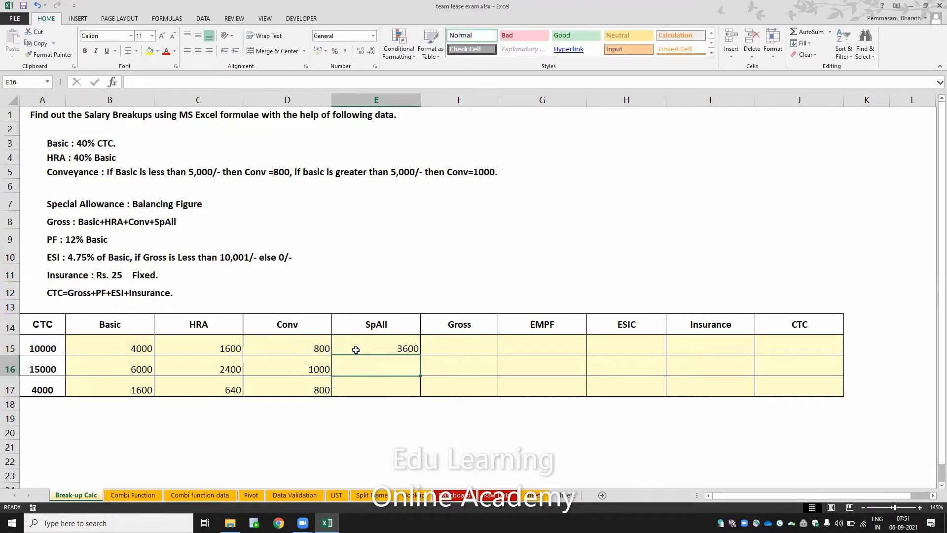
- Copy the special allowance formula from E15 to E16 and E17
key("Up")
key("ctrl+c")
key("Down")
key("shift+Down")
key("ctrl+v")
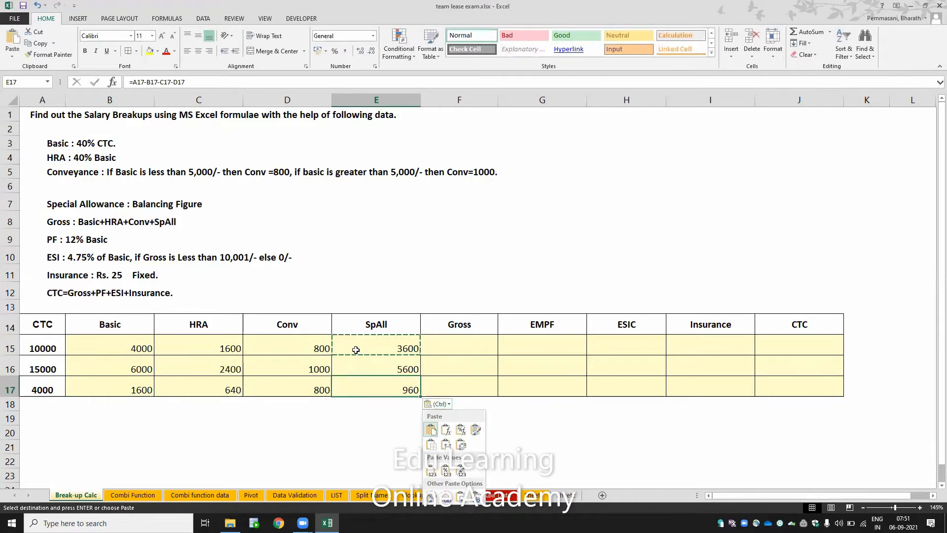
key("Escape")
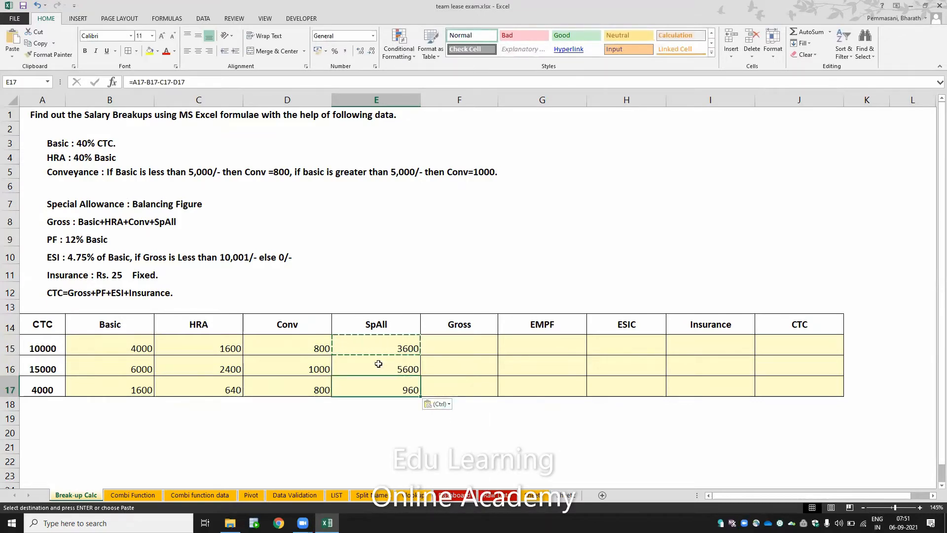
key("Escape")
- Calculate the first gross salary in F15 with =B15+C15+D15+E15
left_click(455, 342)
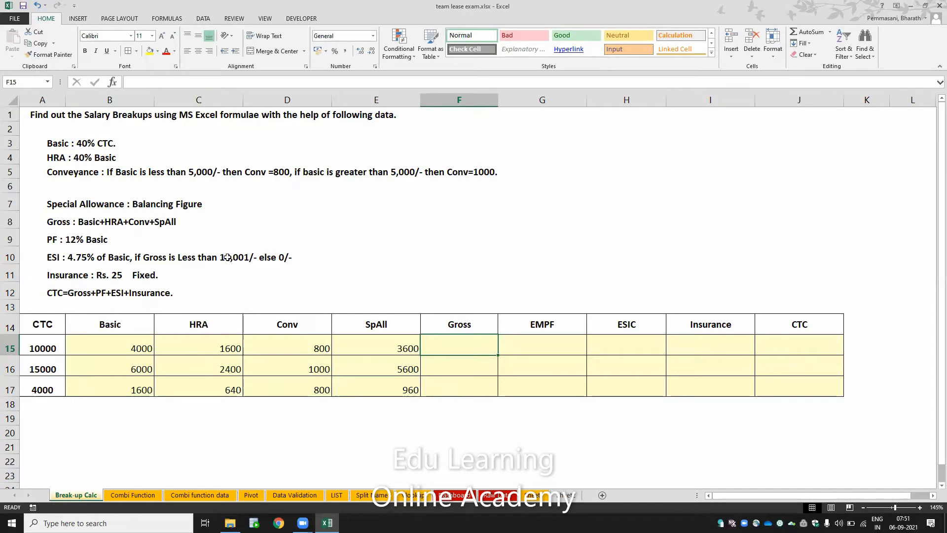
type("=")
key("Left")
key("Left")
key("Left")
key("Left")
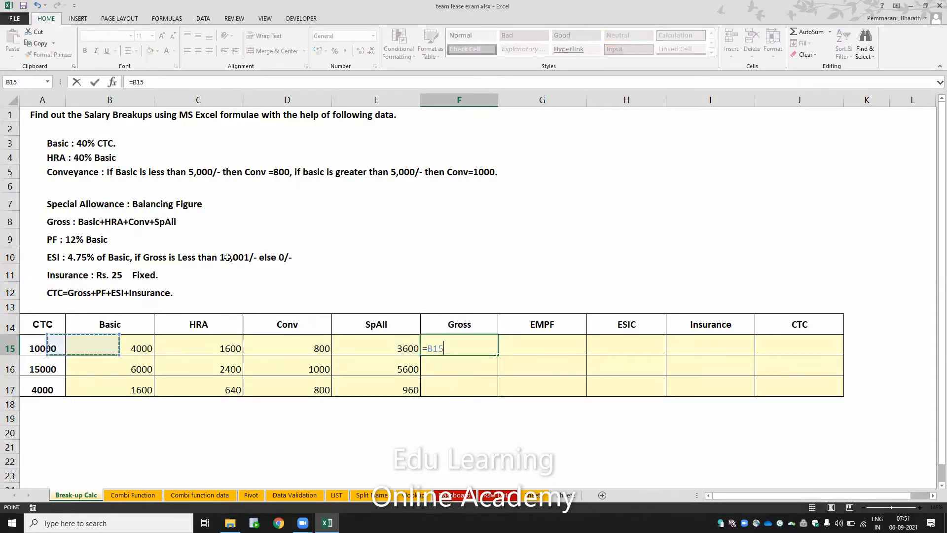
type("+")
key("Left")
key("Left")
key("Left")
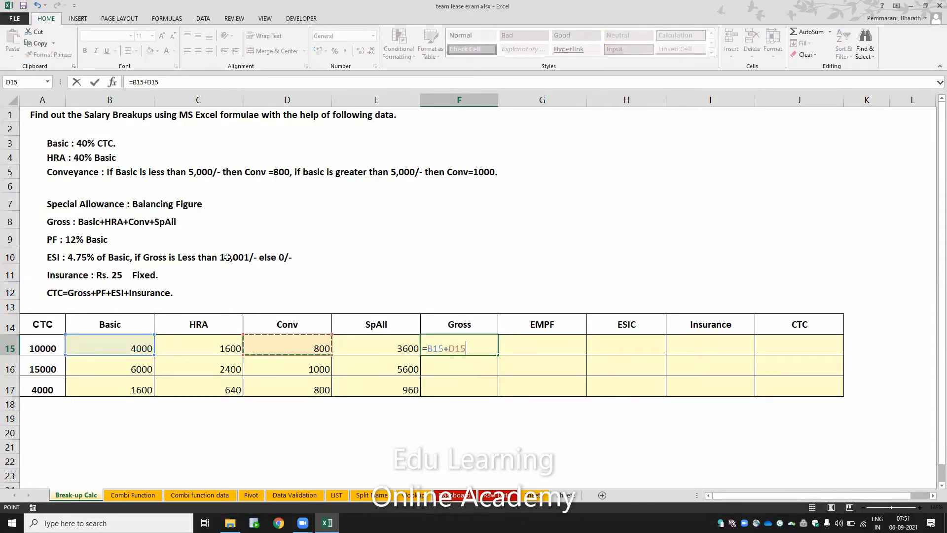
type("+")
key("Left")
key("Left")
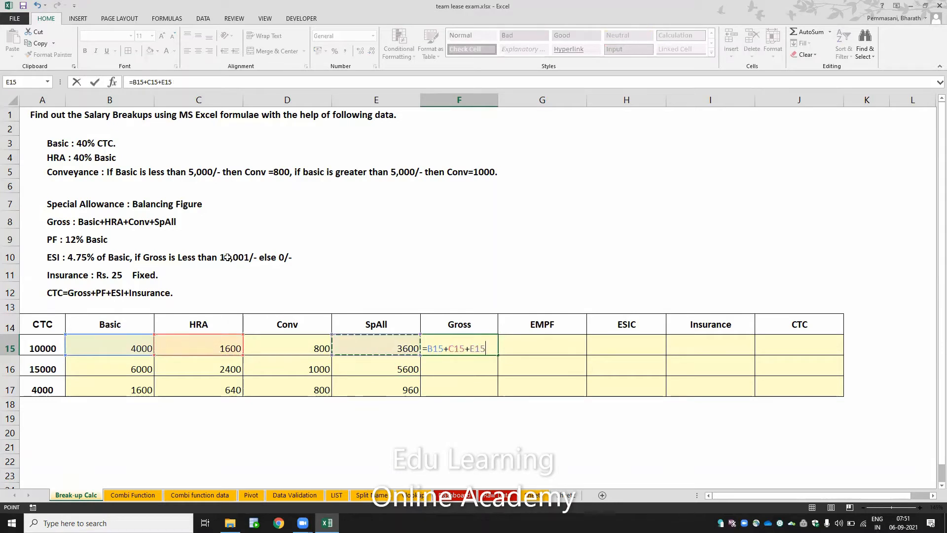
type("+")
key("Left")
key("Return")
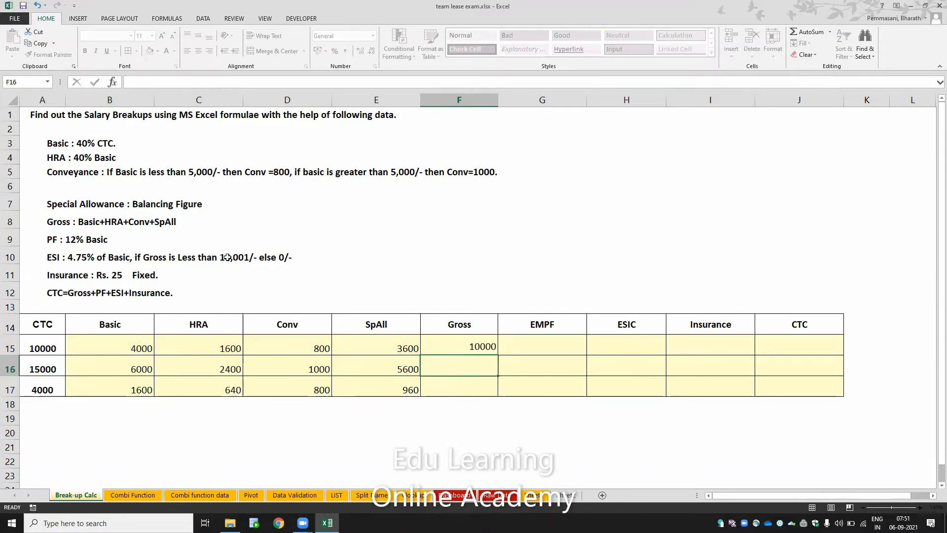
type("=su")
key("Tab")
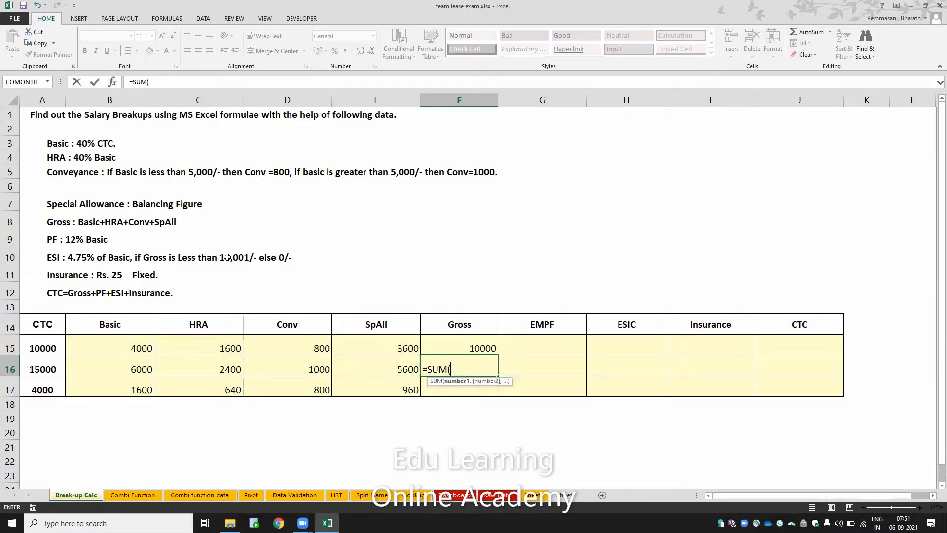
key("Left")
type("Z")
key("shift+Left")
key("shift+Left")
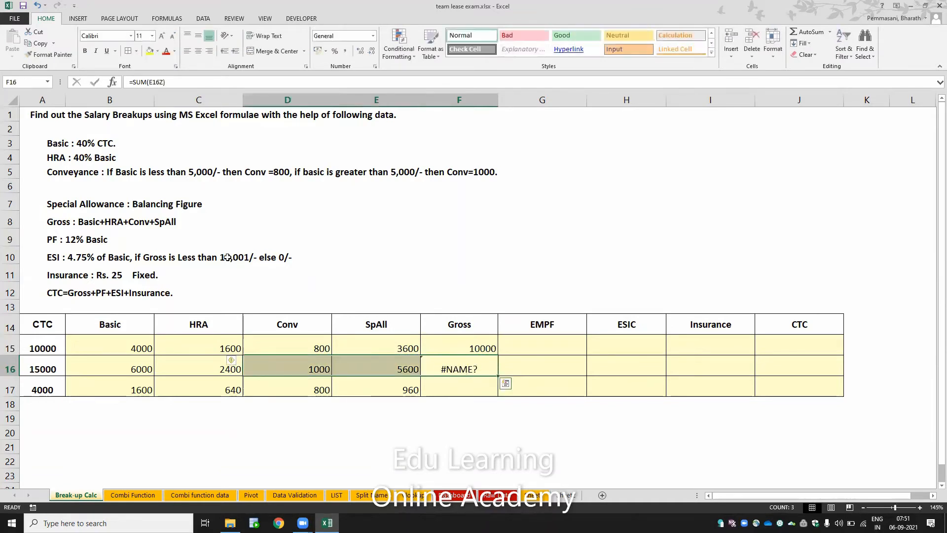
key("Right")
key("Left")
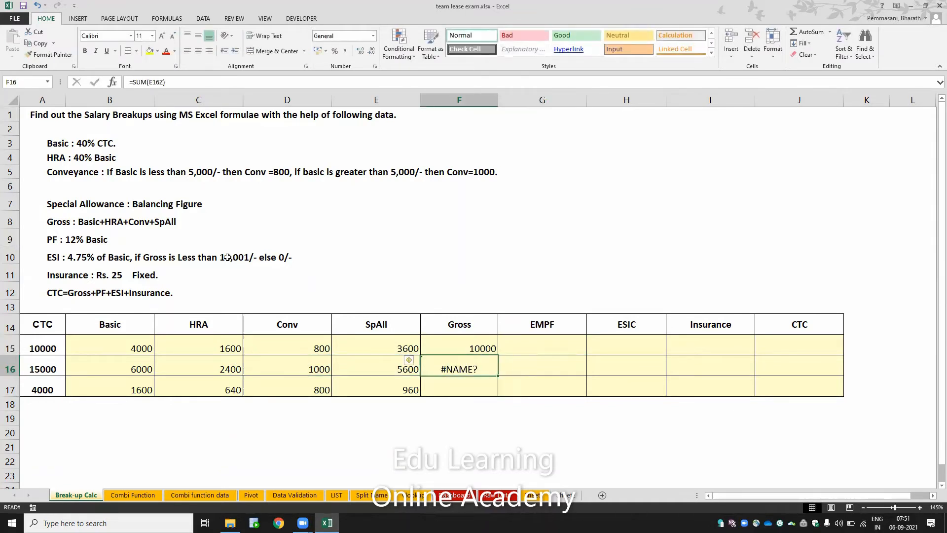
- Calculate the gross salary in F16 with =SUM(B16:E16)
type("=su")
key("Tab")
key("Left")
key("shift+Left")
key("shift+Left")
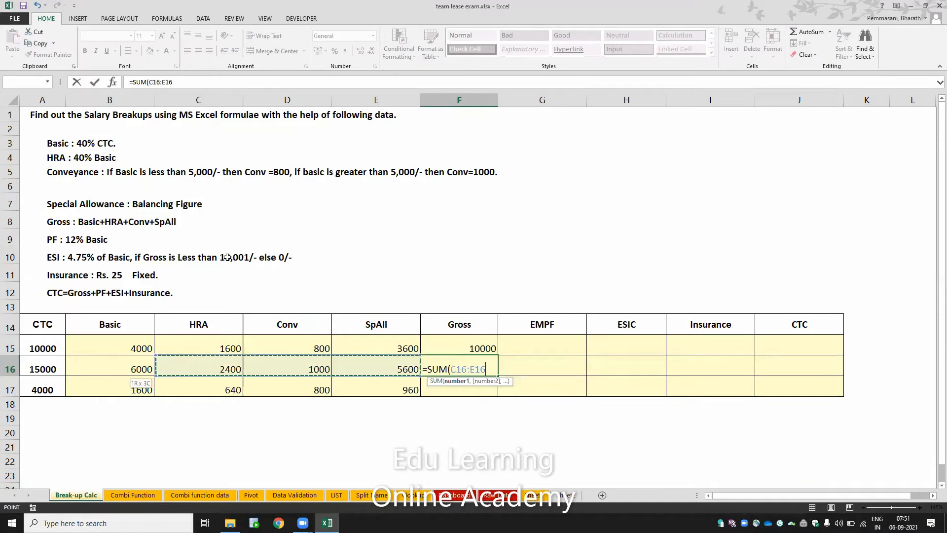
key("shift+Left")
key("Return")
- Copy the SUM-based gross formula from F16 to F17
key("Up")
key("ctrl+c")
key("Down")
key("ctrl+v")
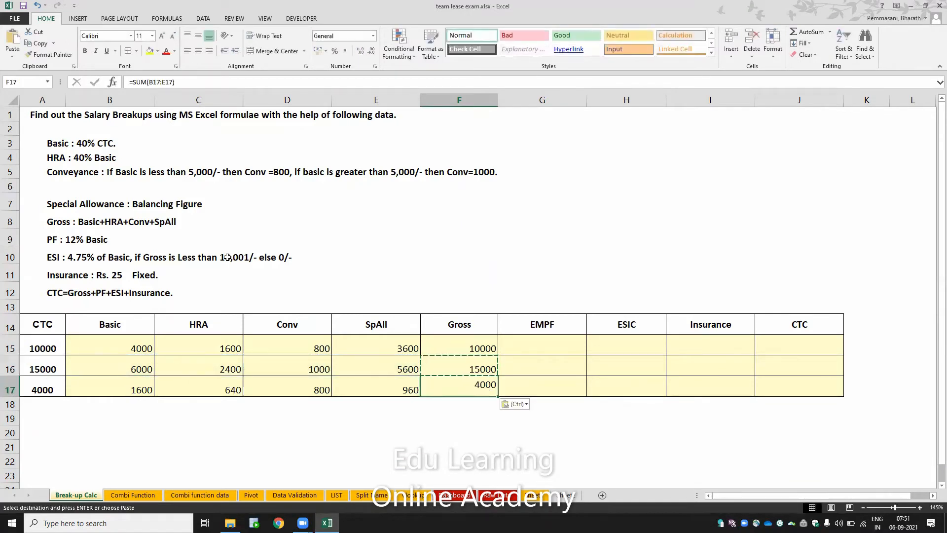
key("Up")
key("Up")
key("Escape")
- Calculate the first EMPF amount in G15 as 12% of Basic with =B15*12%
key("Right")
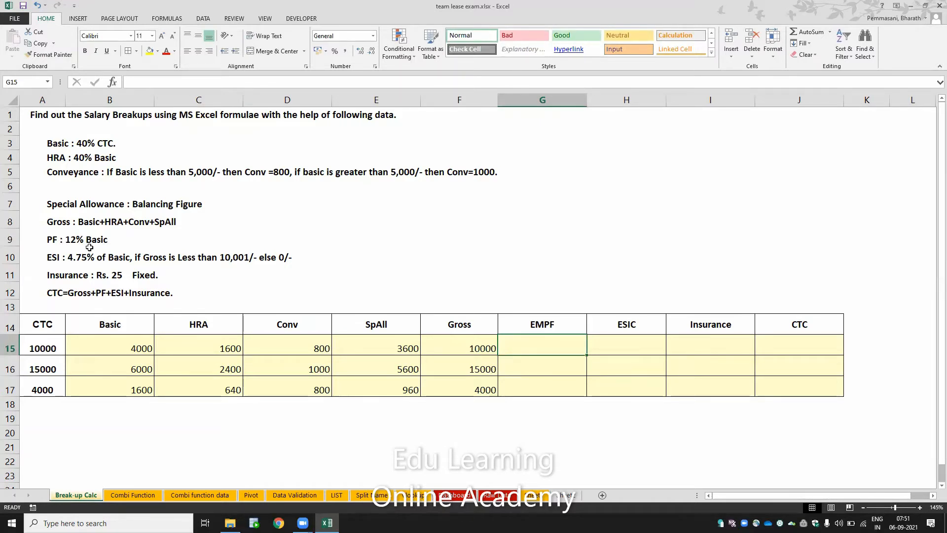
left_click(132, 345)
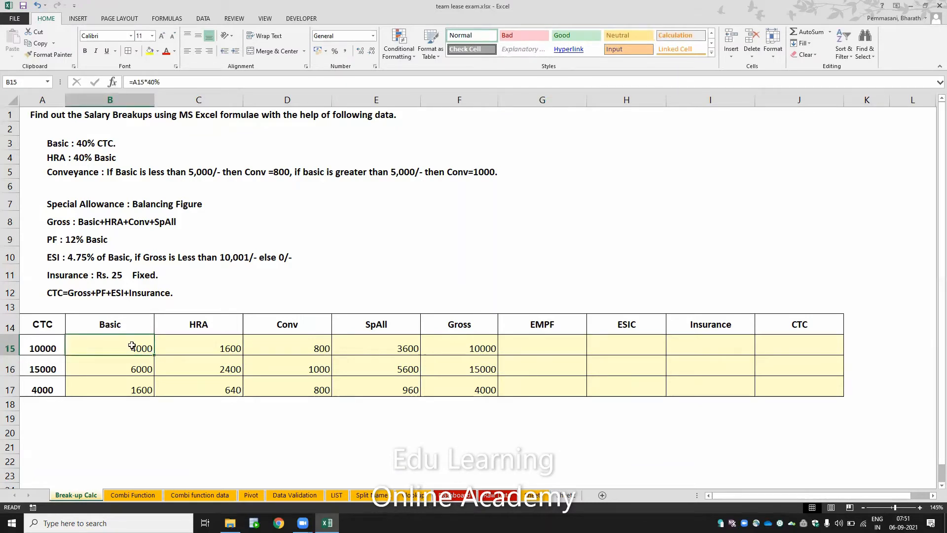
left_click(540, 349)
type("=")
key("Left")
key("Left")
key("Left")
key("Left")
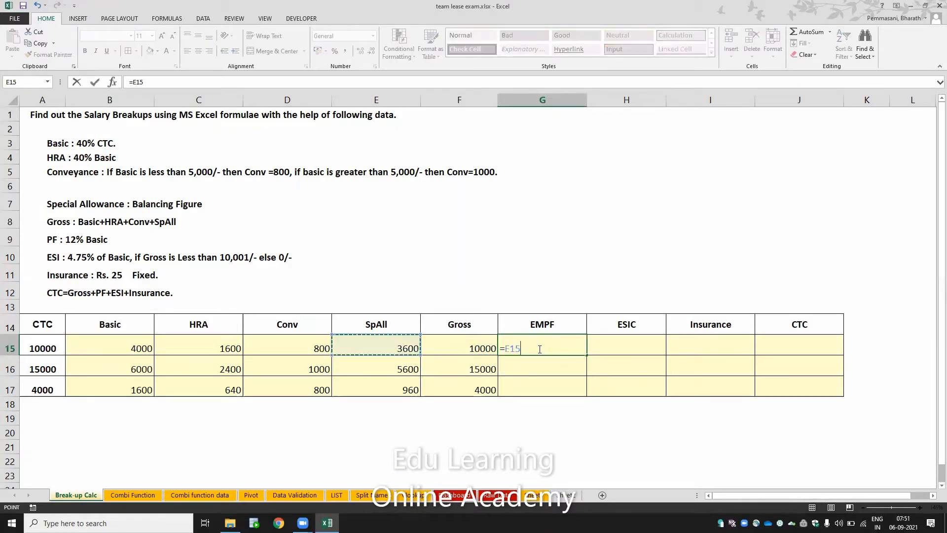
key("Left")
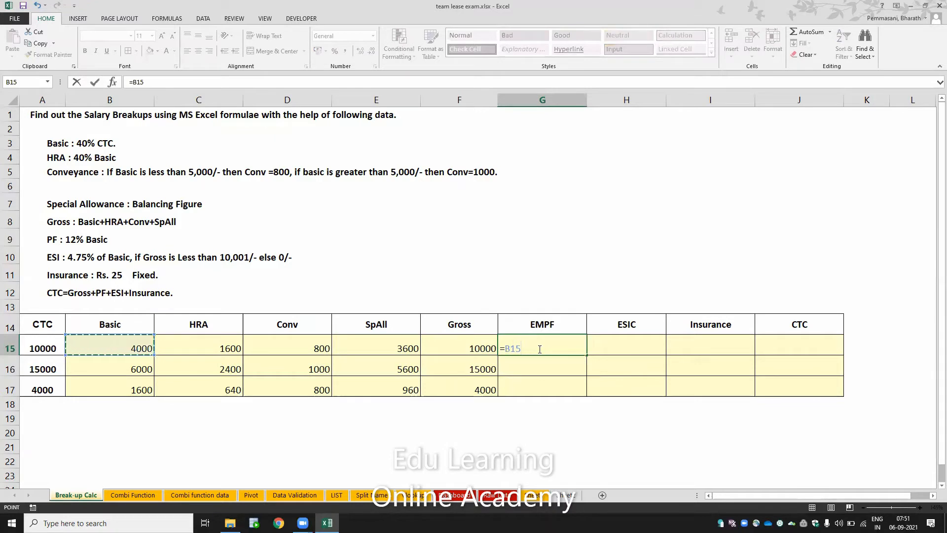
type("*")
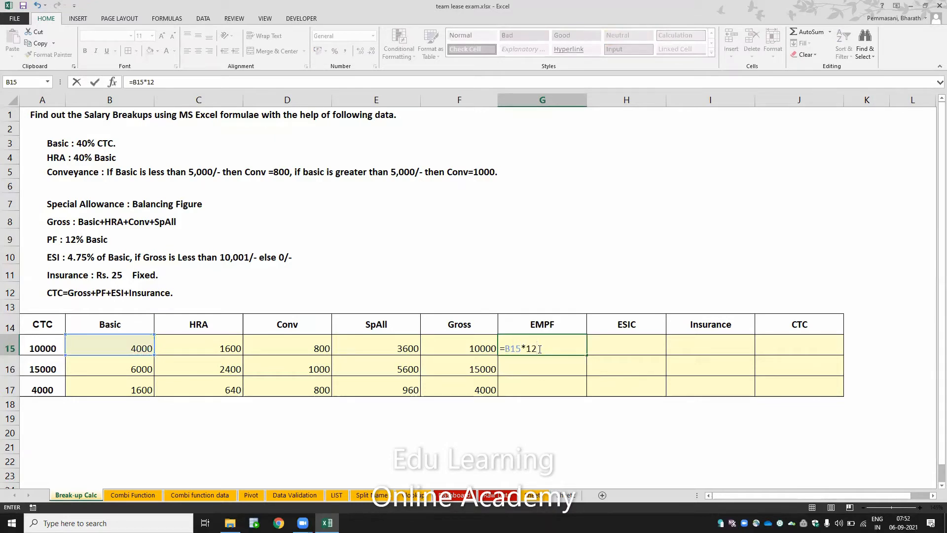
type("12%")
key("Return")
- Copy the EMPF formula from G15 to G16 and G17
key("Up")
key("ctrl+c")
key("Down")
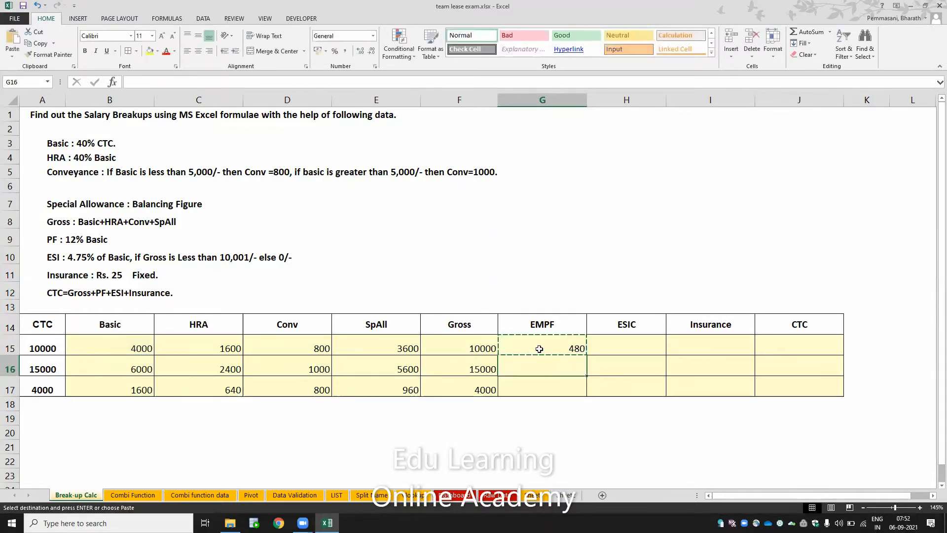
key("ctrl+v")
key("Down")
key("ctrl+v")
key("Escape")
key("Up")
key("Up")
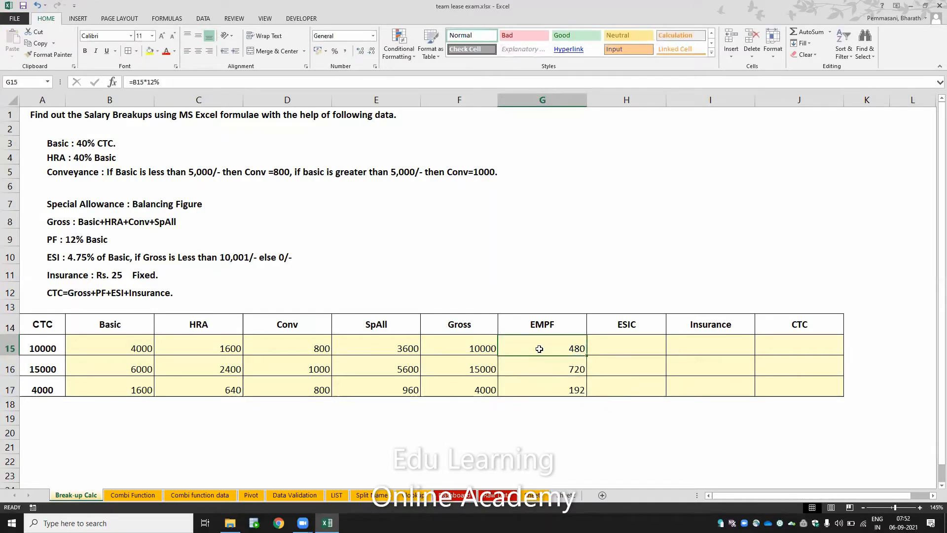
- Calculate the first ESIC amount in H15 with =IF(F15<10001,B15*4.75%,0)
key("Right")
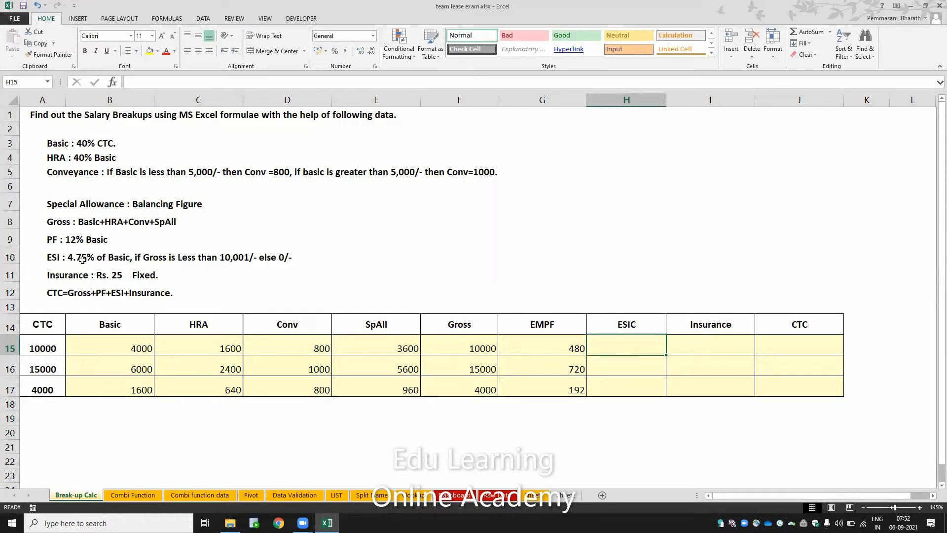
left_click(113, 342)
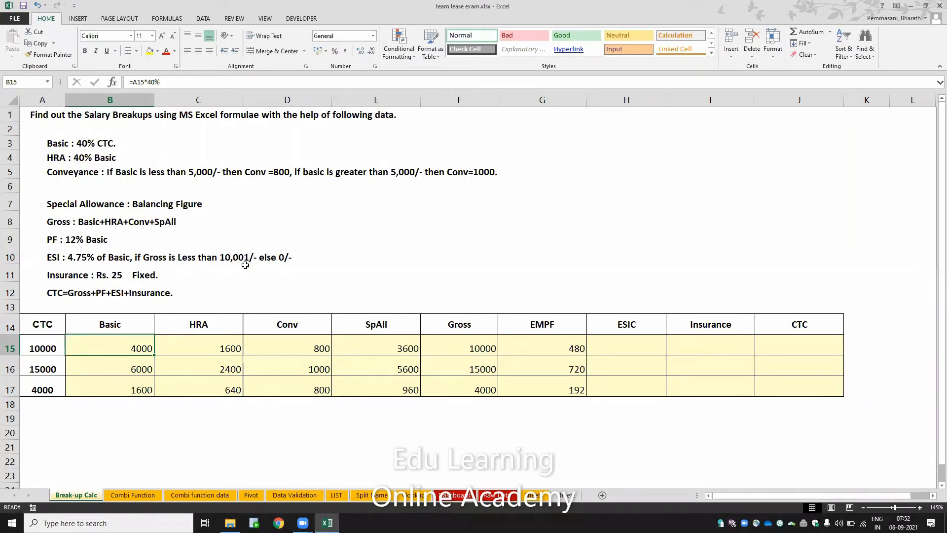
left_click(620, 343)
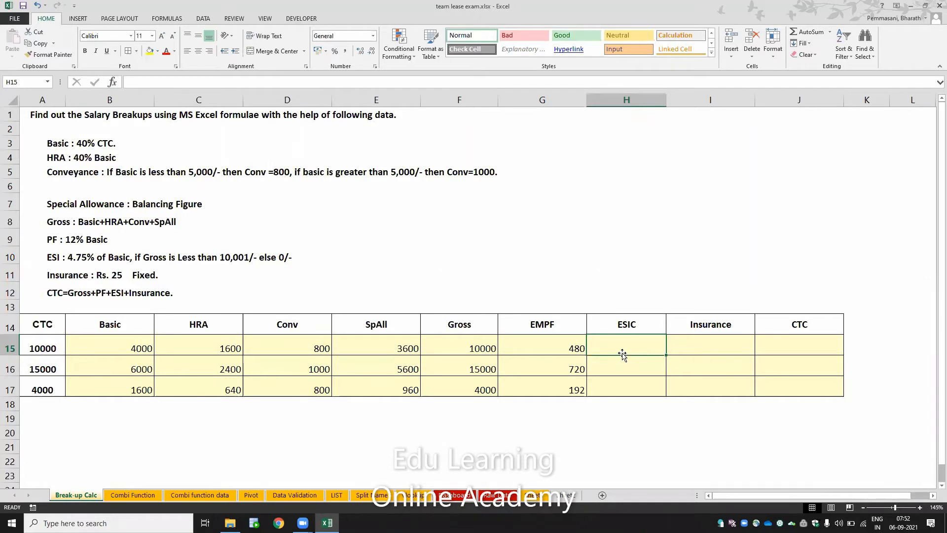
type("=IF(")
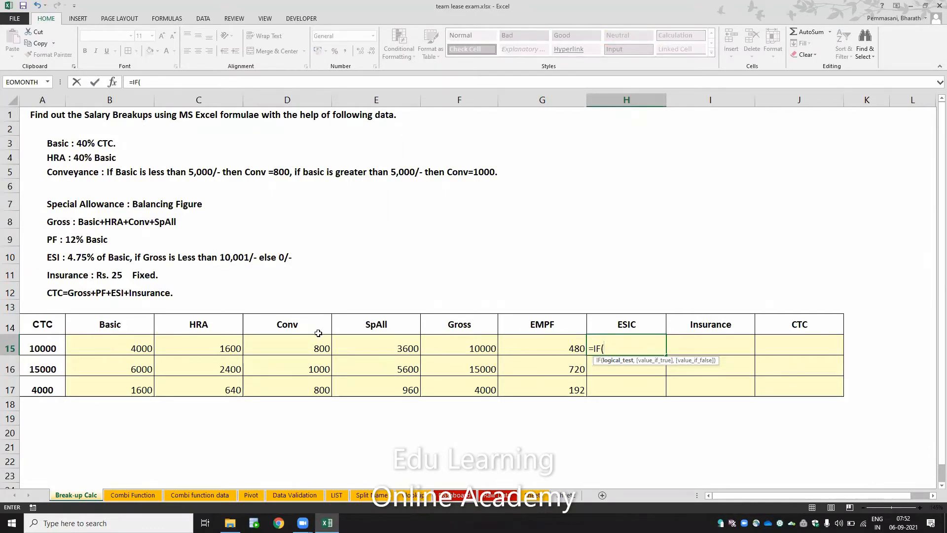
left_click(452, 345)
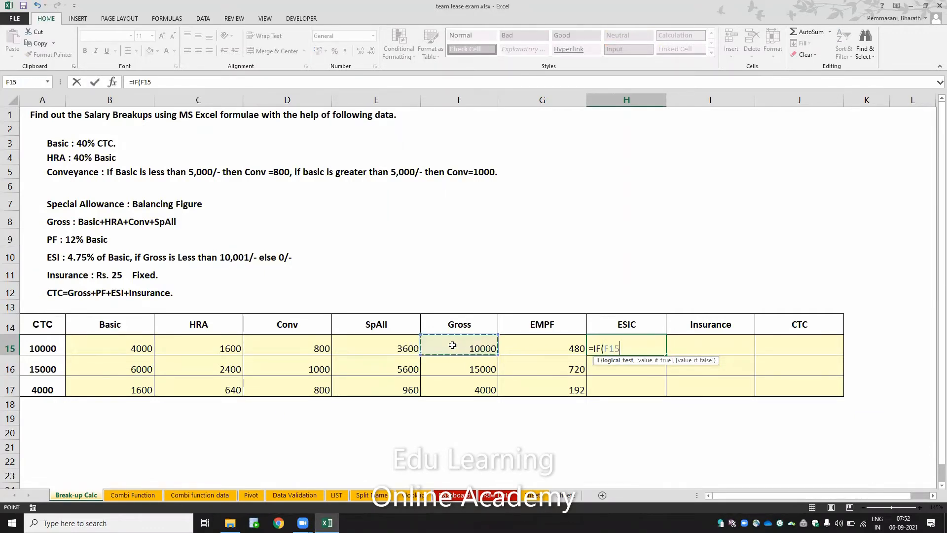
type("<")
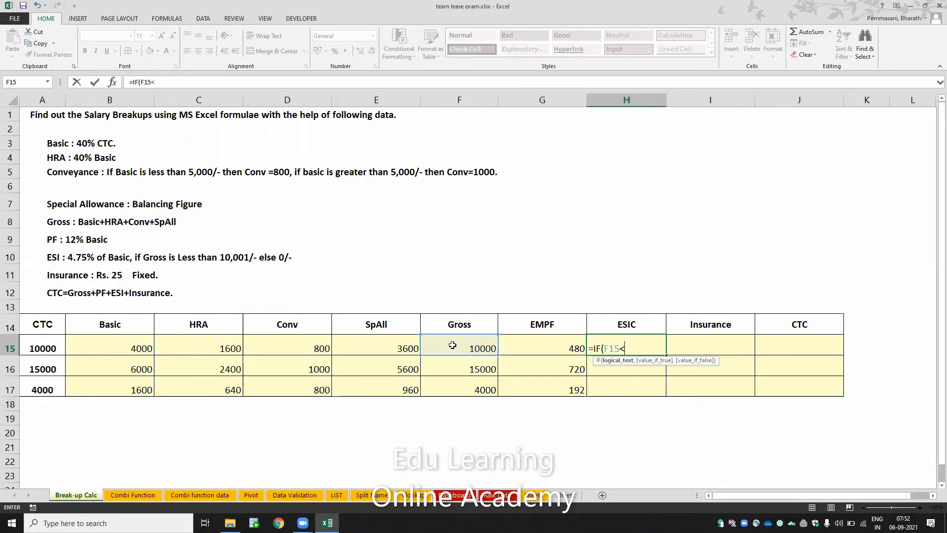
type("10001")
type(",")
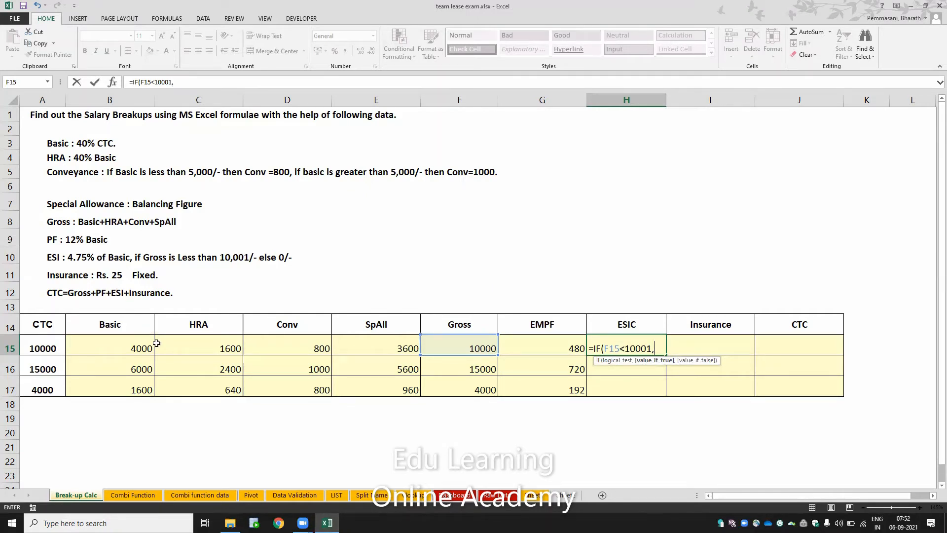
left_click(131, 348)
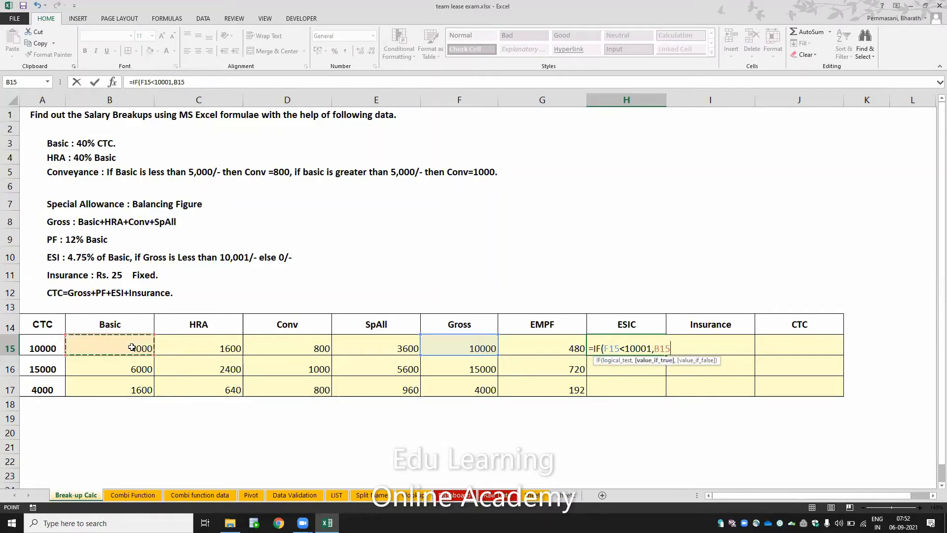
type("*")
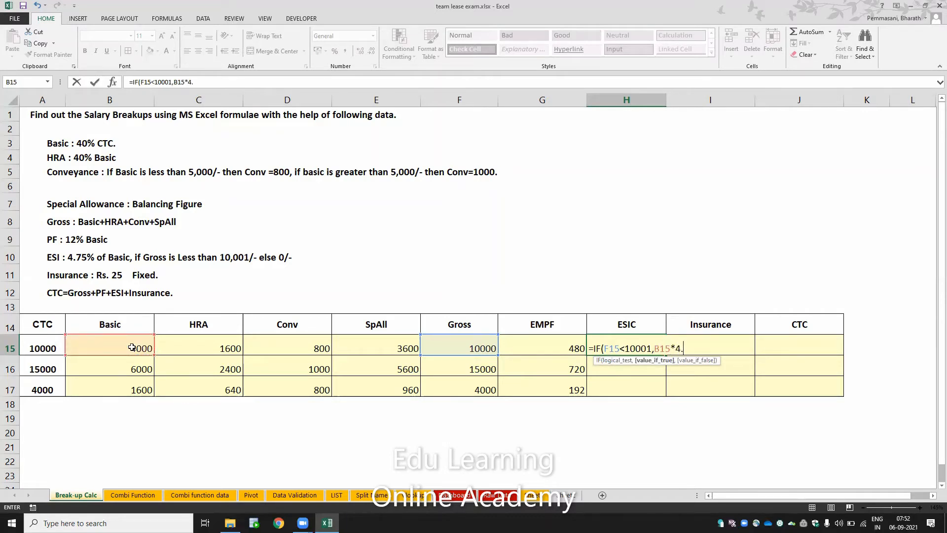
type("4.75%,")
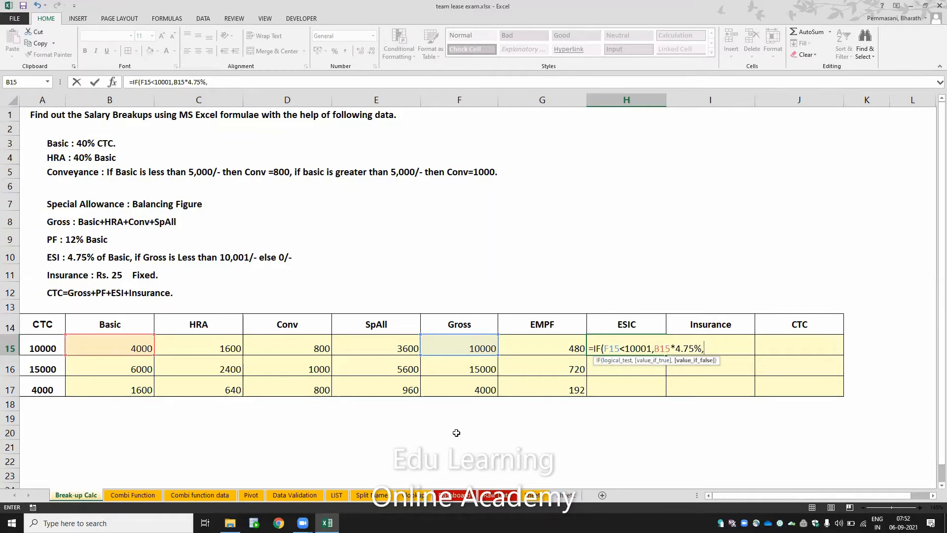
type("0)")
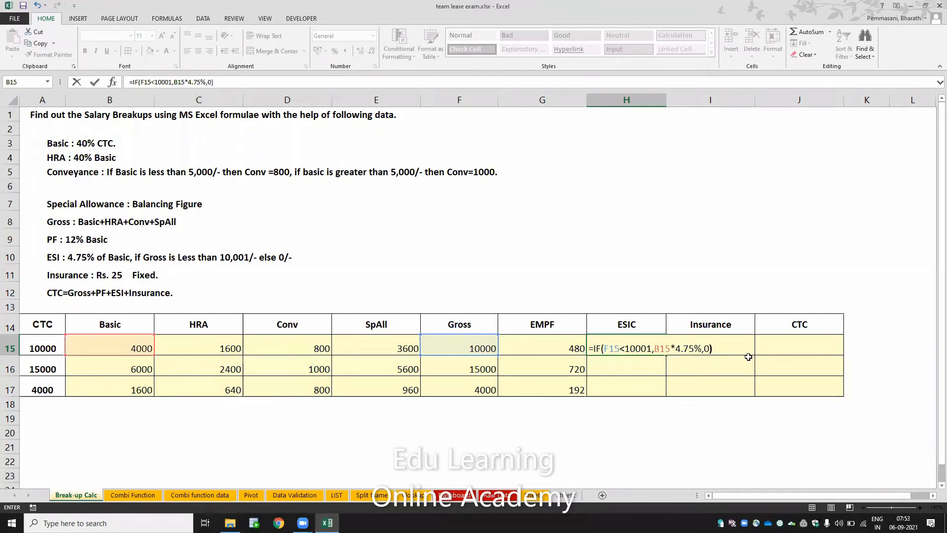
key("Return")
- Copy the ESIC formula from H15 to H16 and H17
key("Up")
key("ctrl+c")
key("Down")
key("ctrl+v")
key("Down")
key("Return")
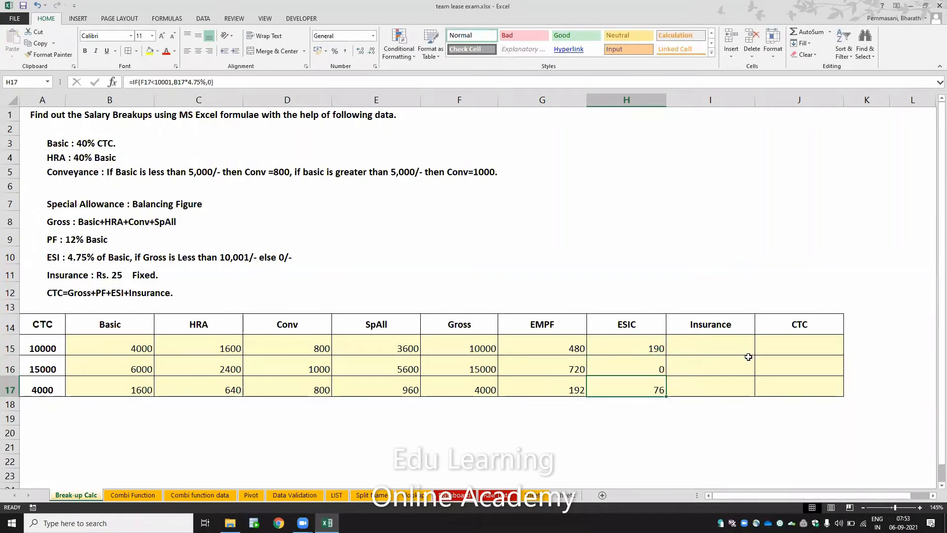
- Enter the fixed insurance amount of 25 in I15, I16 and I17
key("Up")
key("Up")
key("Right")
key("Right")
key("Right")
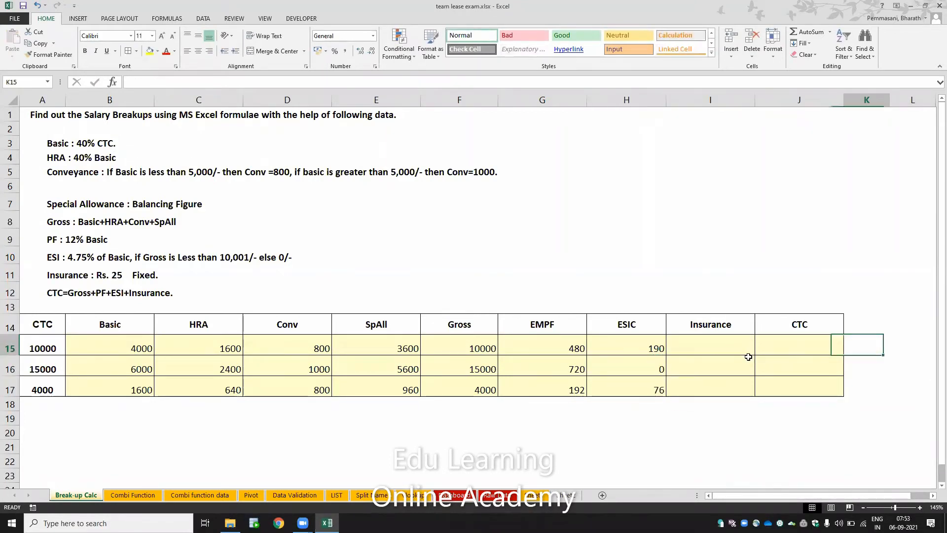
key("Left")
key("Left")
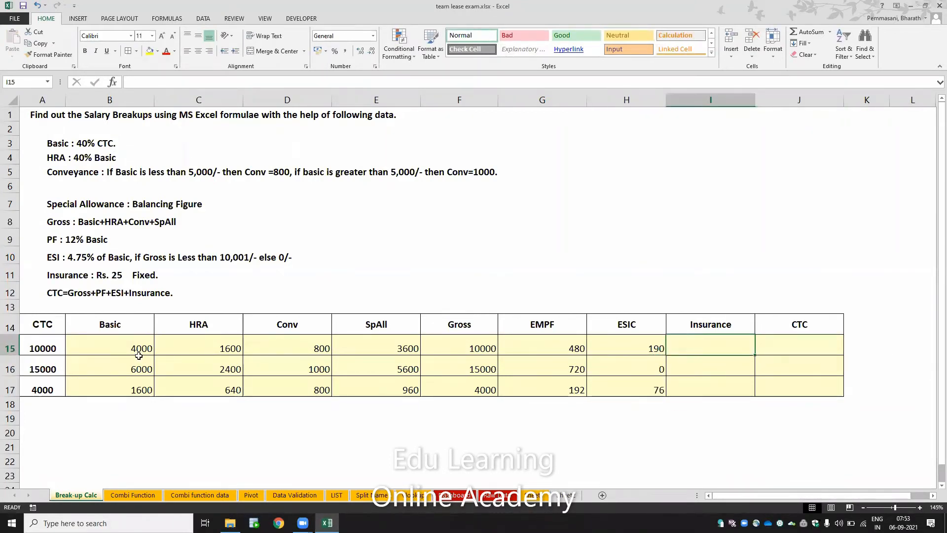
type("25")
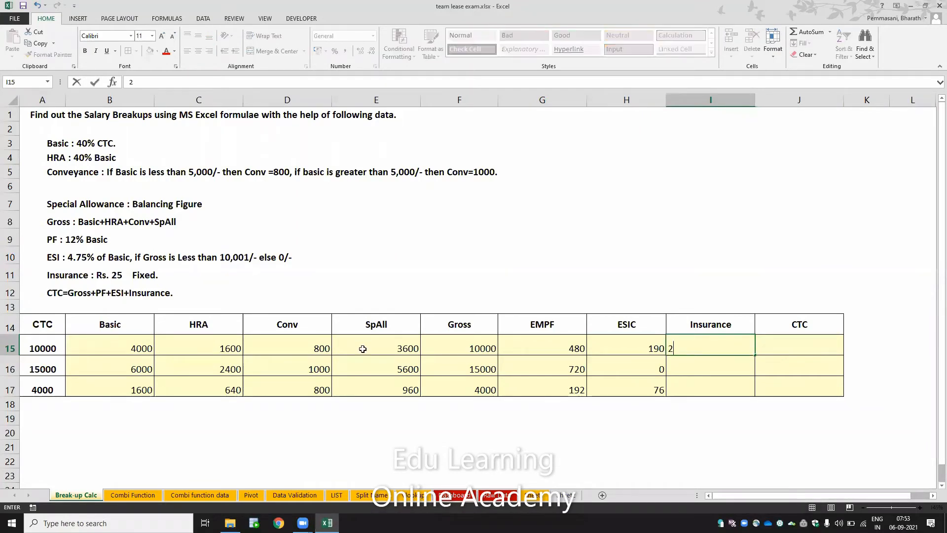
key("Return")
type("25")
key("Return")
type("25")
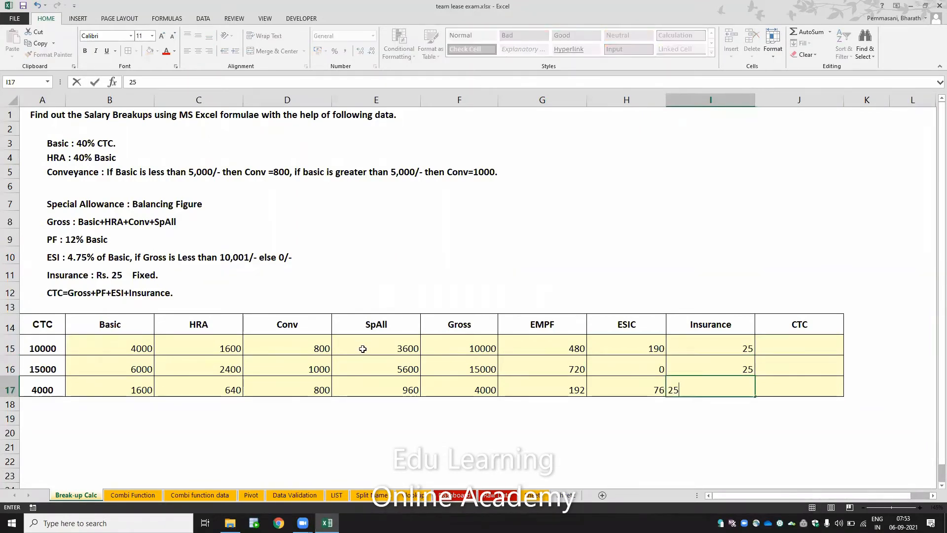
key("Return")
key("Up")
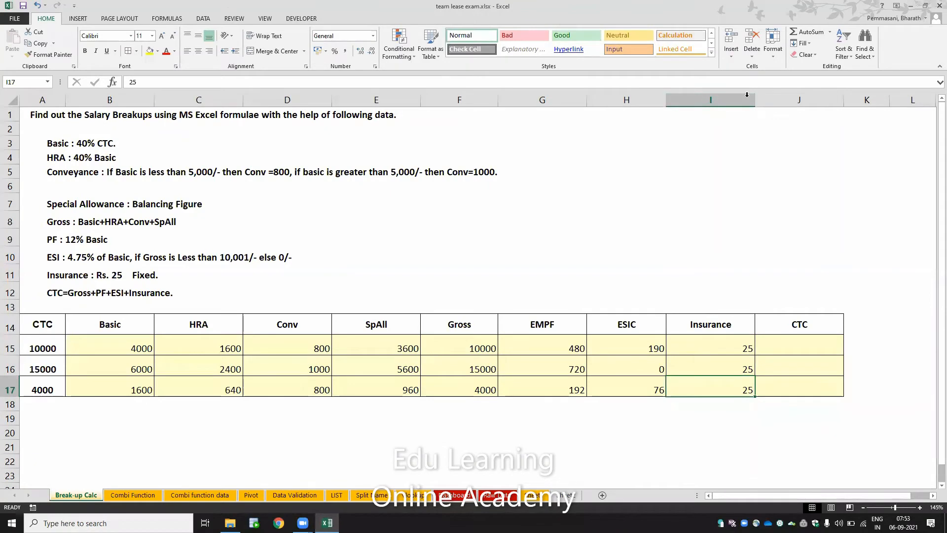
- Calculate the CTC in J15 by adding Gross, EMPF, ESIC and Insurance with =F15+G15+H15+I15
left_click(783, 345)
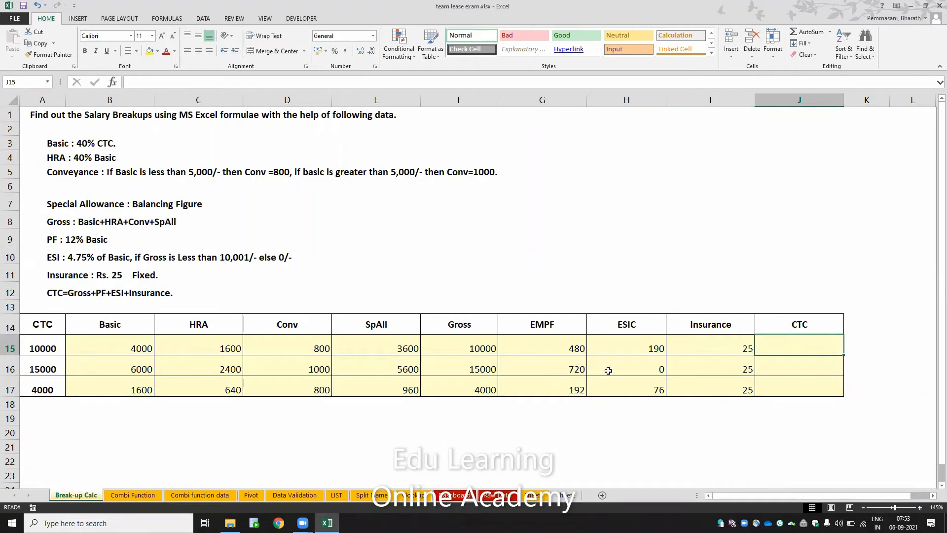
type("=")
left_click(464, 347)
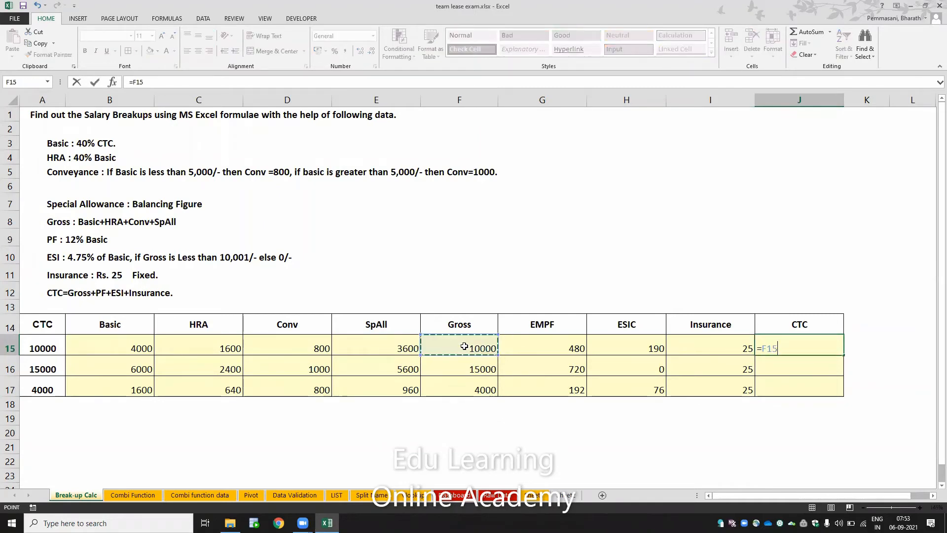
type("+")
left_click(567, 348)
type("+")
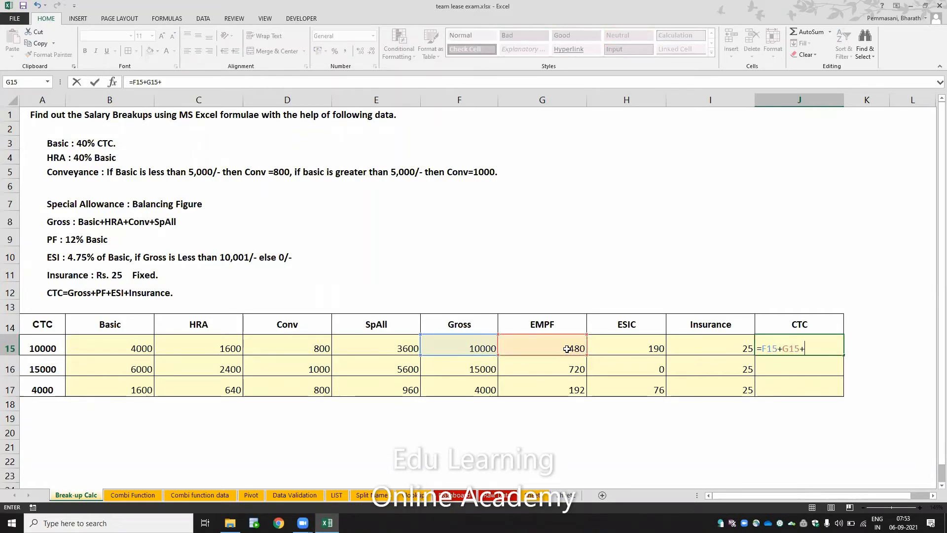
left_click(614, 339)
type("+")
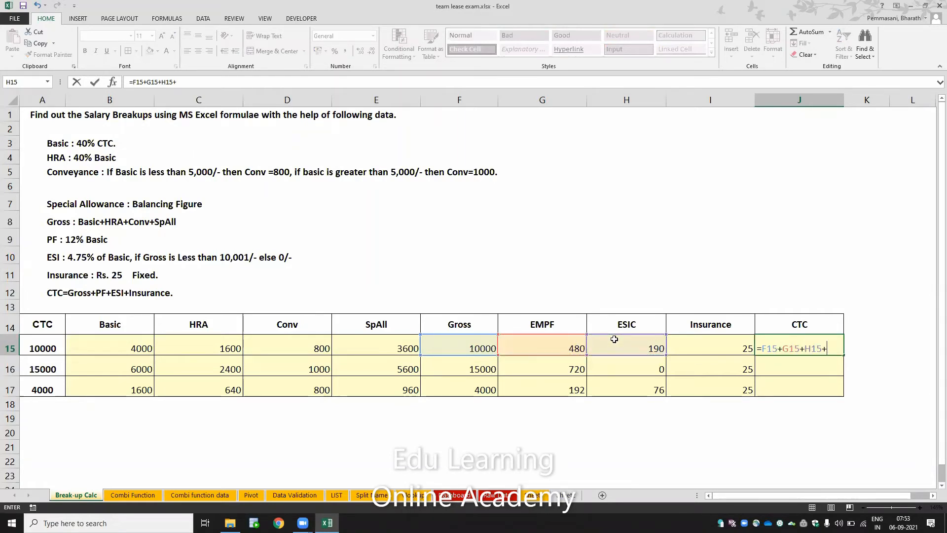
left_click(713, 341)
key("Return")
- Copy the CTC formula from J15 to J16 and J17
key("Up")
key("ctrl+c")
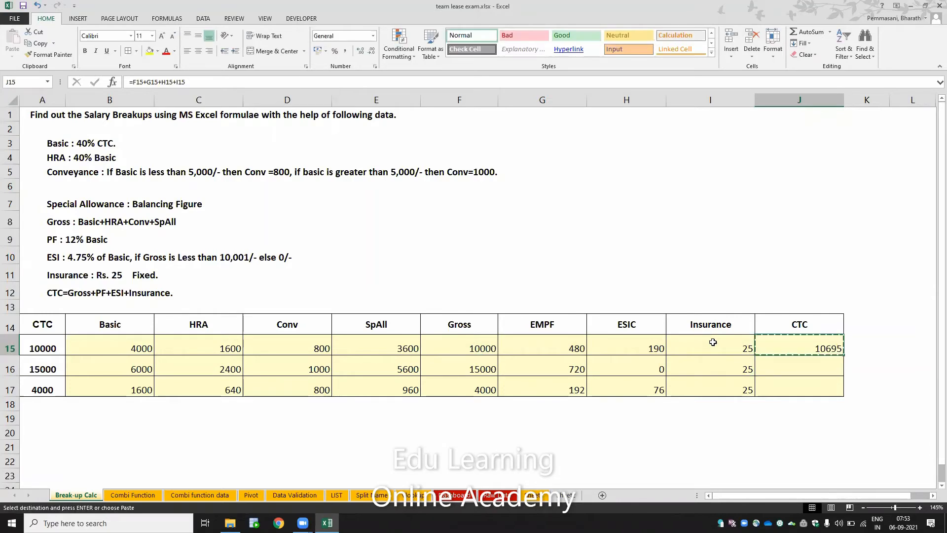
key("Down")
key("ctrl+v")
key("Down")
key("ctrl")
key("Escape")
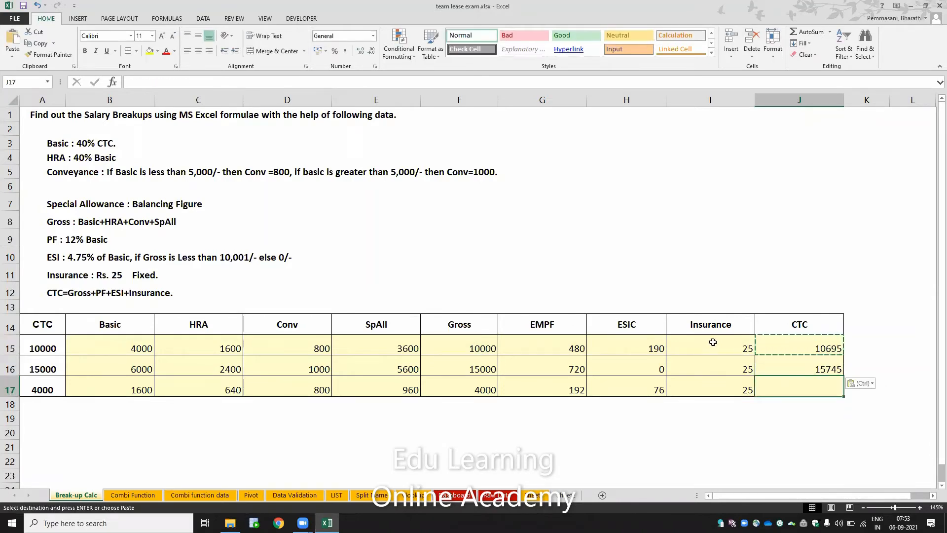
key("ctrl+v")
key("Escape")
- Clear all salary breakup entries in B15:J17, from Basic through CTC for all three rows
key("Up")
key("Up")
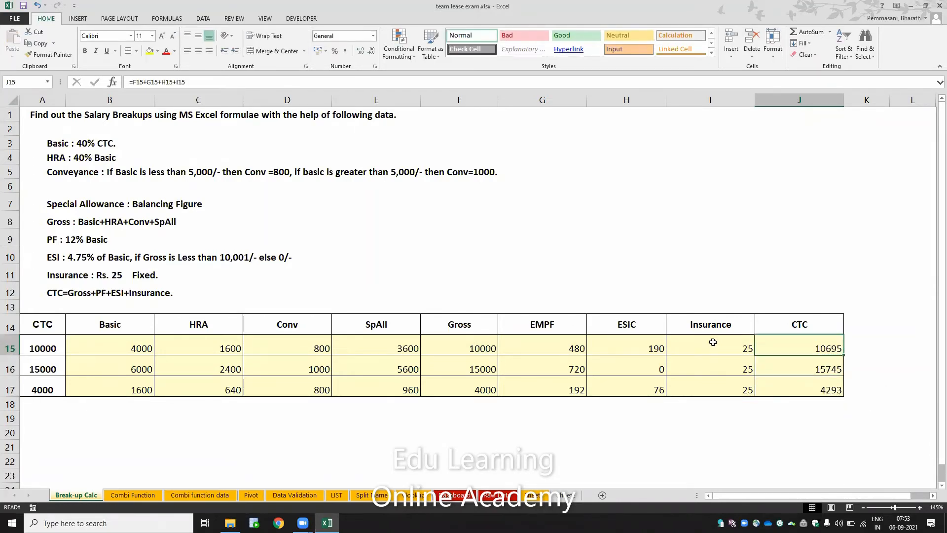
key("Left")
key("Left")
key("Left")
key("Left")
key("Left")
key("Left")
key("Left")
key("Left")
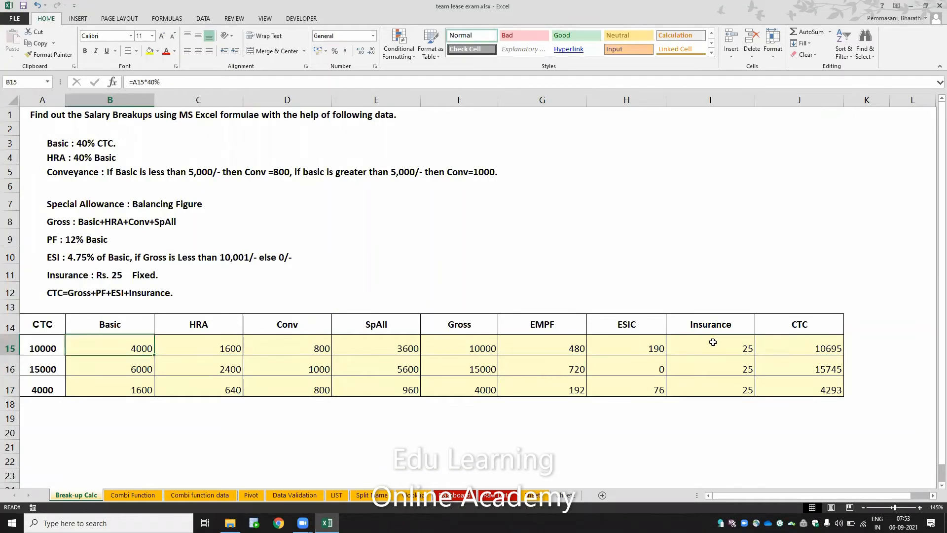
key("shift+Down")
key("shift+Down")
key("shift+Right")
key("shift+Right")
key("shift+Right")
key("shift+Right")
key("shift+Right")
key("shift+Right")
key("shift+Right")
key("shift+Right")
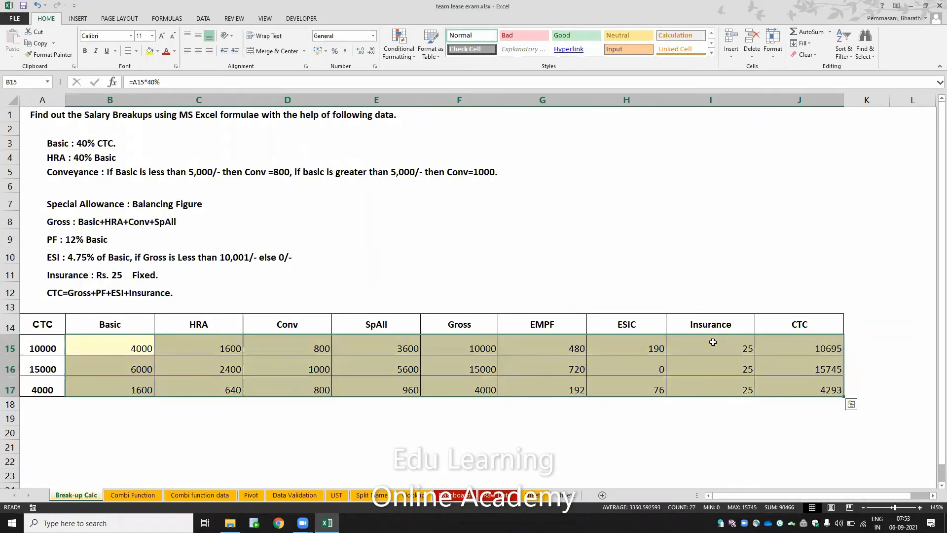
key("Delete")
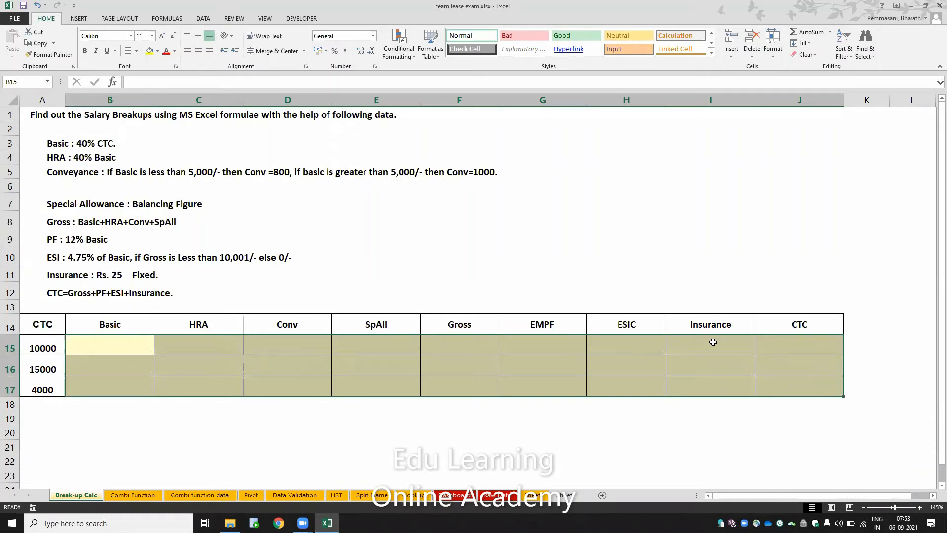
- Go past the Combi Function and Combi function data sheets to the Pivot sheet
key("ctrl+Page_Down")
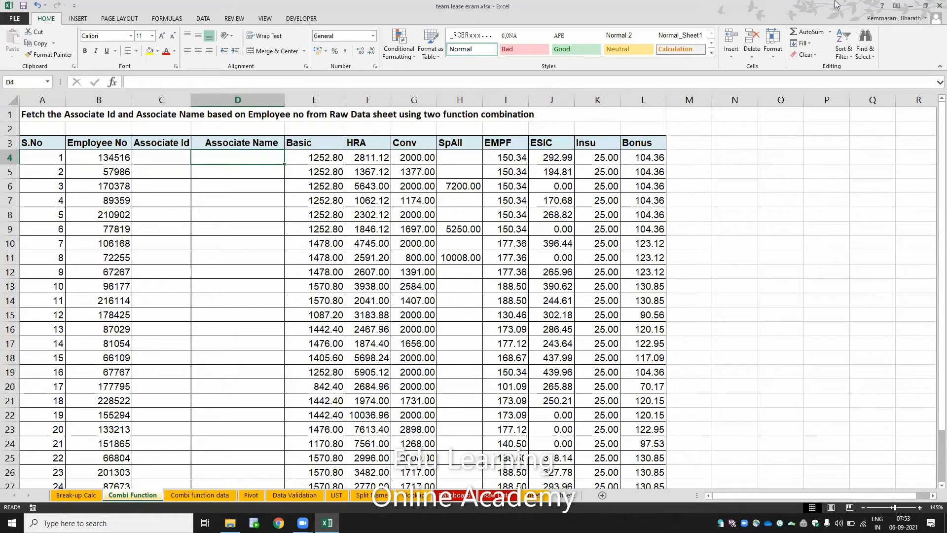
left_click(932, 396)
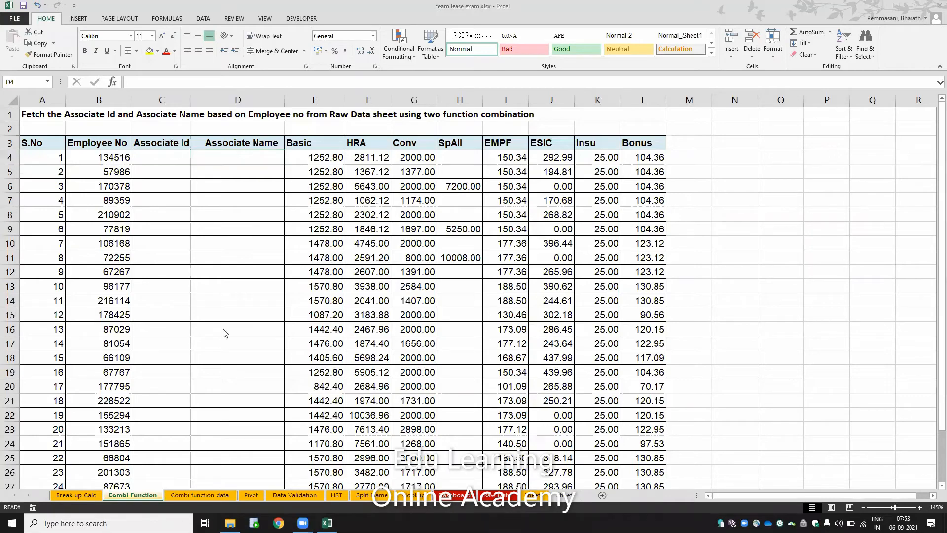
key("ctrl+Page_Down")
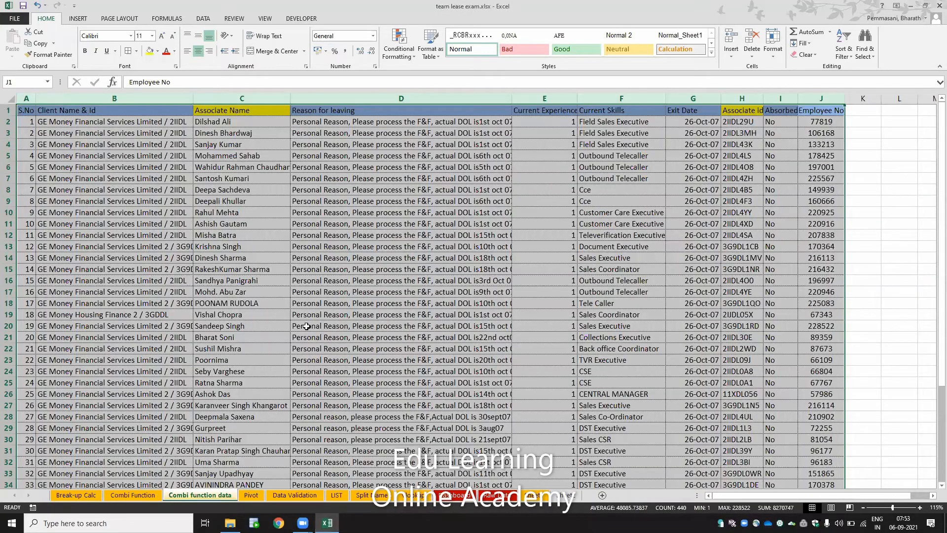
key("ctrl+Page_Down")
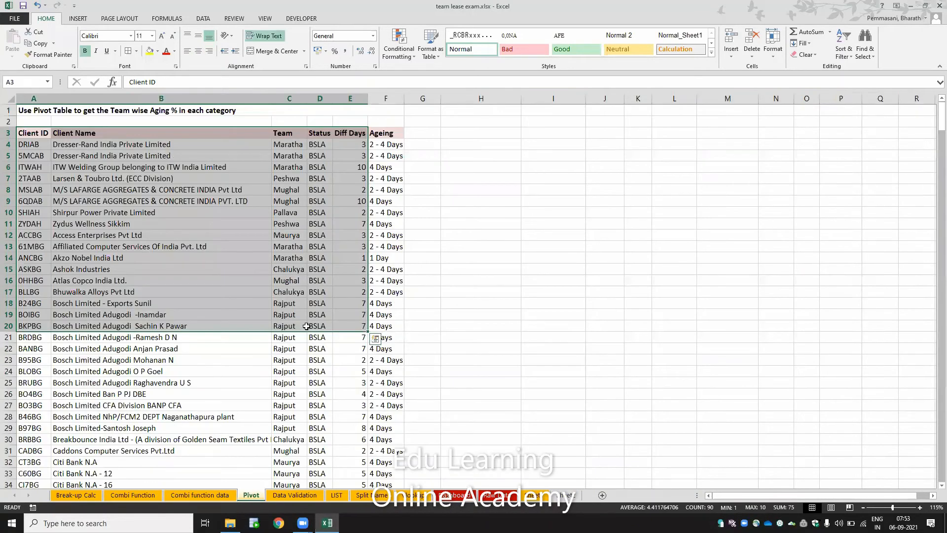
- Insert a PivotTable from the client data in Pivot!$A$3:$F$430, placed on the existing worksheet at I7
key("Right")
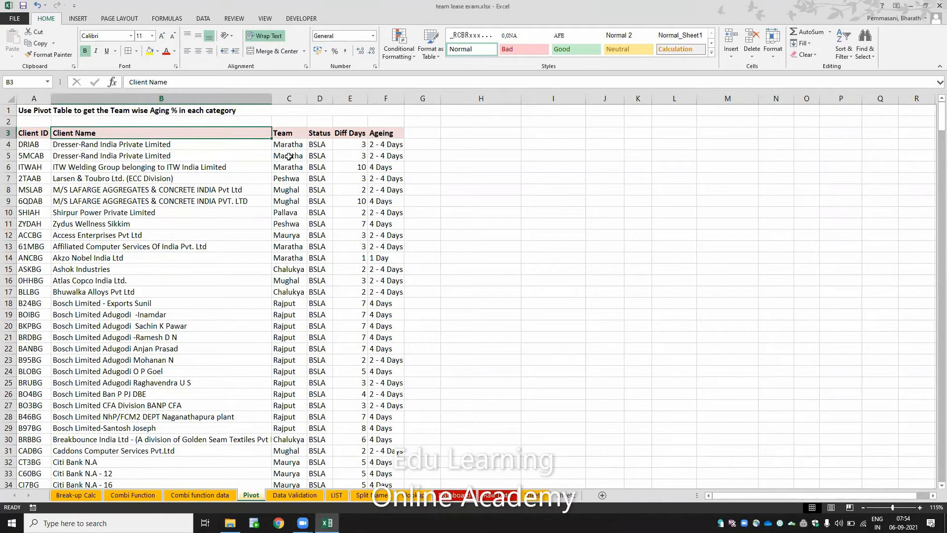
left_click(379, 144)
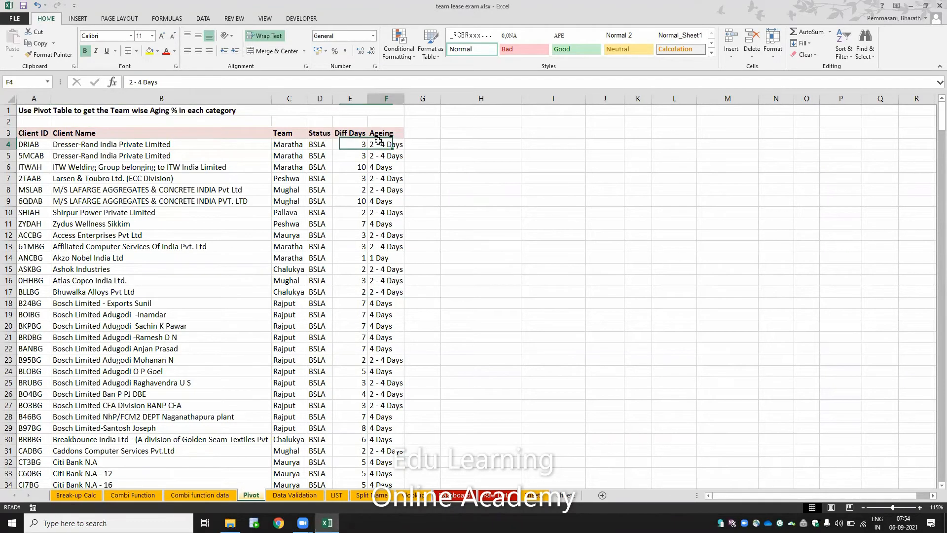
left_click(149, 189)
left_click(78, 18)
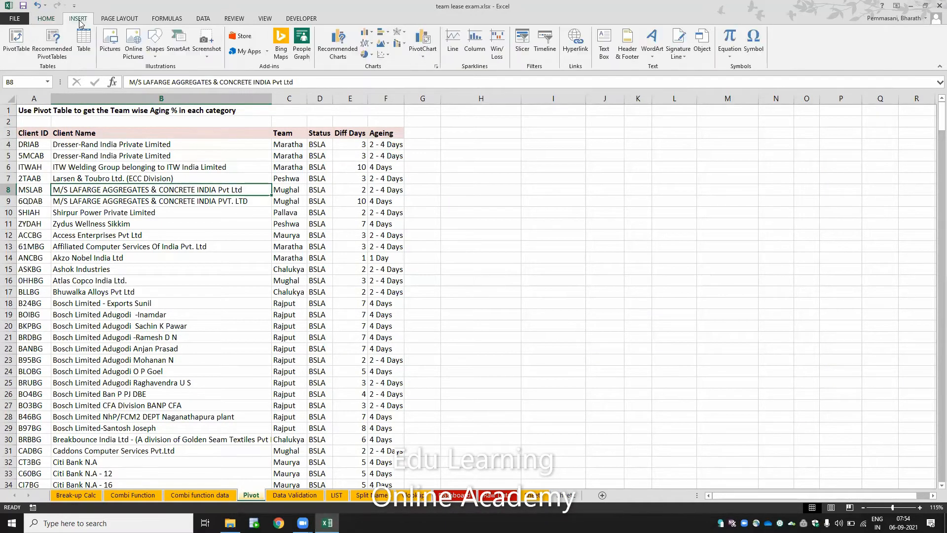
left_click(20, 46)
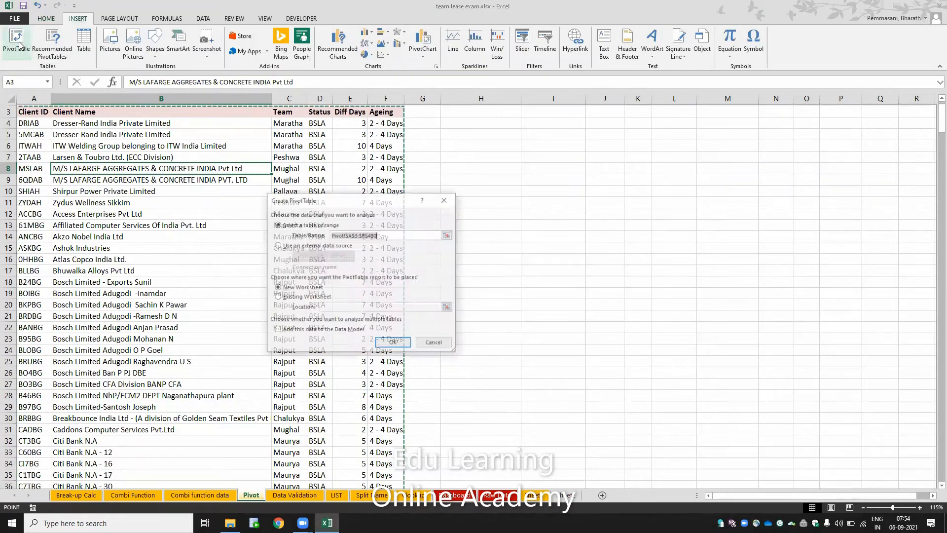
left_click(287, 298)
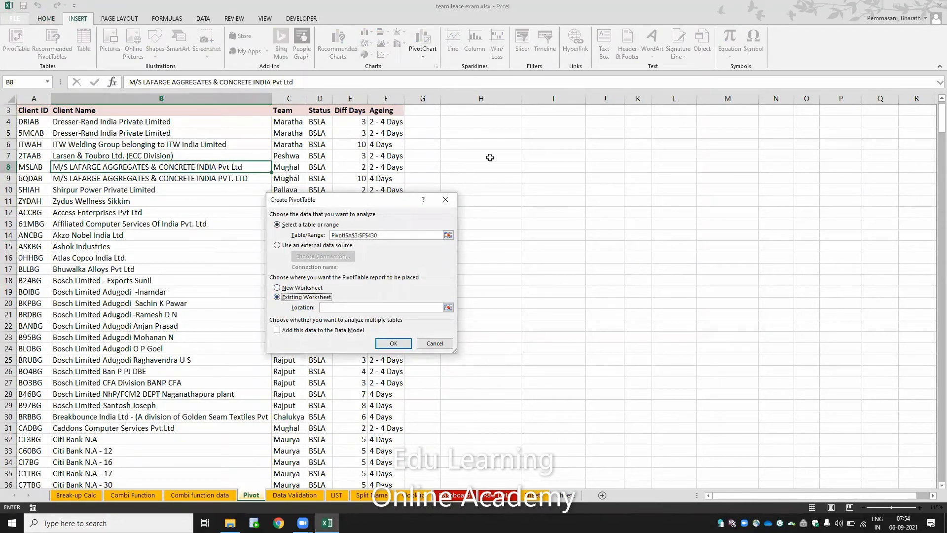
left_click(291, 289)
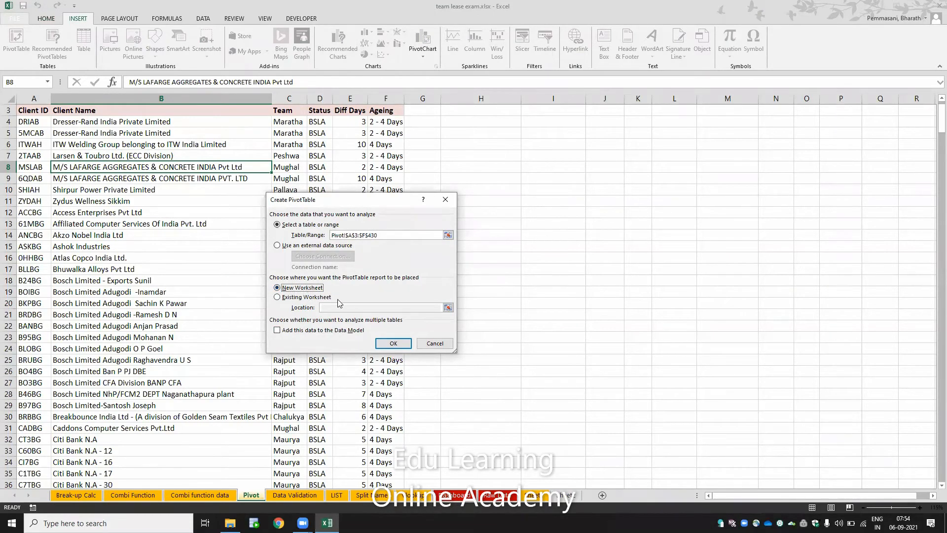
left_click(321, 297)
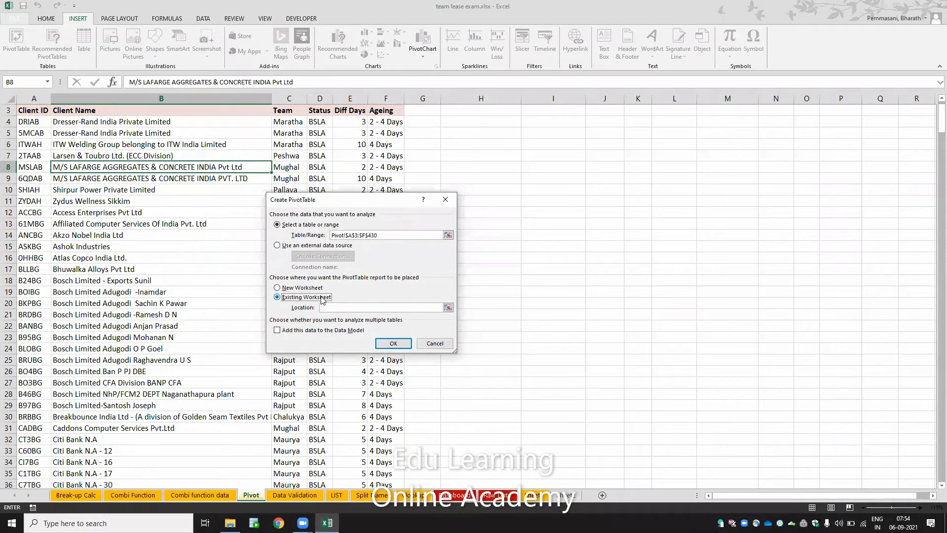
left_click(531, 155)
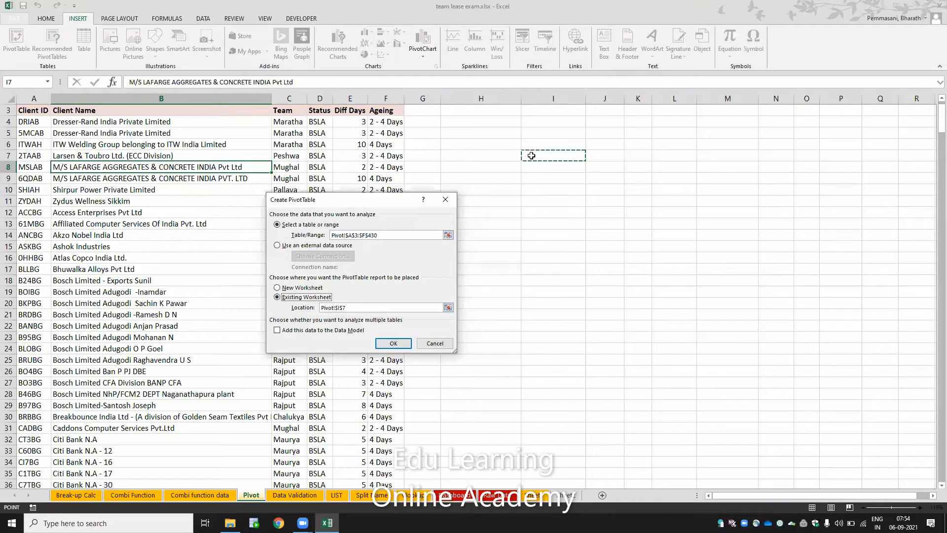
left_click(380, 340)
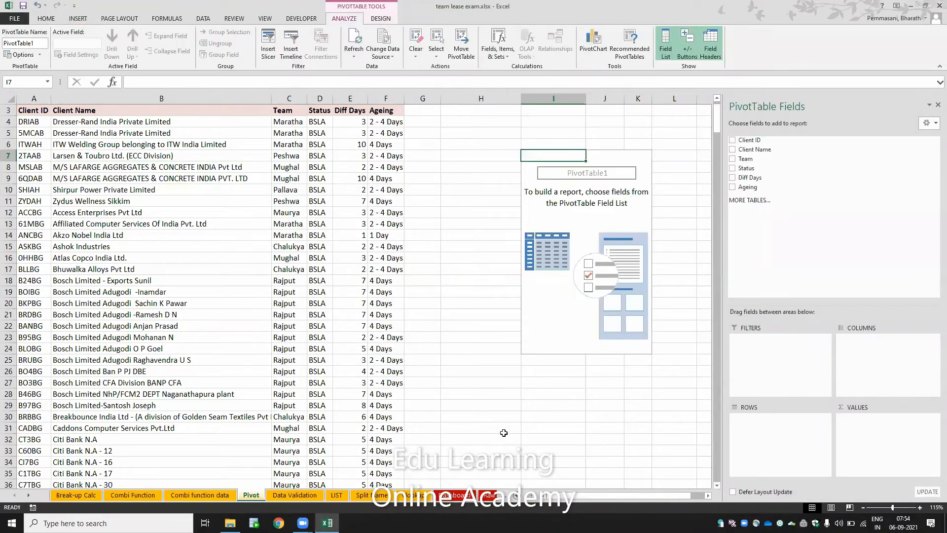
- Check the task instruction in A1 and the Team and Ageing column headers in row 3
left_click_drag(620, 492, 658, 495)
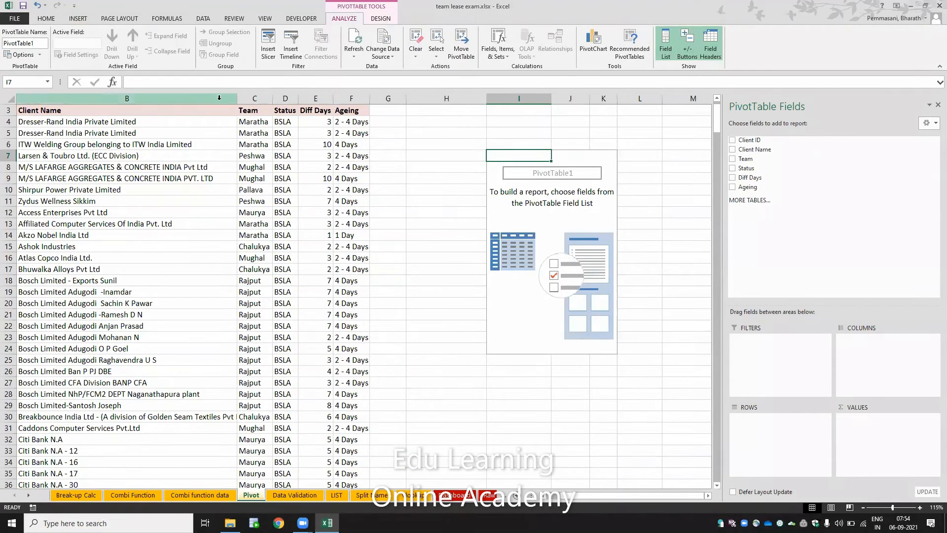
left_click(230, 227)
key("Up")
key("Up")
key("Up")
key("Up")
key("Up")
key("Up")
key("Up")
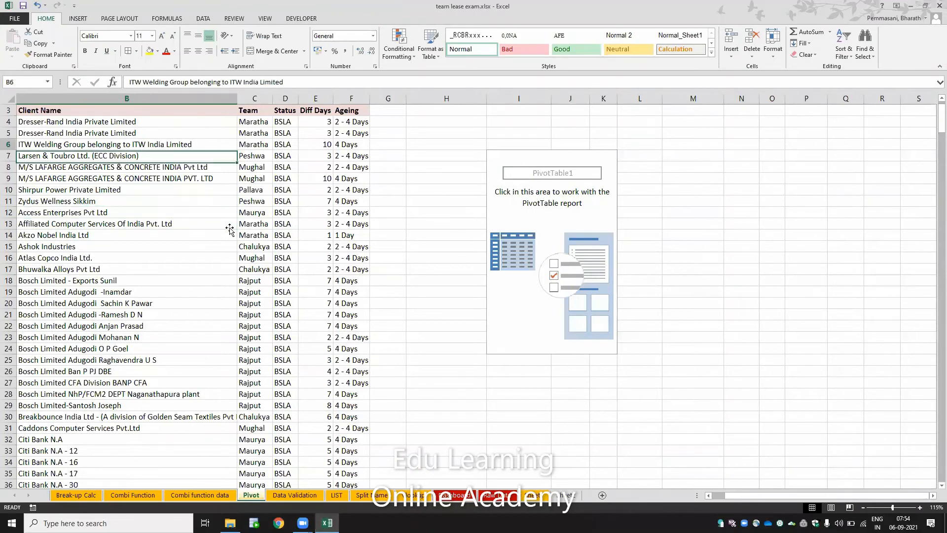
key("ctrl+Home")
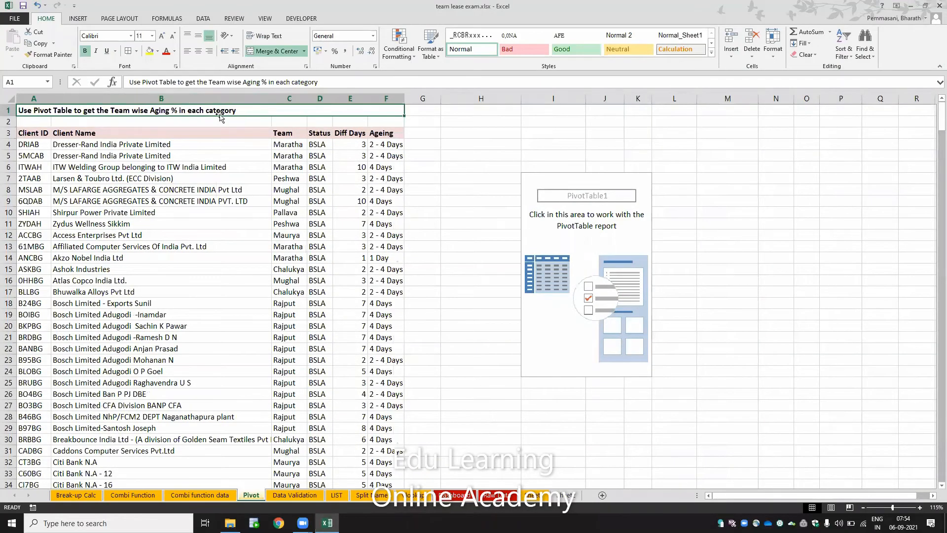
left_click(294, 134)
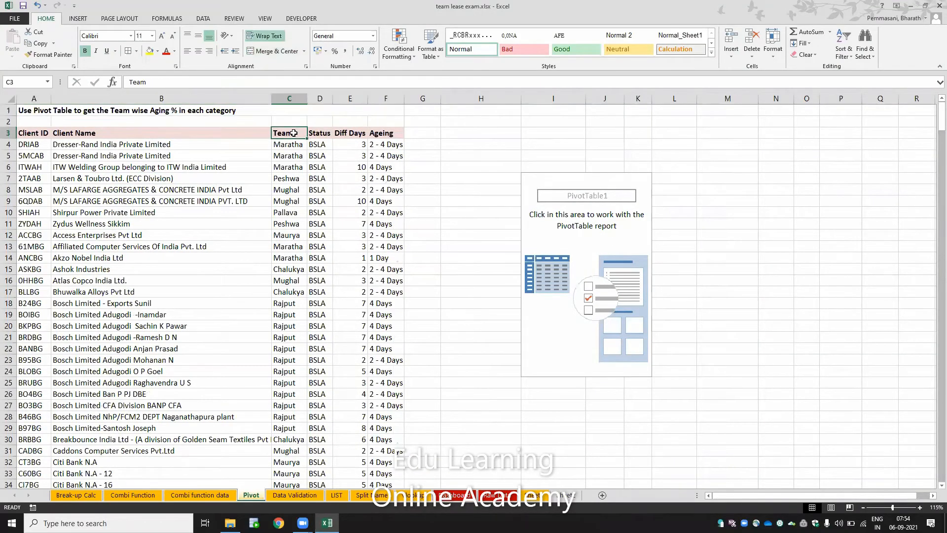
left_click(387, 134)
- Set up the PivotTable with Team in rows, Ageing in columns and Client Name as a count in values, and select its counts and totals
left_click(553, 215)
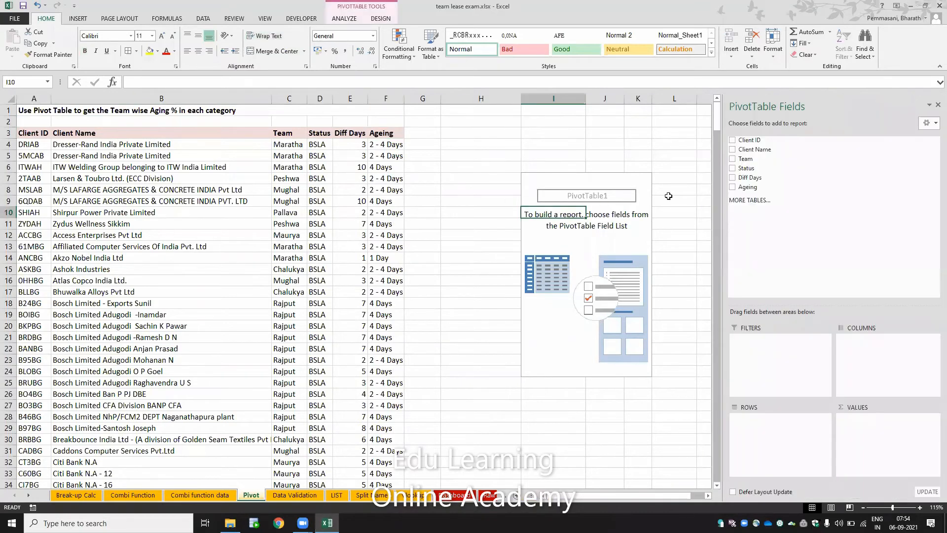
left_click_drag(742, 164, 760, 421)
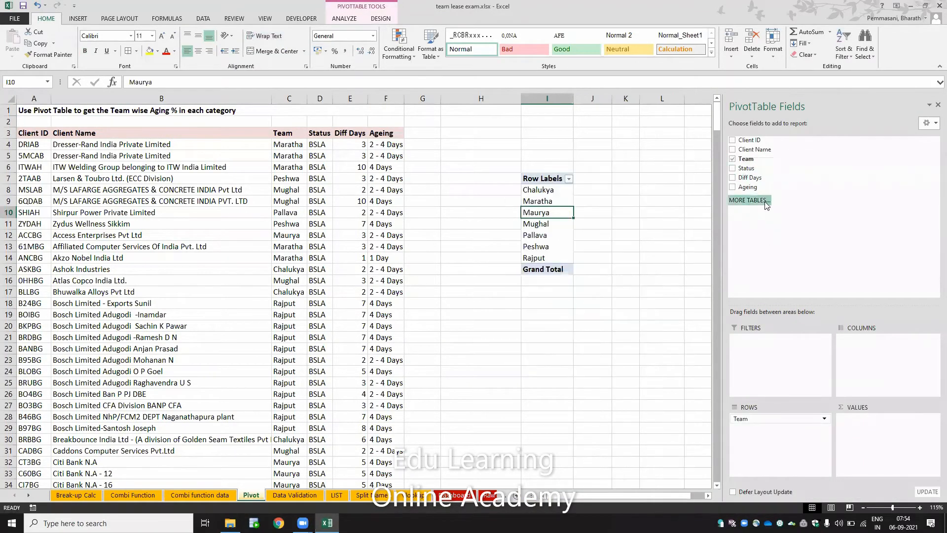
left_click_drag(755, 187, 874, 372)
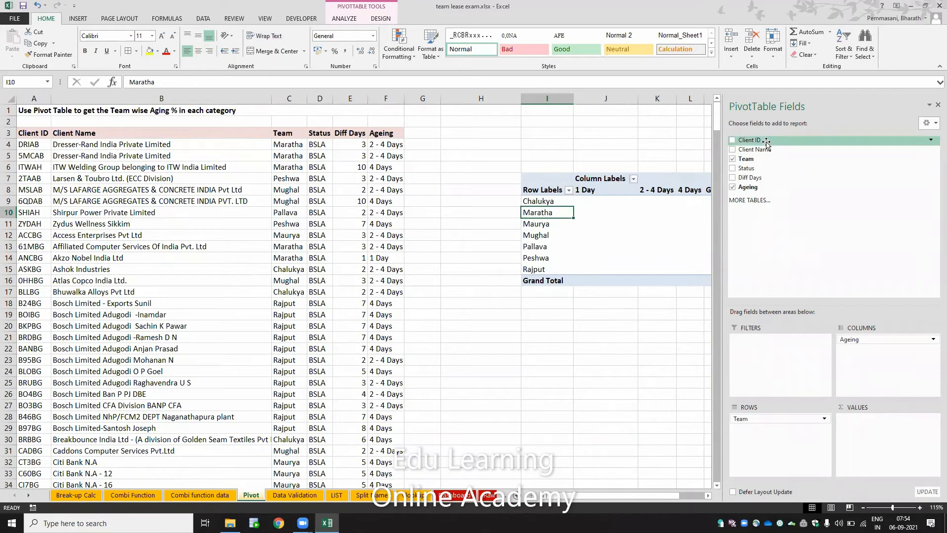
left_click_drag(760, 150, 888, 445)
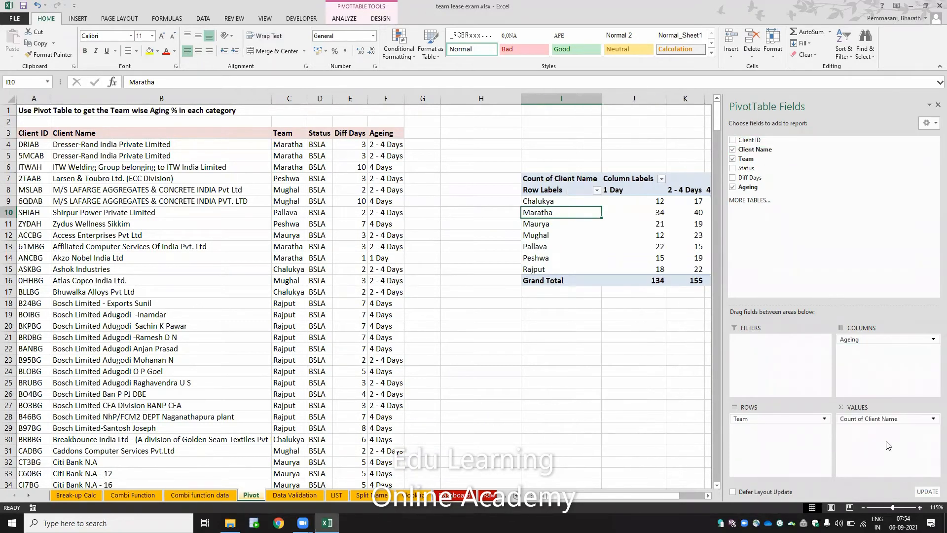
left_click_drag(573, 501, 635, 502)
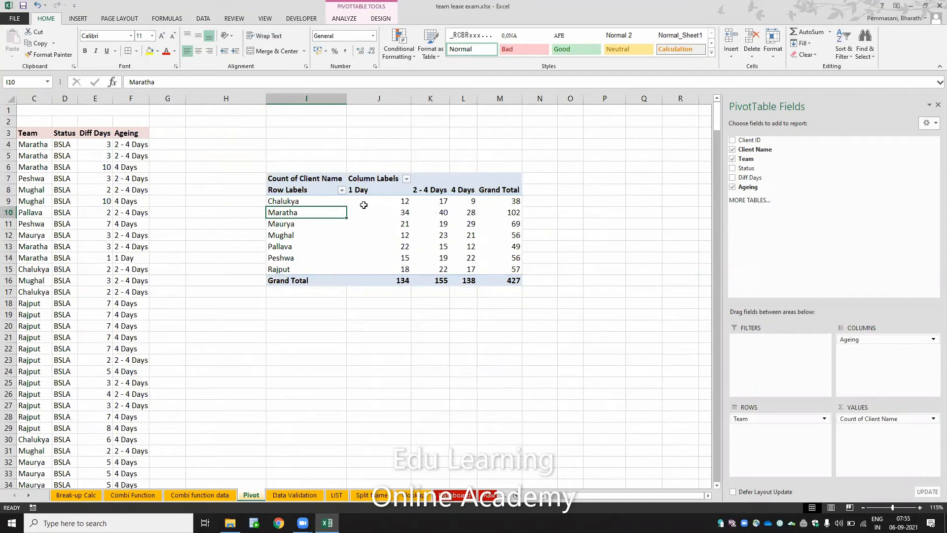
left_click_drag(385, 201, 515, 280)
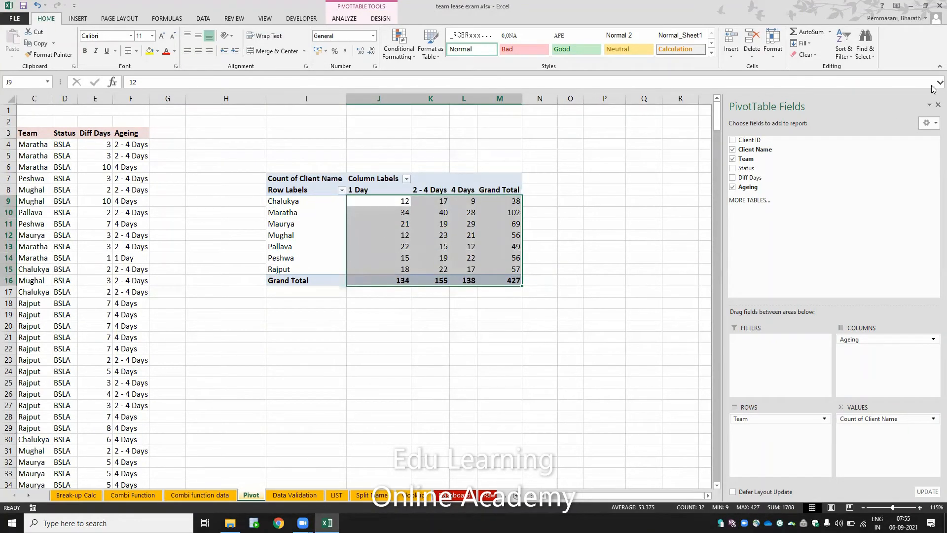
- Close the PivotTable field list and delete the whole PivotTable by clearing H5:O22
left_click(937, 105)
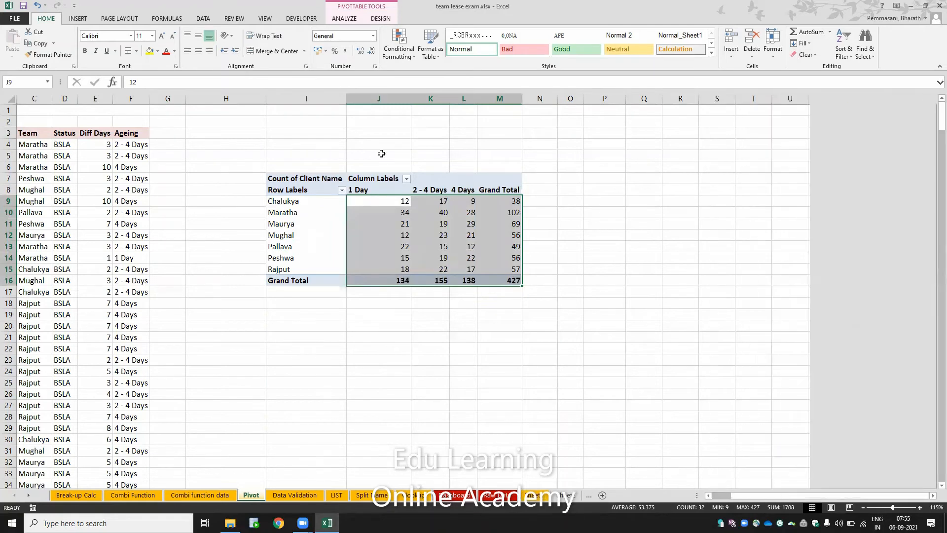
left_click_drag(241, 151, 559, 350)
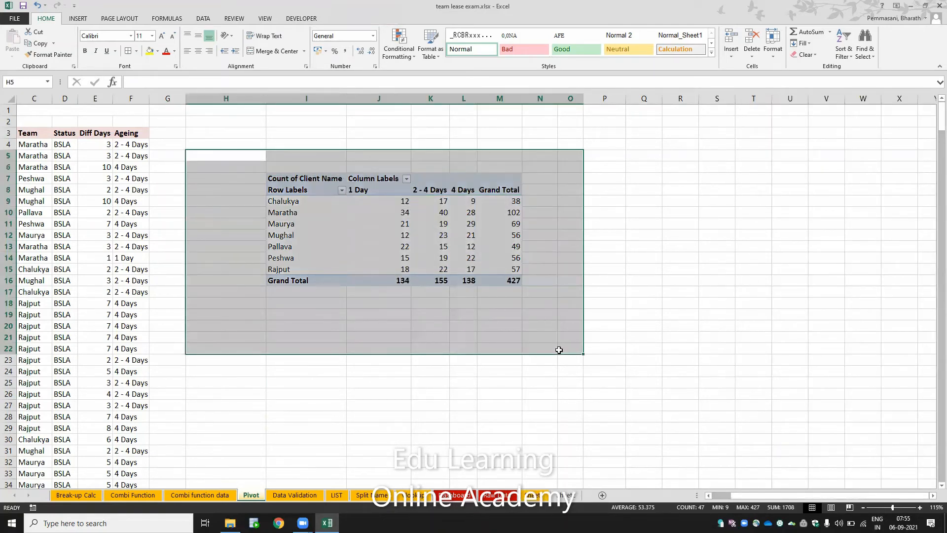
key("Delete")
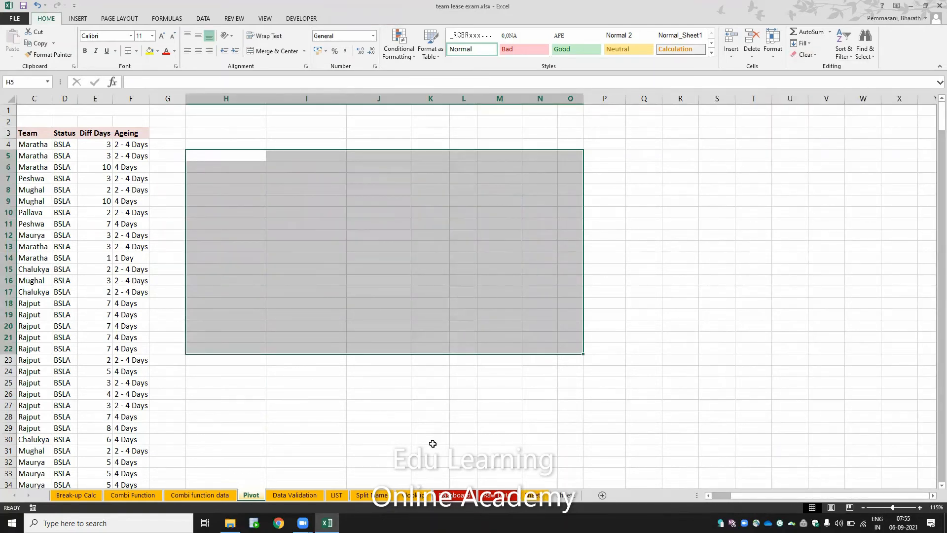
- Examine the Data Validation sheet's task and the source IDs and team names in columns A and B of the LIST sheet
left_click(295, 495)
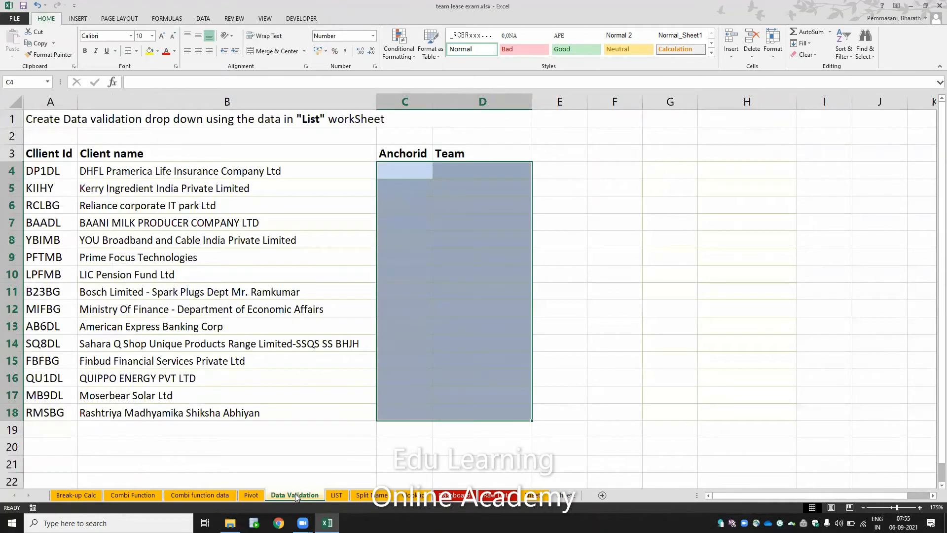
key("Return")
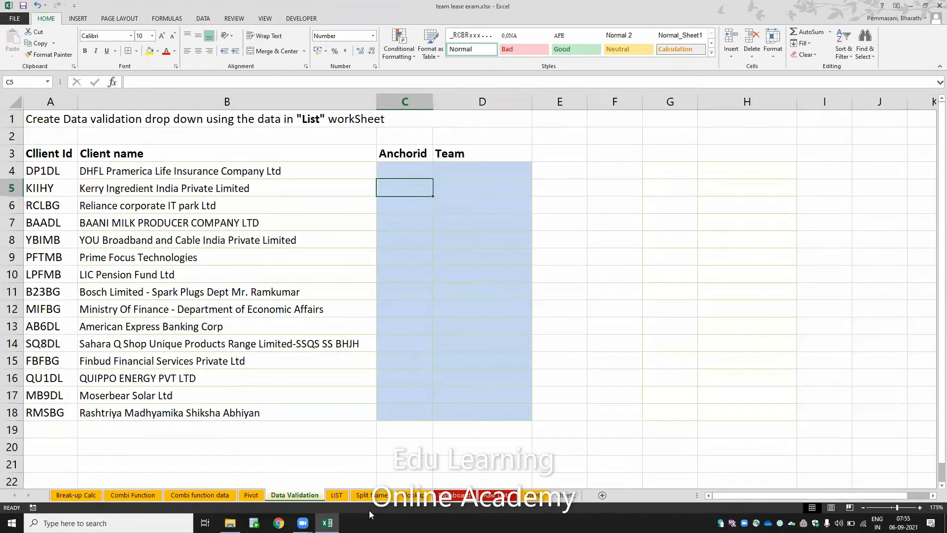
left_click(339, 497)
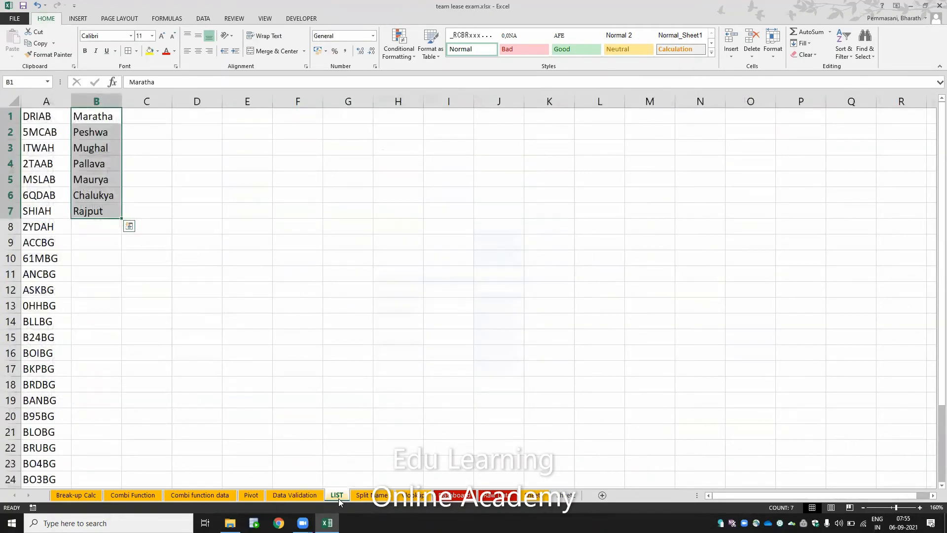
left_click(306, 495)
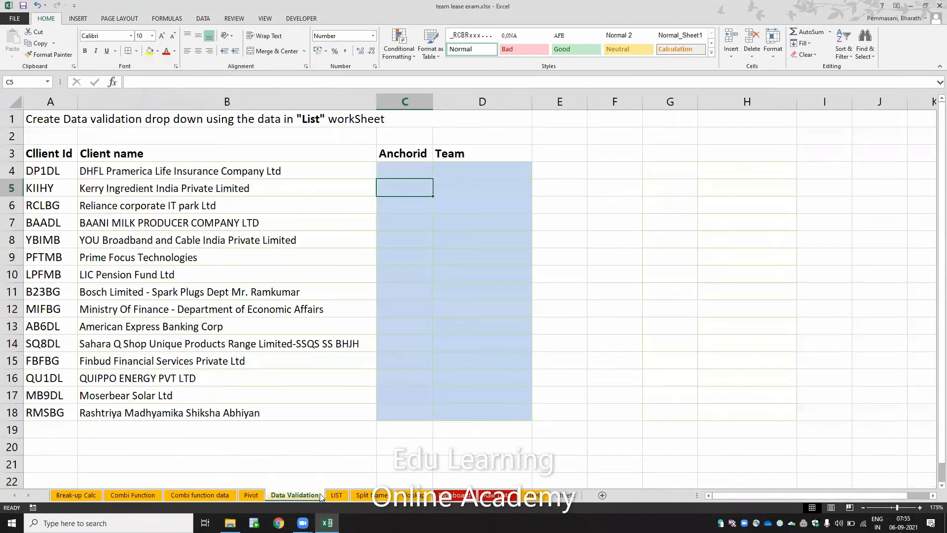
left_click(337, 495)
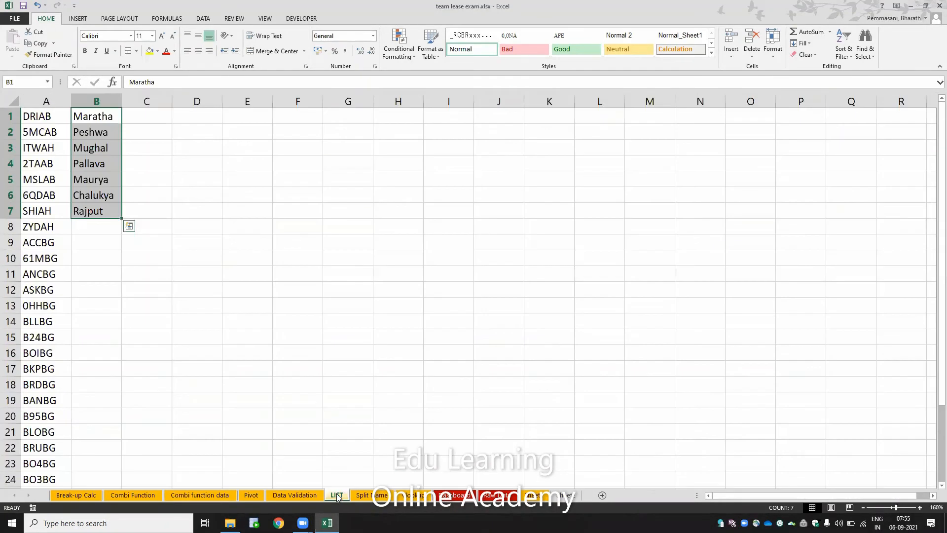
left_click(53, 114)
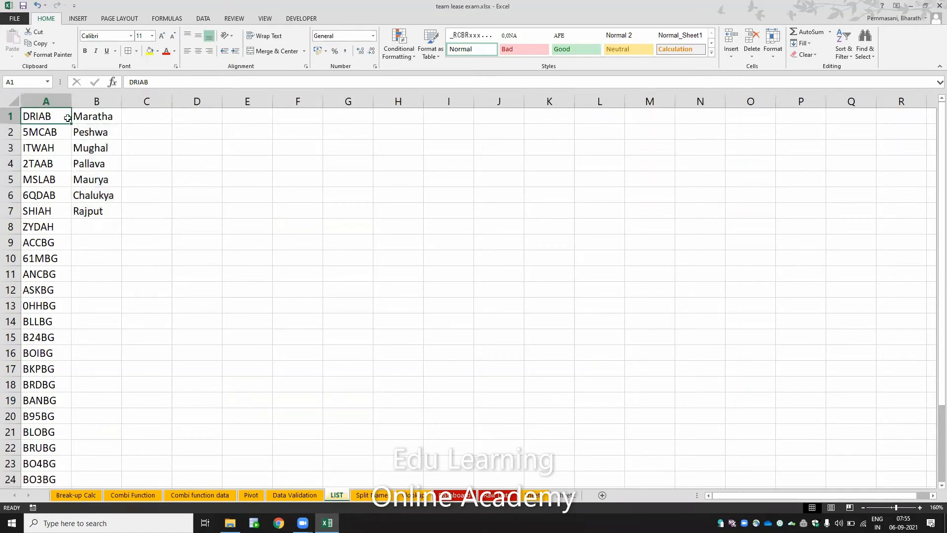
left_click(93, 116)
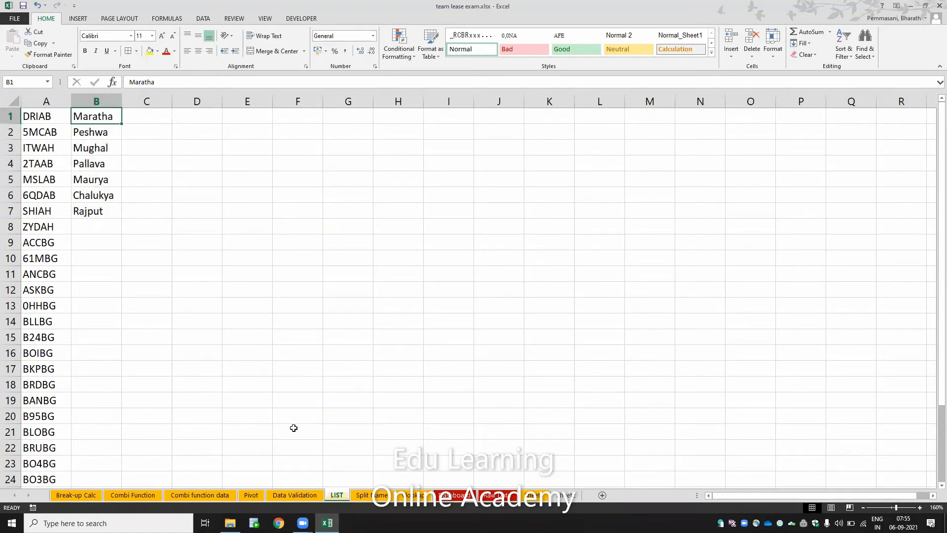
- Go back to the Data Validation sheet and select the Anchorid cells, followed by the Team cells D4:D18, that need drop-downs
left_click(311, 495)
left_click_drag(416, 173, 414, 326)
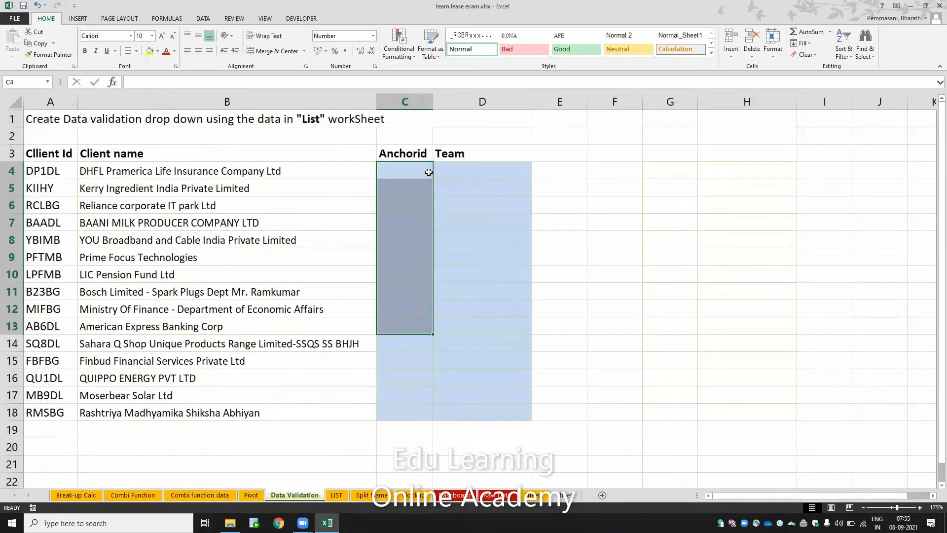
left_click_drag(461, 170, 474, 417)
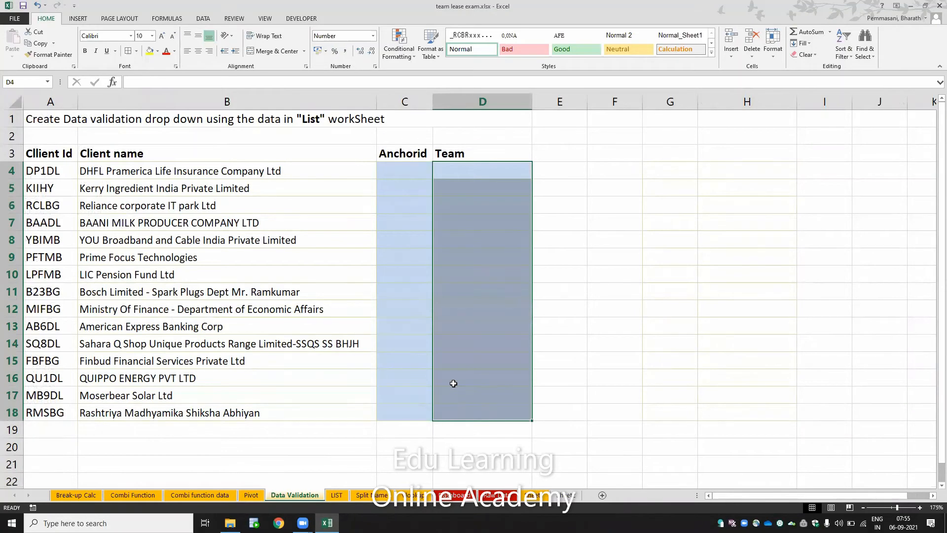
- Check the team names in B1:B7 of the LIST sheet against the Data Validation sheet and return to the Pivot sheet
key("ctrl+Page_Up")
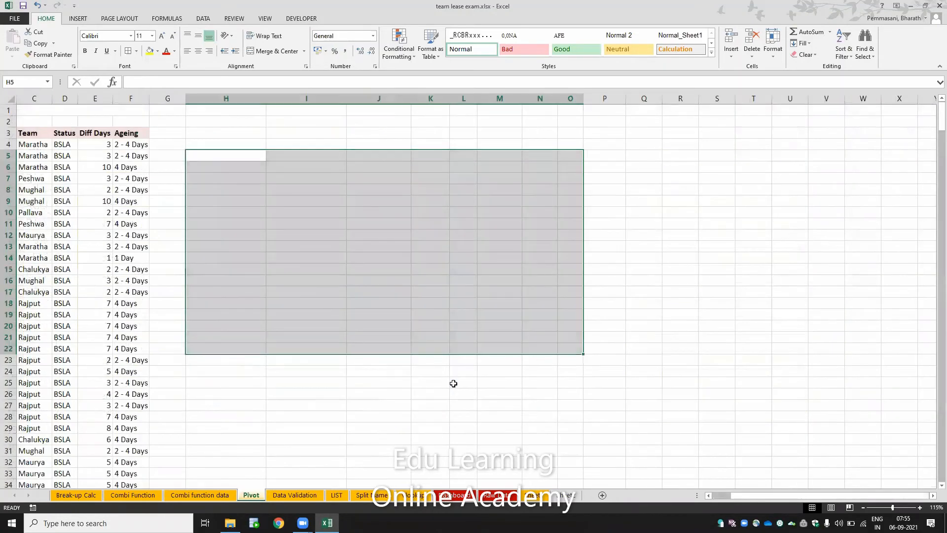
key("ctrl+Page_Down")
key("ctrl+Page_Down")
key("shift+Down")
key("shift+Down")
key("shift+Down")
key("shift+Down")
key("shift+Down")
key("shift+Down")
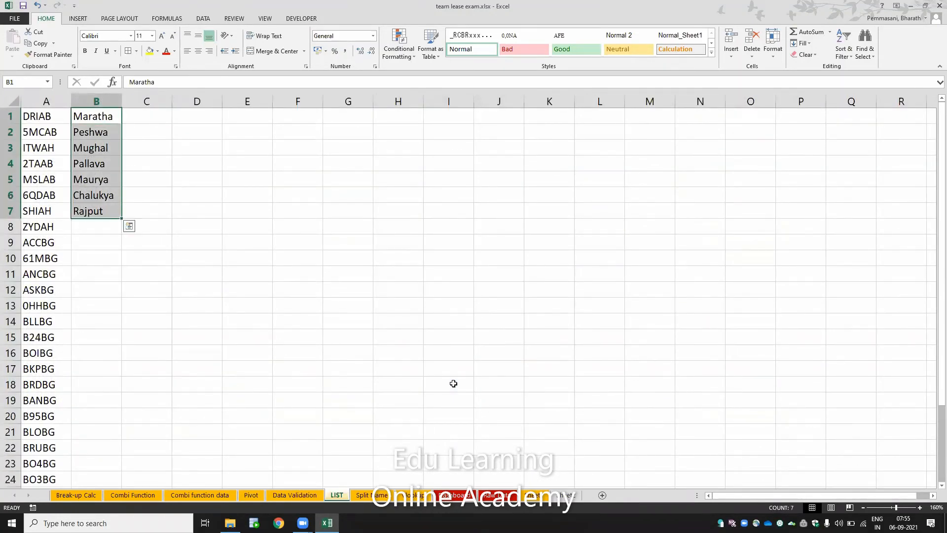
key("ctrl+Page_Up")
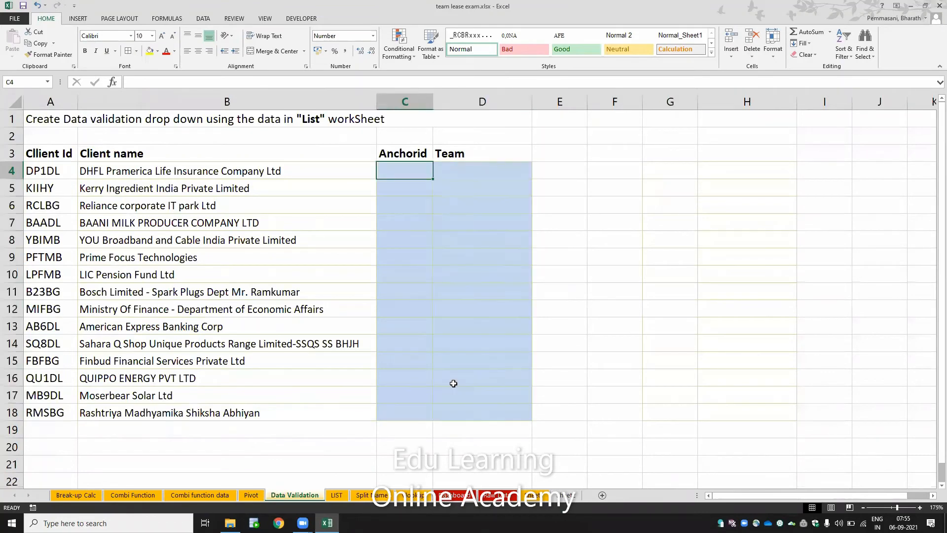
key("ctrl+Page_Up")
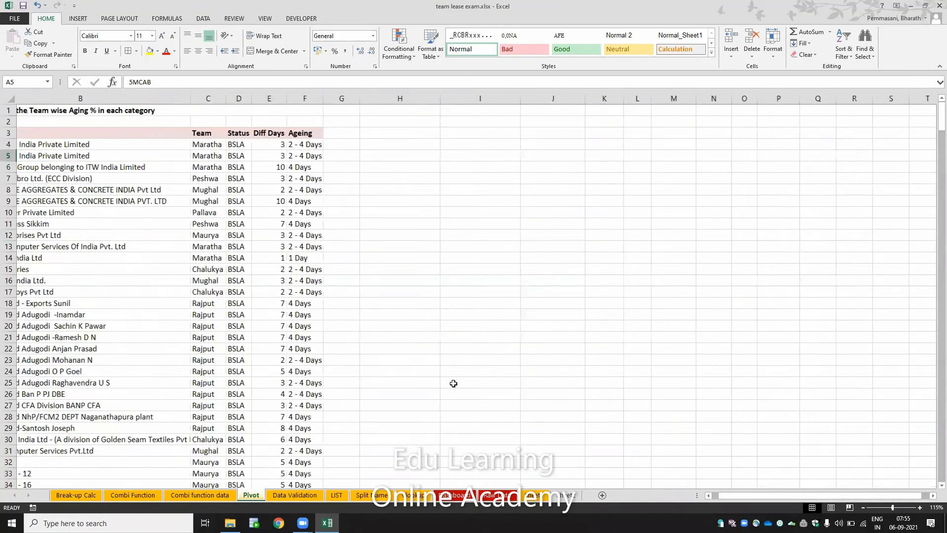
- Compare the team names on the LIST sheet with the empty Team cells on the Data Validation sheet
key("ctrl+Page_Down")
key("ctrl+Page_Down")
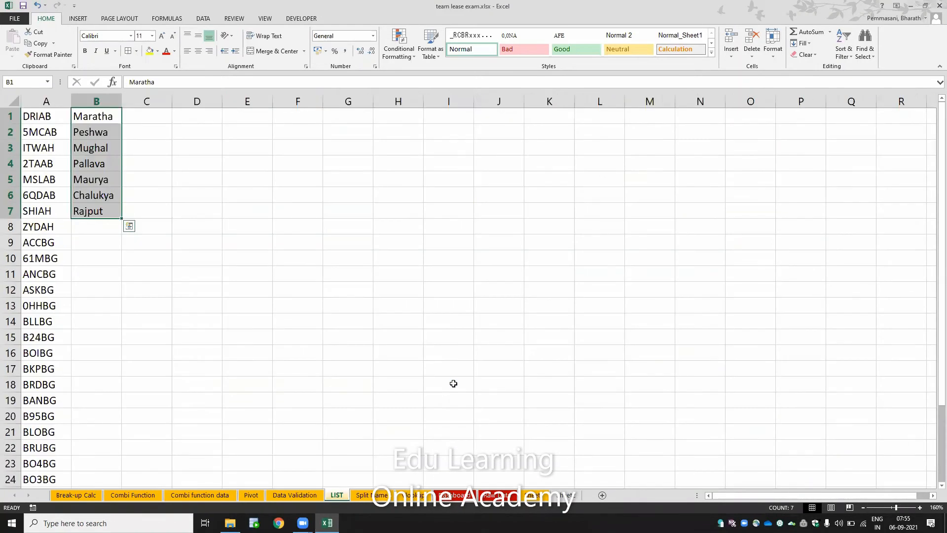
key("ctrl+Page_Up")
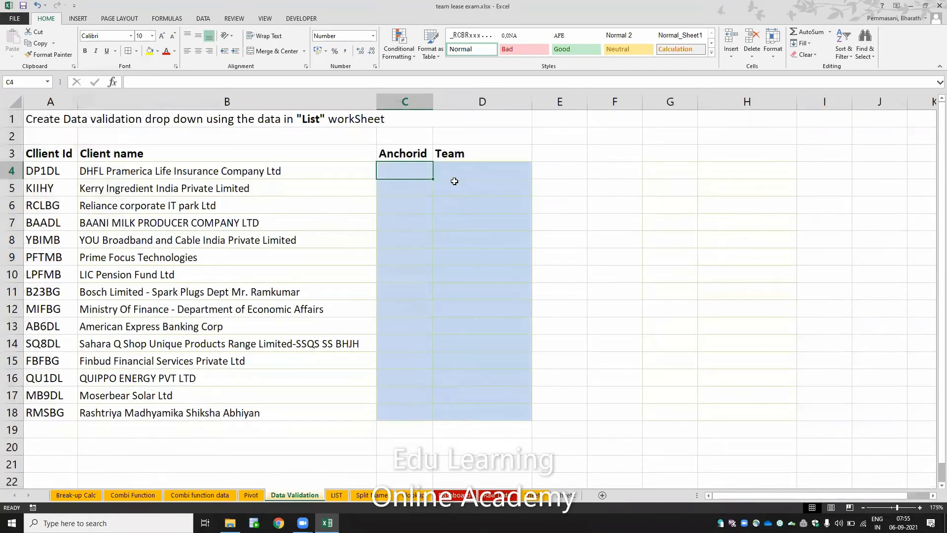
left_click_drag(454, 171, 472, 411)
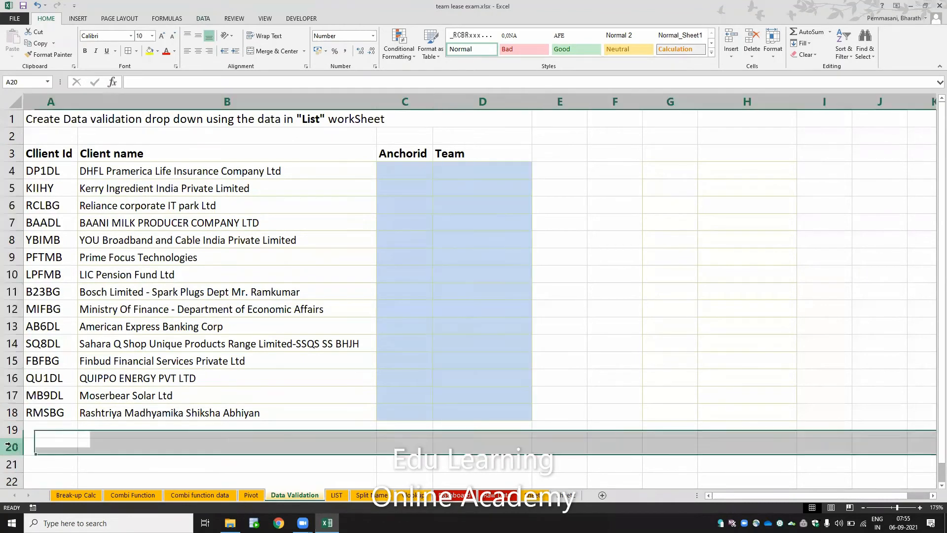
left_click(7, 447)
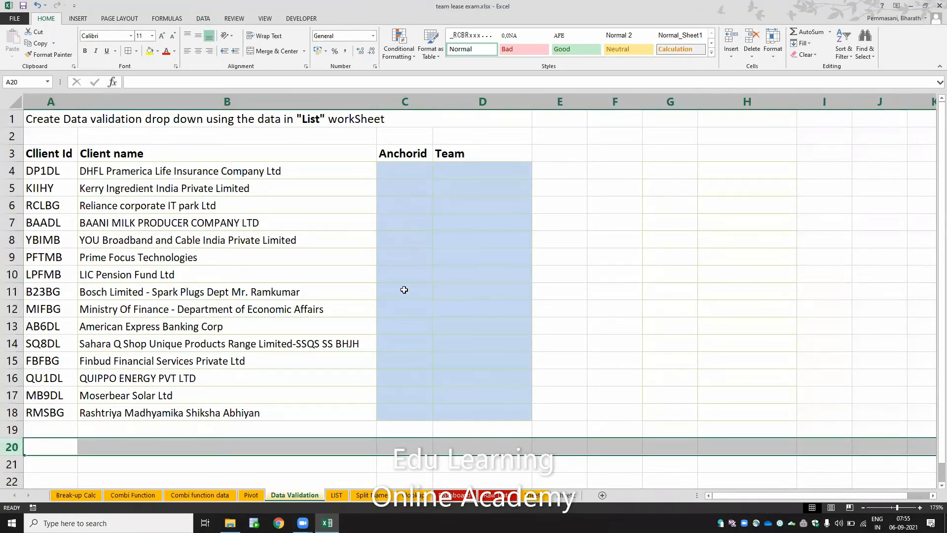
- Add a List data validation to Team cells D4:D18, using B1:B7 of the LIST sheet as the source
left_click_drag(477, 171, 469, 414)
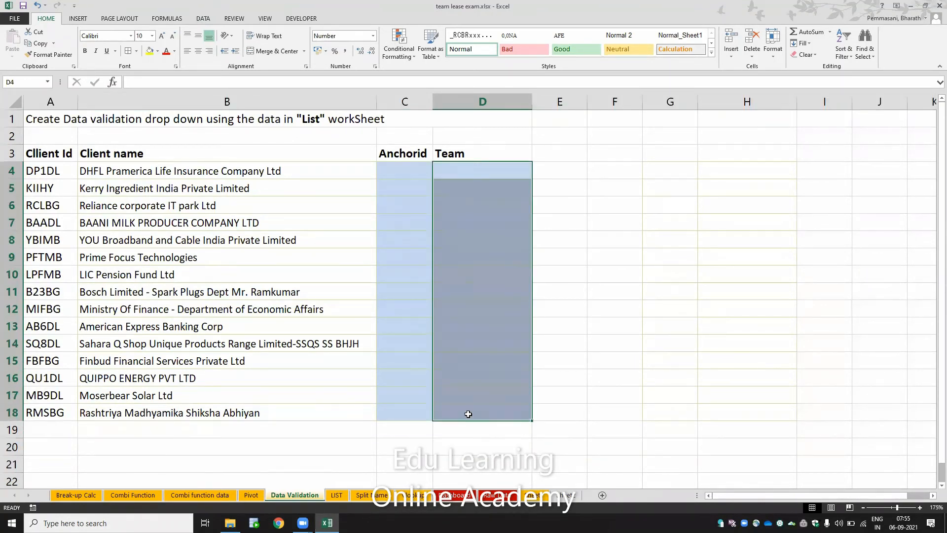
left_click(203, 19)
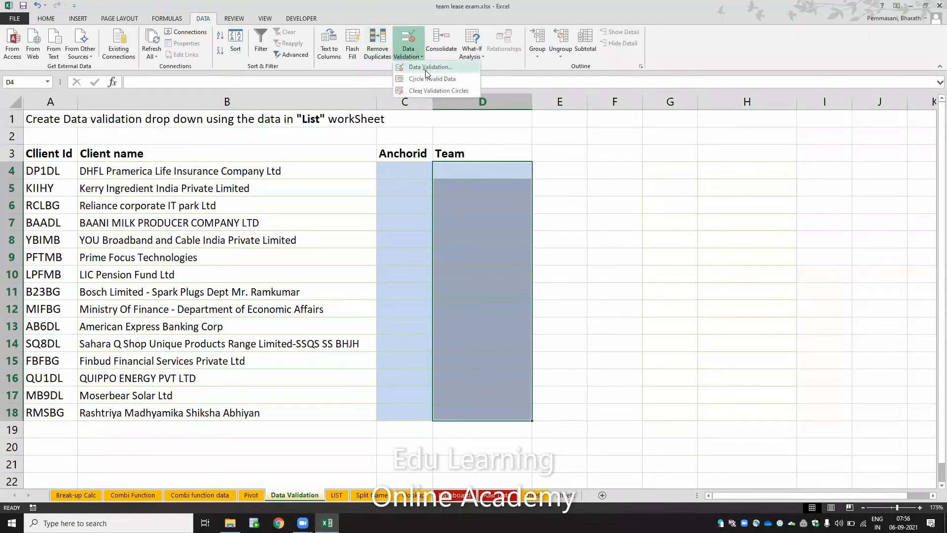
left_click(425, 70)
left_click(317, 254)
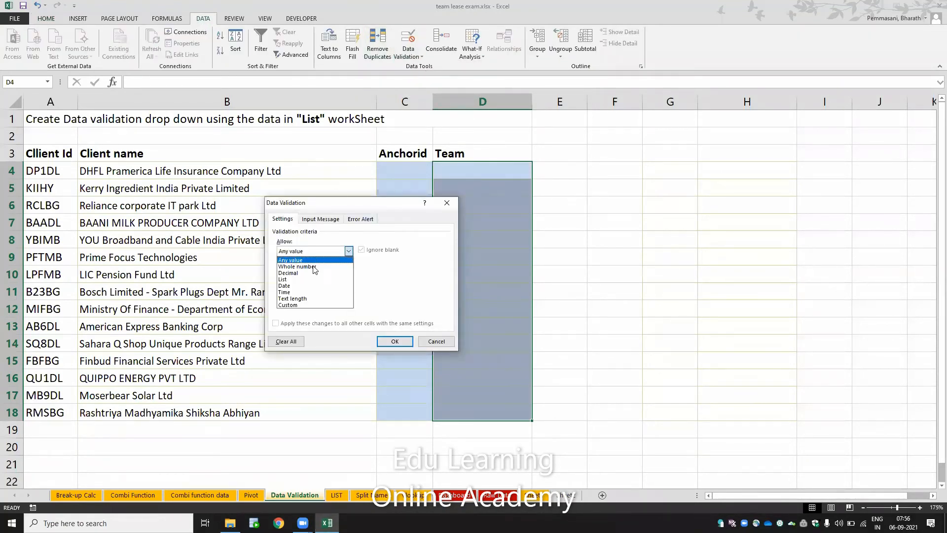
left_click(313, 277)
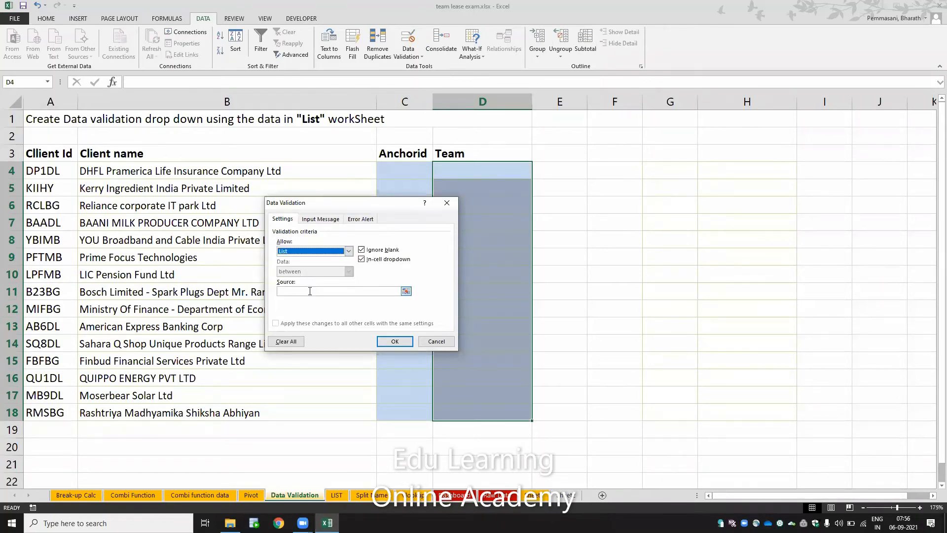
left_click(312, 291)
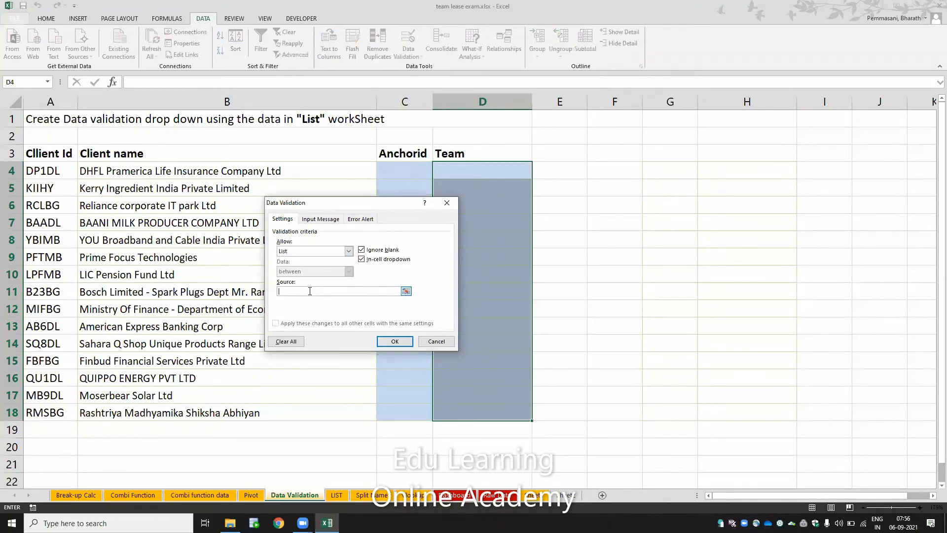
left_click(338, 496)
left_click_drag(105, 119, 110, 216)
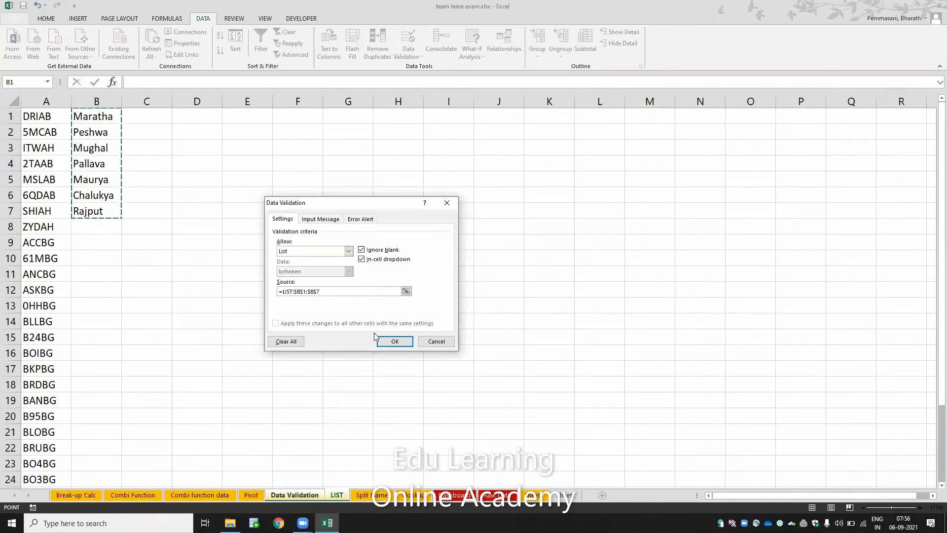
left_click(388, 342)
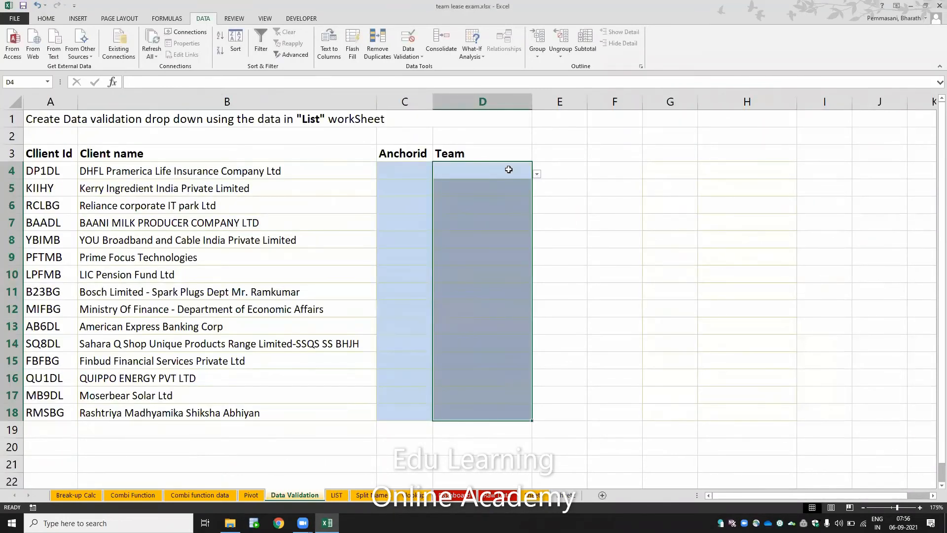
- Test the Team drop-downs by choosing Peshwa in D4, Chalukya in D8 and Maurya in D13
left_click(537, 177)
left_click(501, 195)
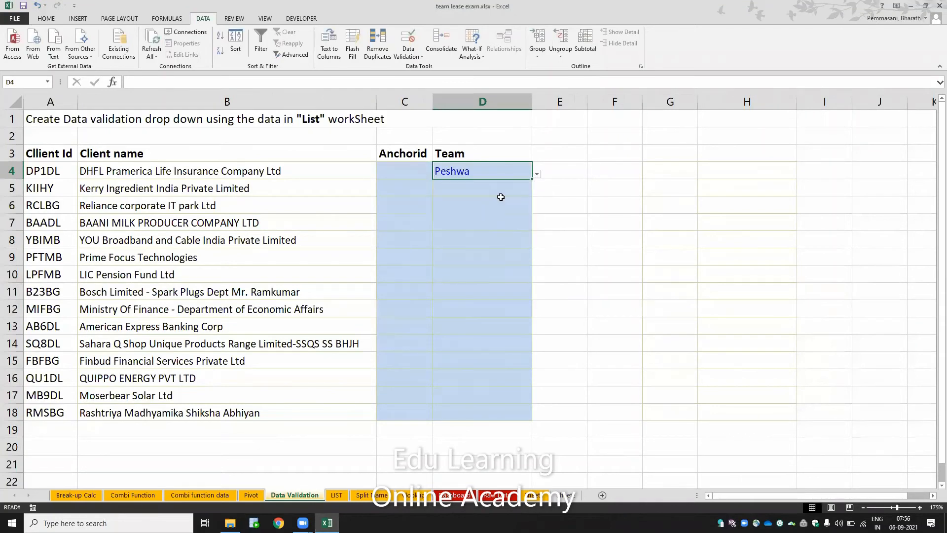
left_click(497, 236)
left_click(537, 244)
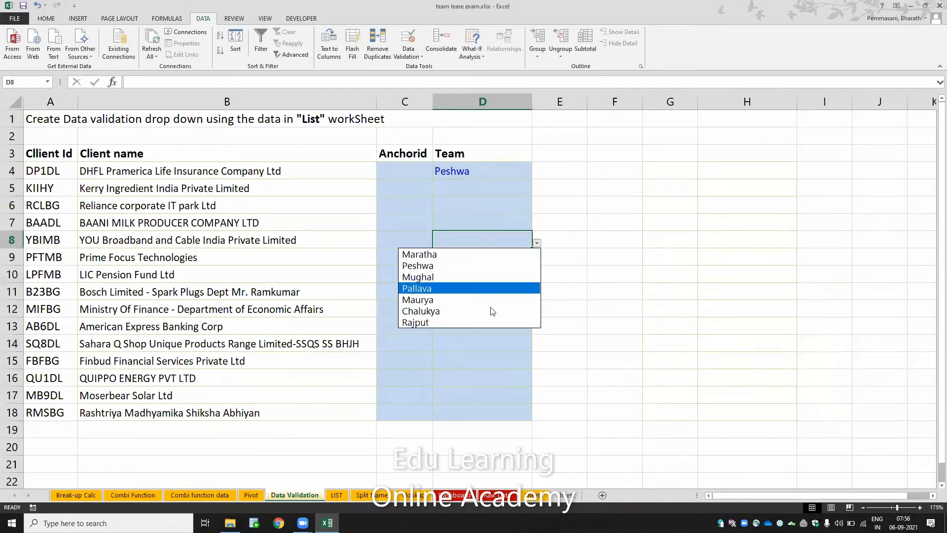
left_click(490, 309)
left_click(490, 328)
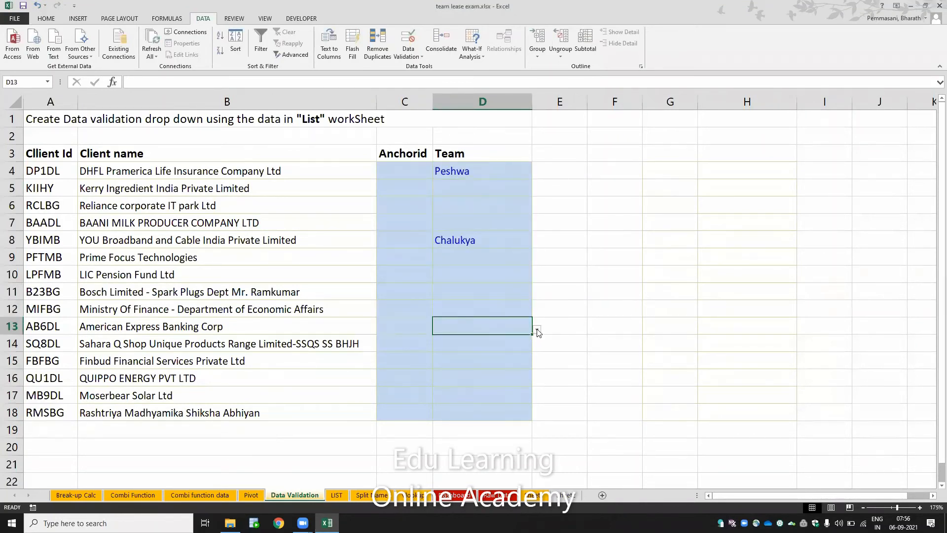
left_click(537, 329)
left_click(493, 386)
- Clear all data validation from Team cells D4:D18 and delete the team names entered there
left_click_drag(470, 170, 470, 411)
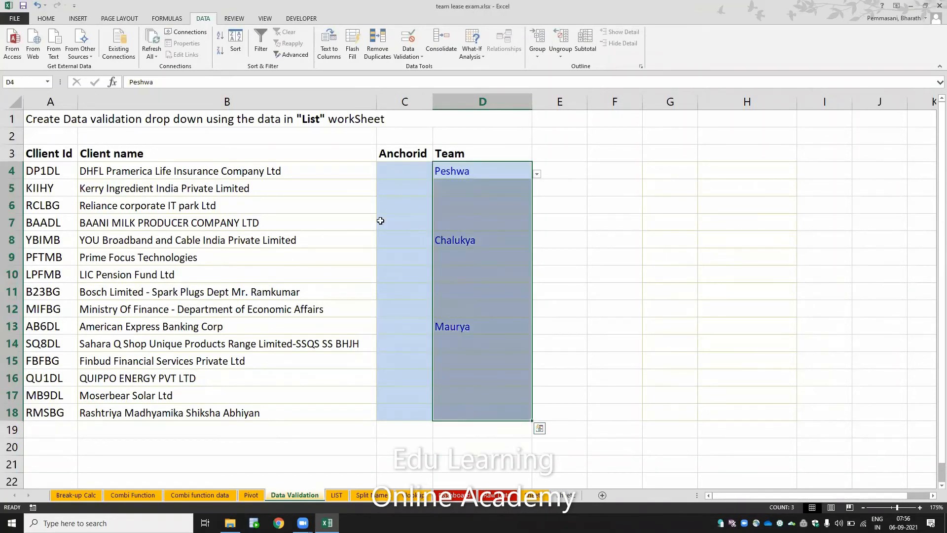
left_click(415, 55)
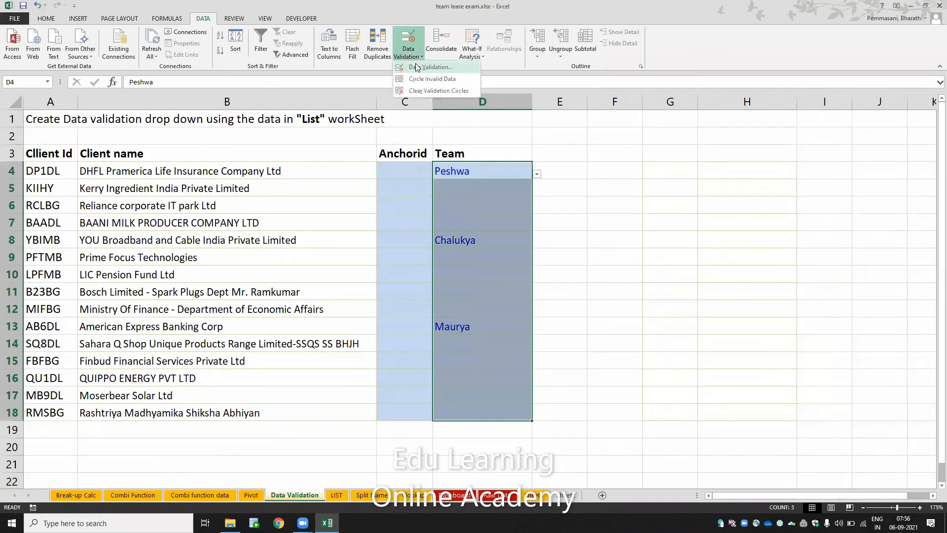
left_click(416, 67)
left_click(293, 342)
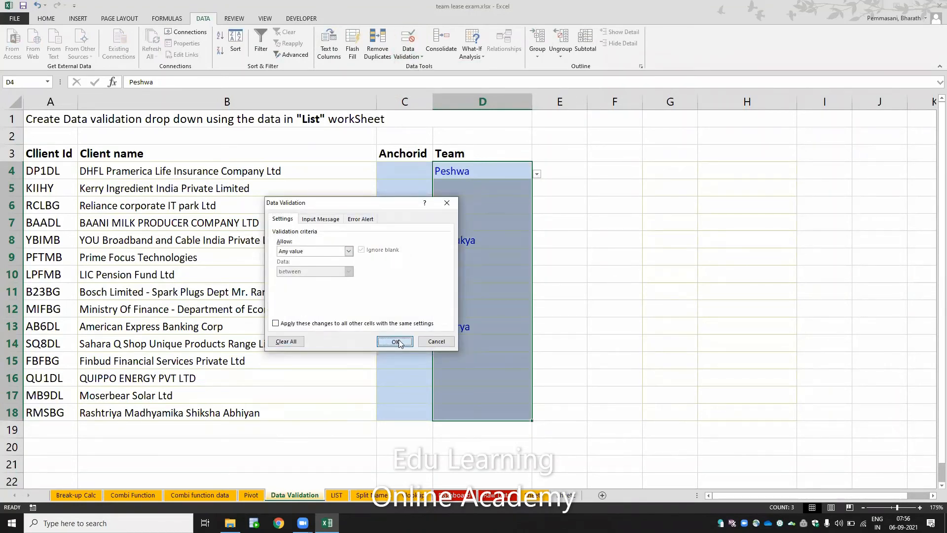
left_click(287, 342)
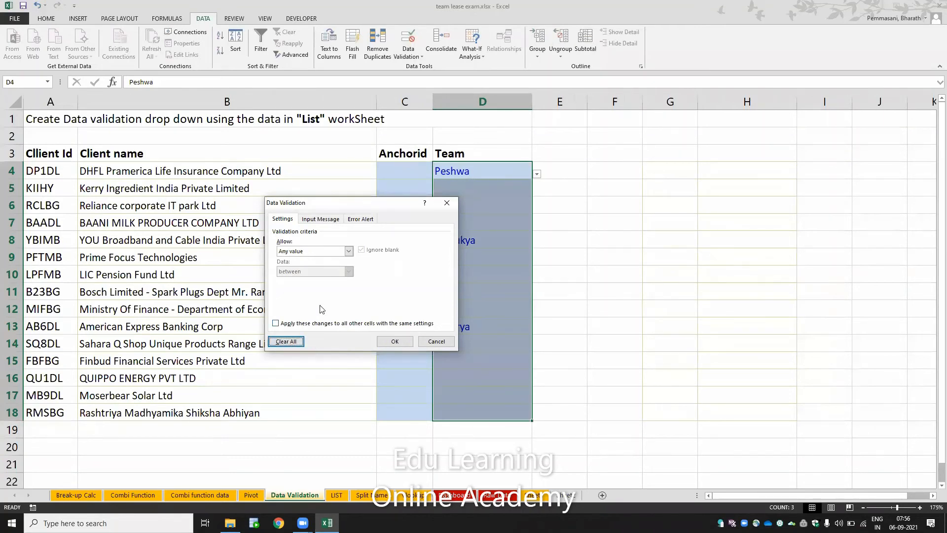
left_click(390, 340)
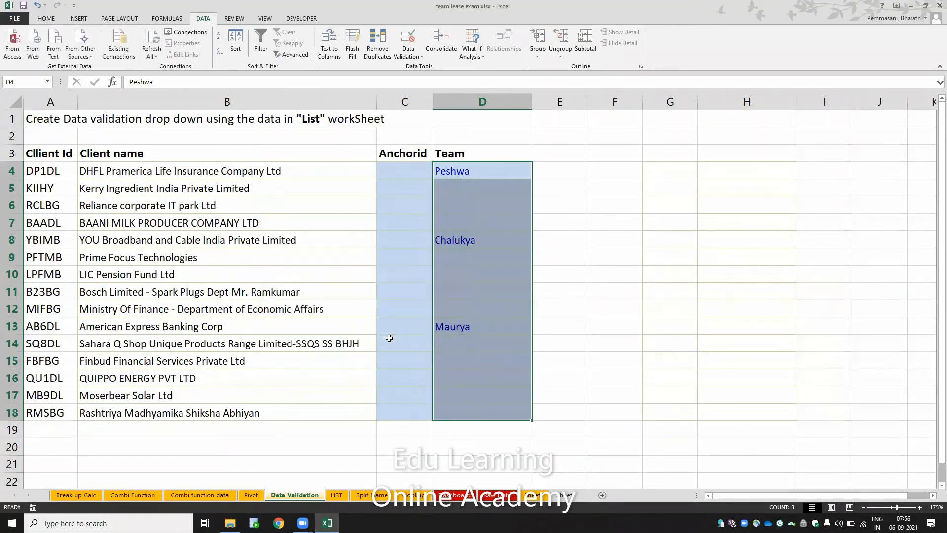
key("Delete")
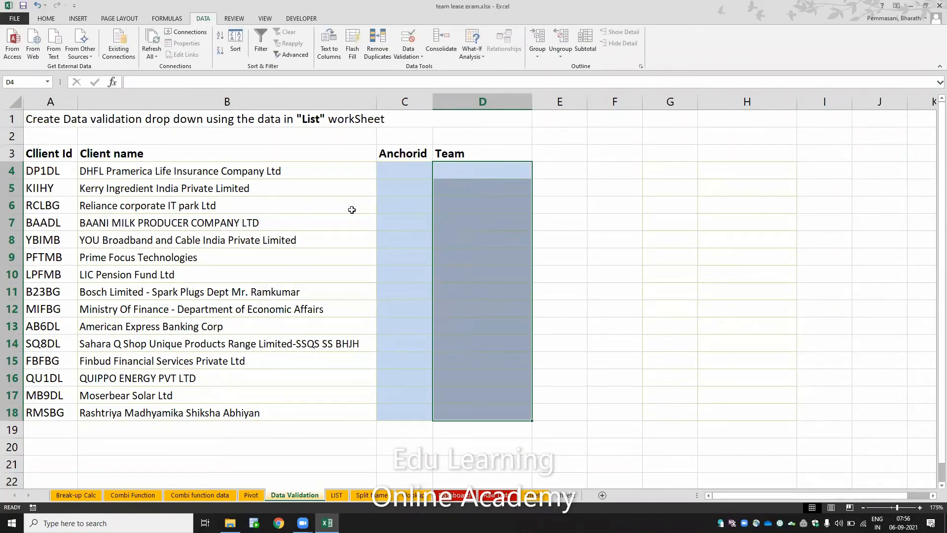
- Go by way of the LIST sheet to the Split Name sheet and read its task from cell A1
left_click(336, 495)
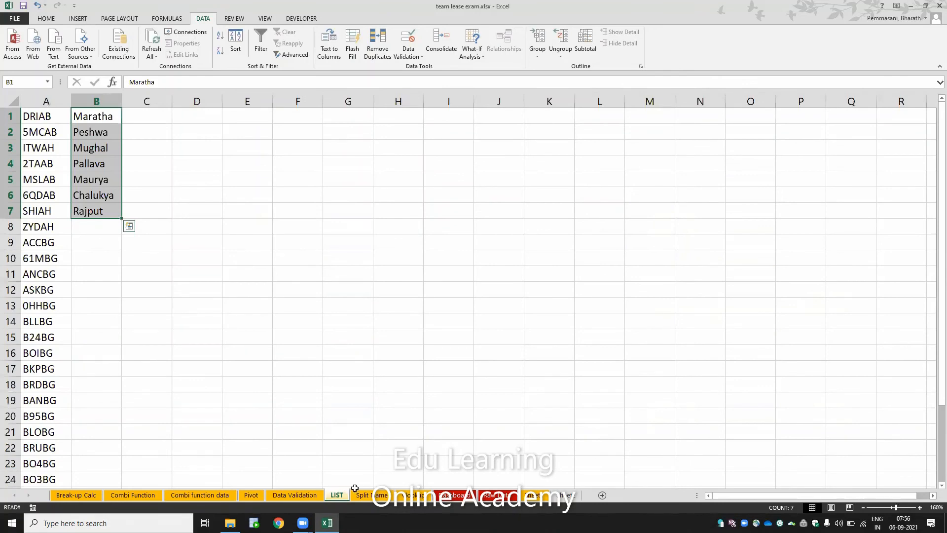
left_click(370, 496)
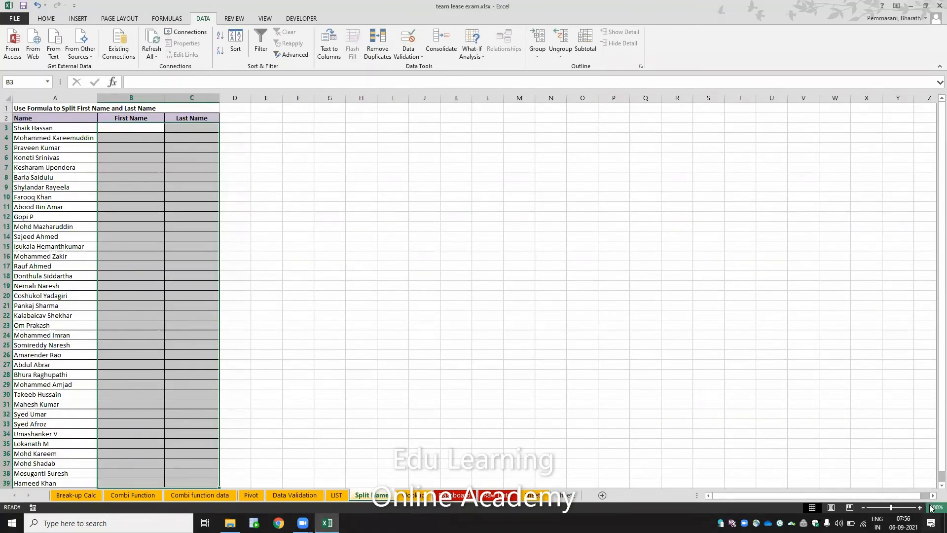
scroll(408, 415, "up", 2, "ctrl")
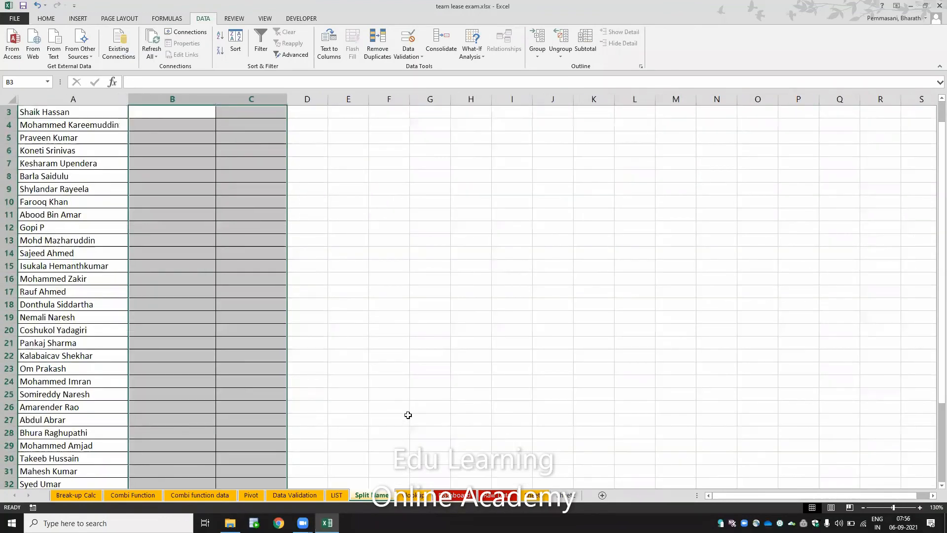
left_click(190, 349)
key("ctrl+Home")
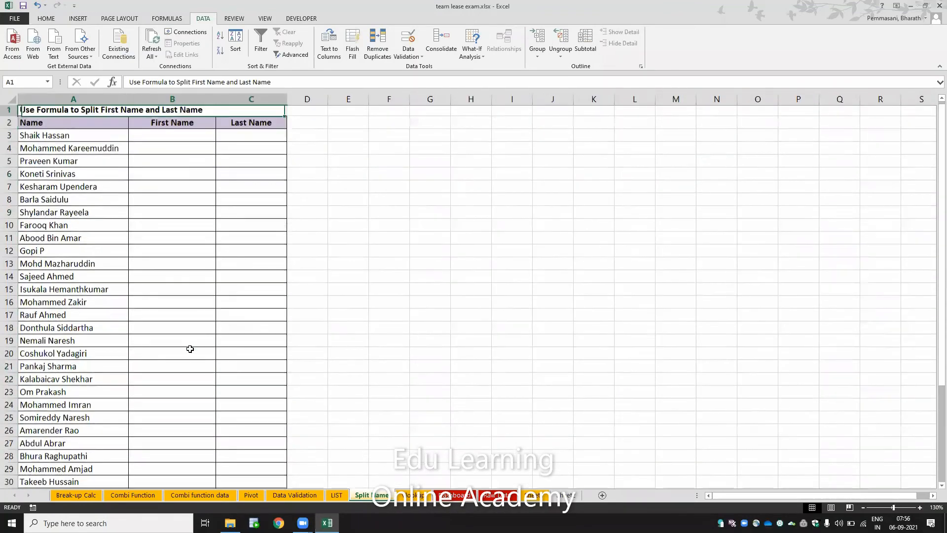
- Copy all full names from A3:A39 into the First Name column starting at B3
key("Down")
key("Down")
key("ctrl+shift+Down")
key("ctrl+c")
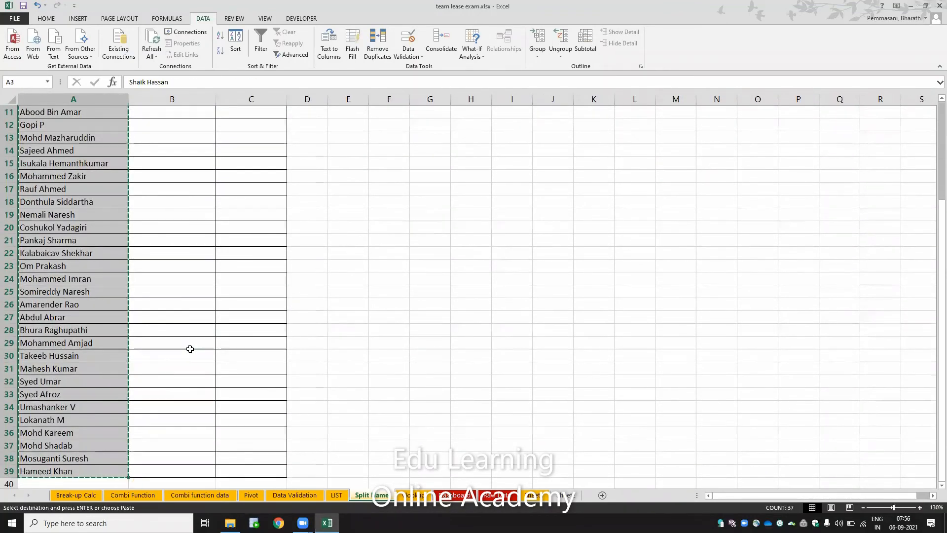
key("ctrl+Home")
key("Down")
key("Down")
key("Right")
key("ctrl+v")
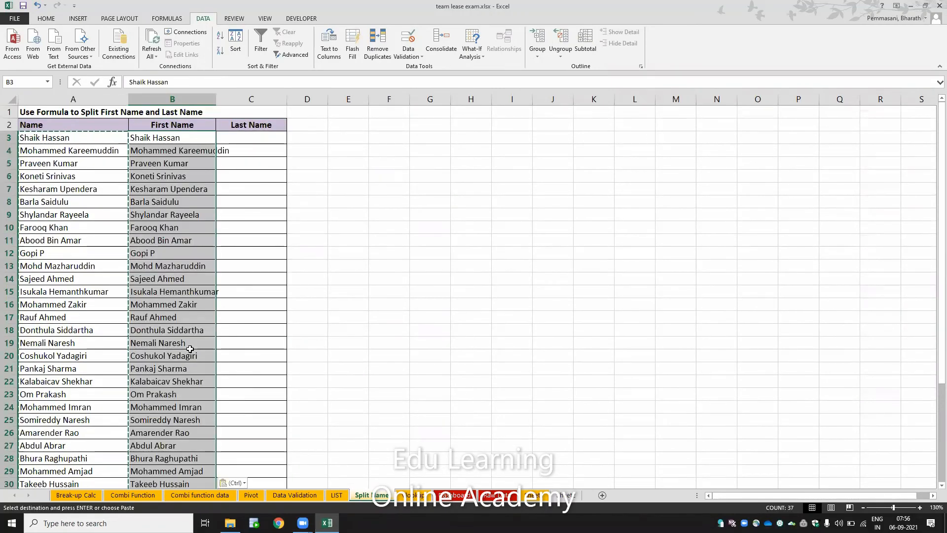
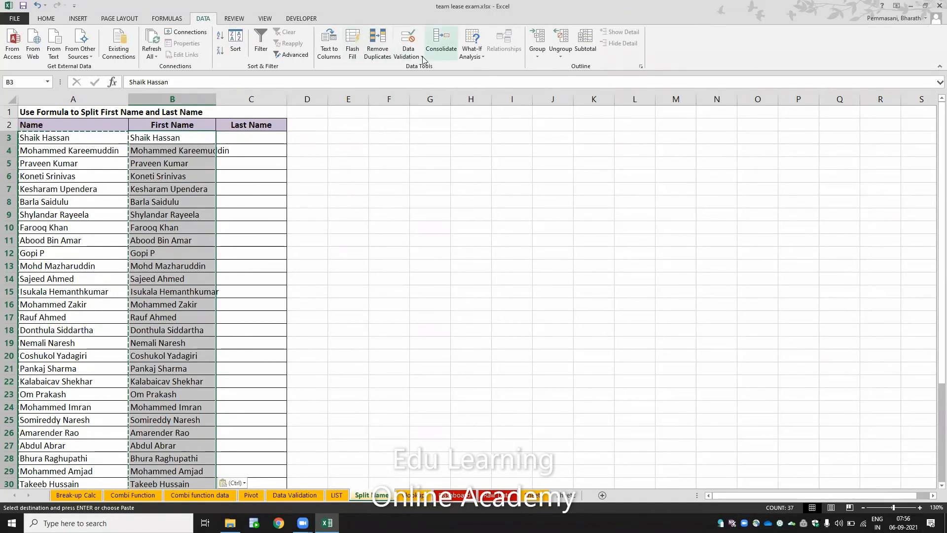
- Split the copied names into separate columns with Text to Columns, delimited by spaces, replacing the existing data
left_click(330, 44)
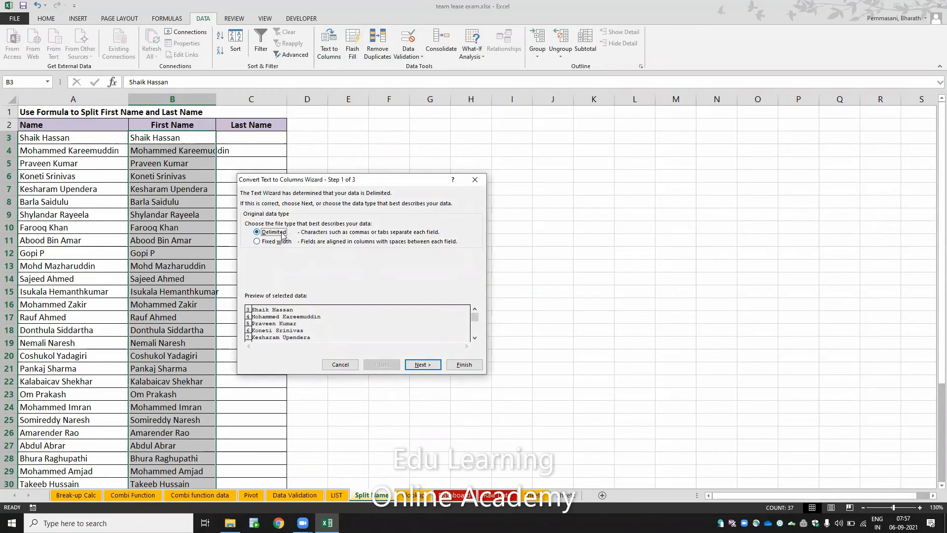
left_click(420, 365)
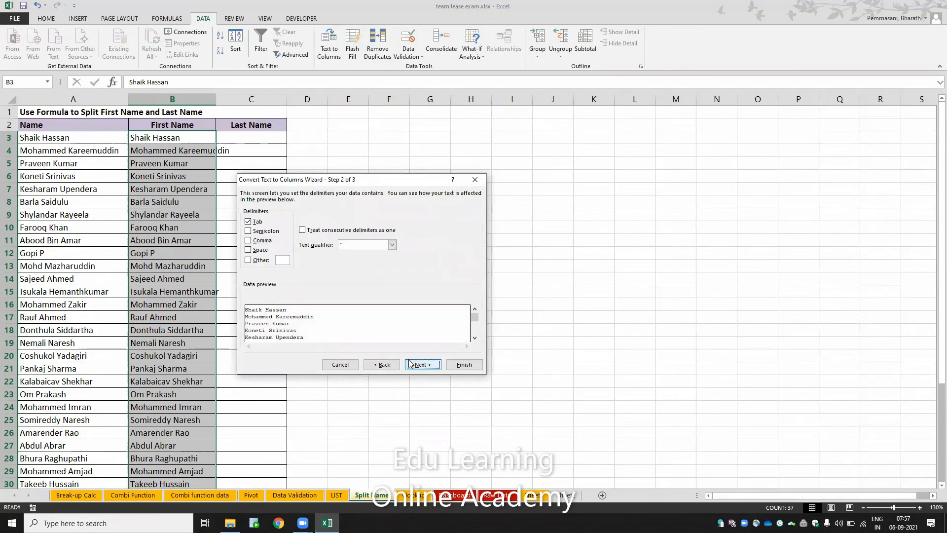
left_click(249, 250)
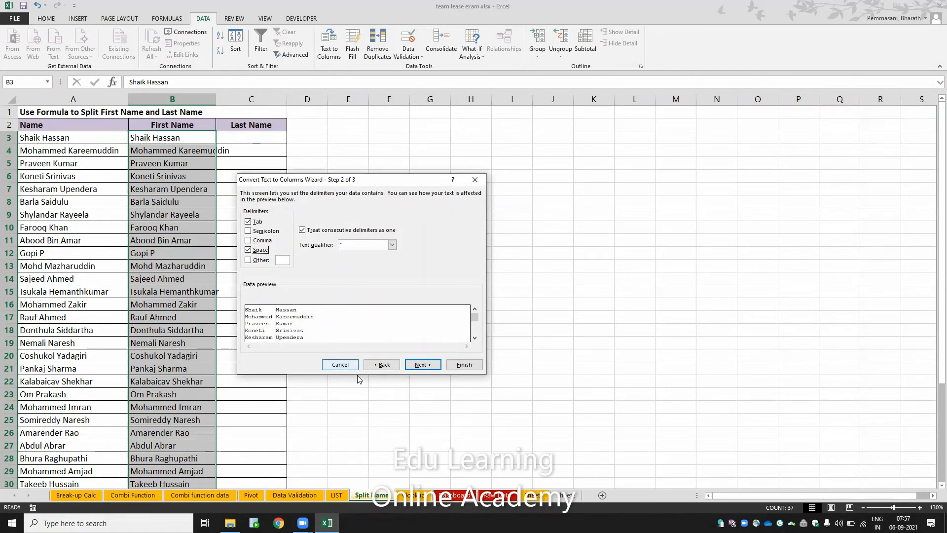
left_click(422, 365)
left_click(469, 365)
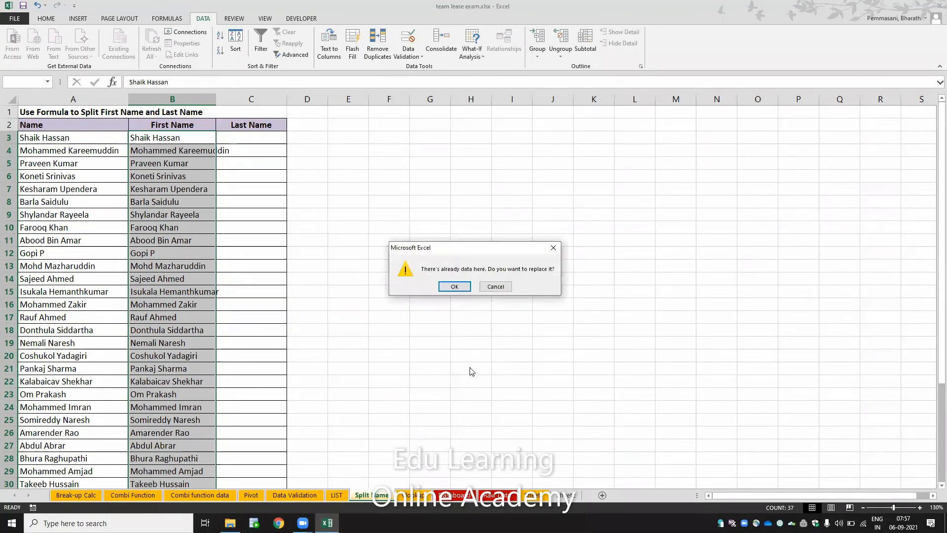
left_click(454, 286)
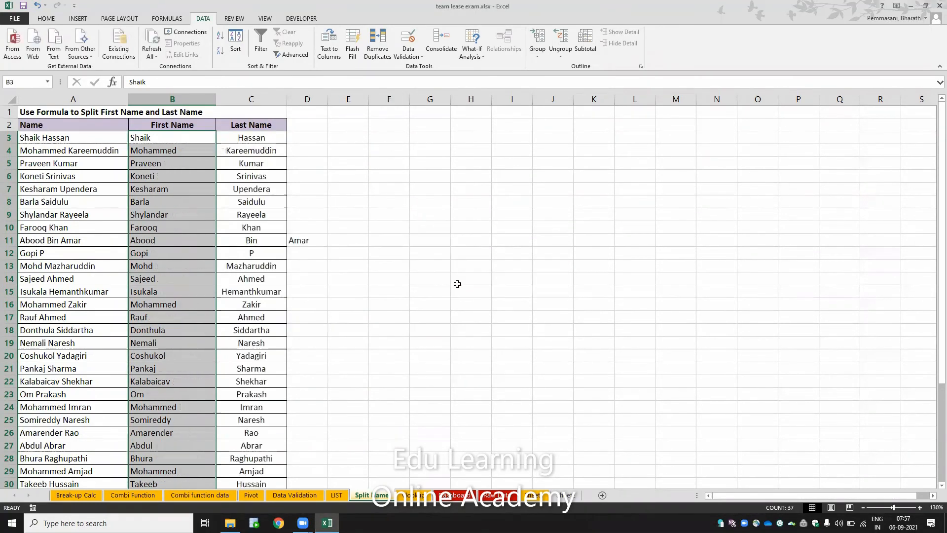
- Review the split first and last names in B3:C19 and undo both the split and the pasted names
left_click(245, 262)
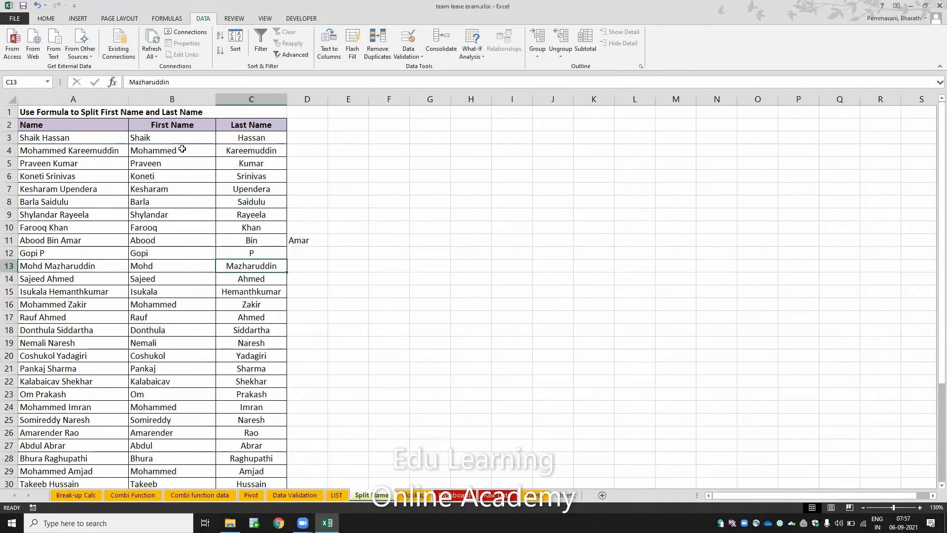
left_click_drag(182, 137, 258, 338)
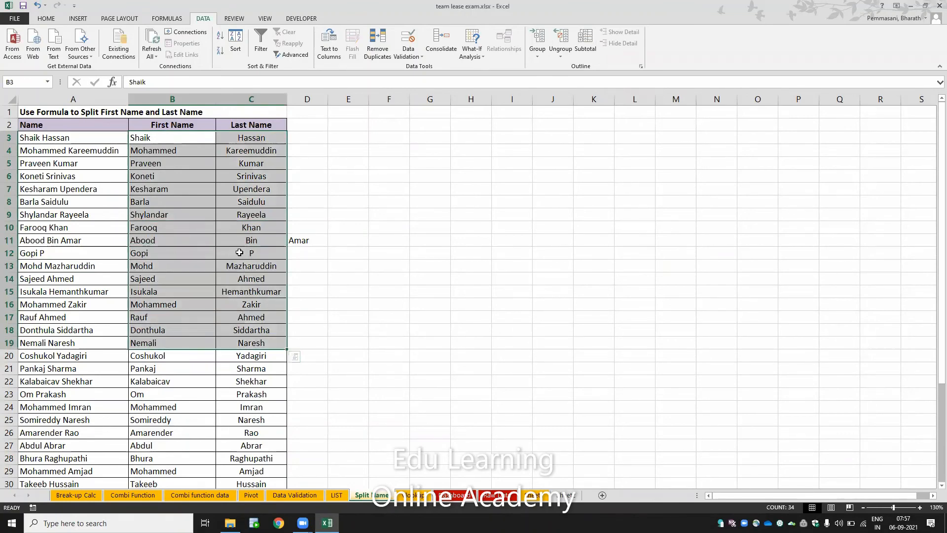
key("ctrl+z")
key("ctrl+z")
key("ctrl+z")
key("ctrl+z")
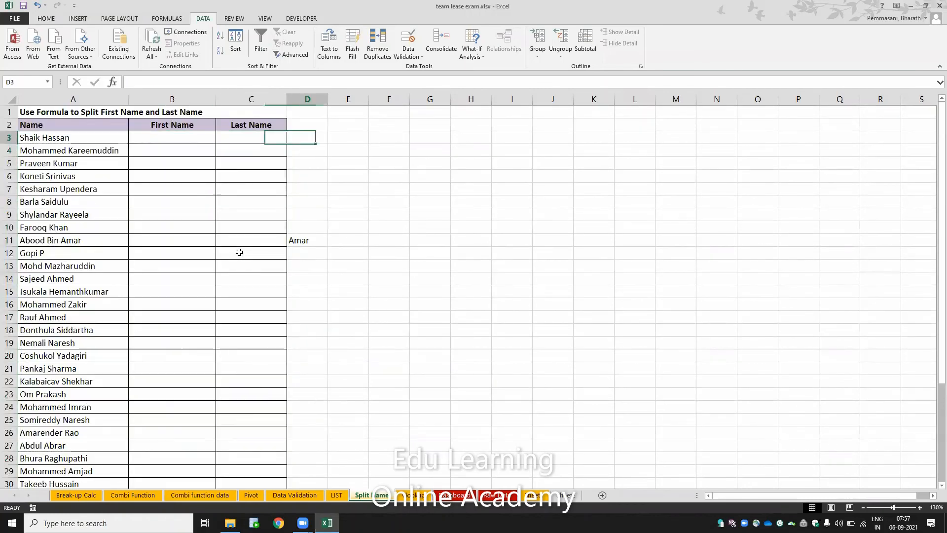
- Clear the contents of the whole column D on the Split Name sheet
key("ctrl+shift+Down")
key("ctrl+space")
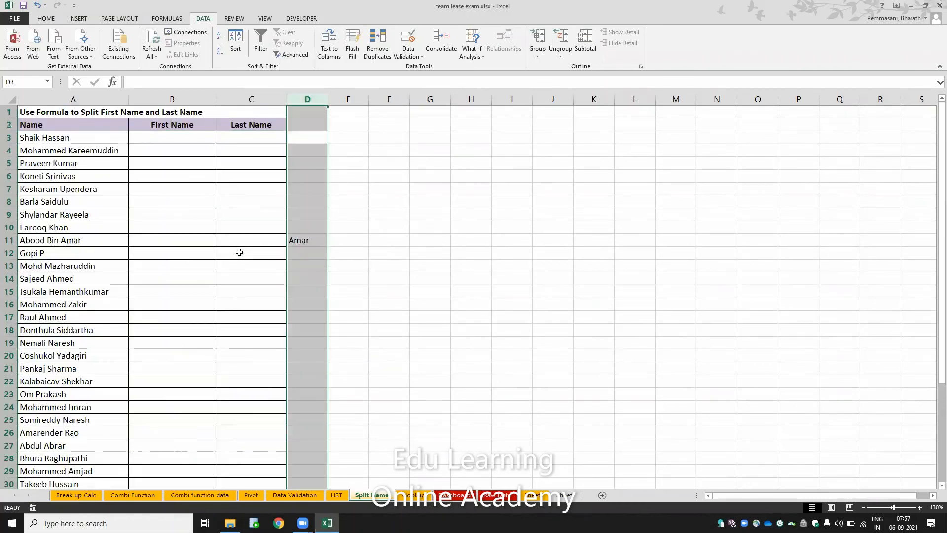
key("Delete")
key("ctrl+Left")
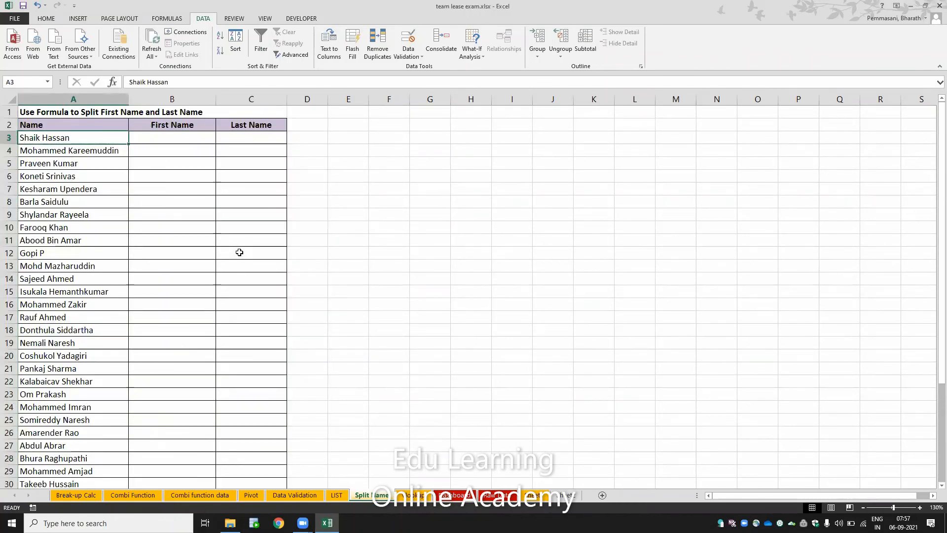
- Go to the sheet with the VLOOKUP task and examine its instruction, the client ids in column A and the lookup table in columns G:H
key("ctrl+Page_Down")
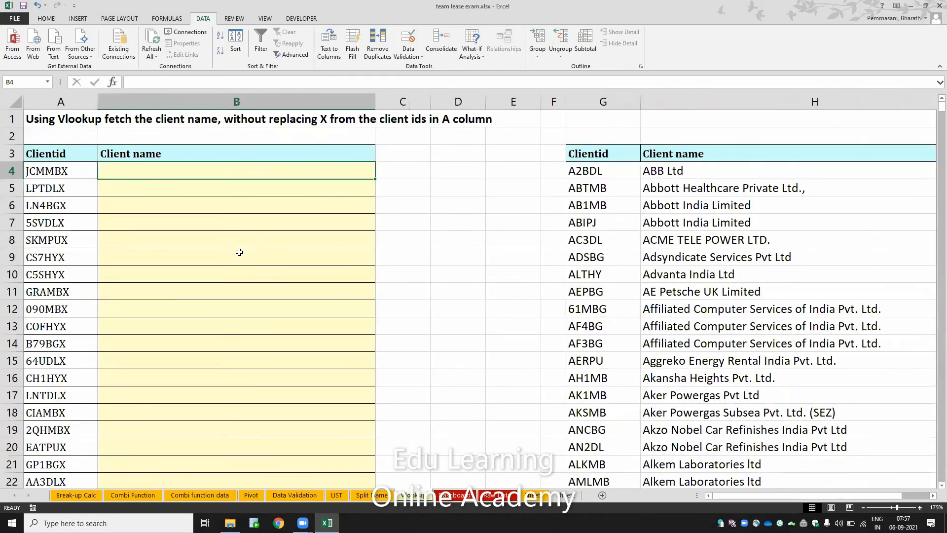
key("Left")
key("Right")
left_click(864, 508)
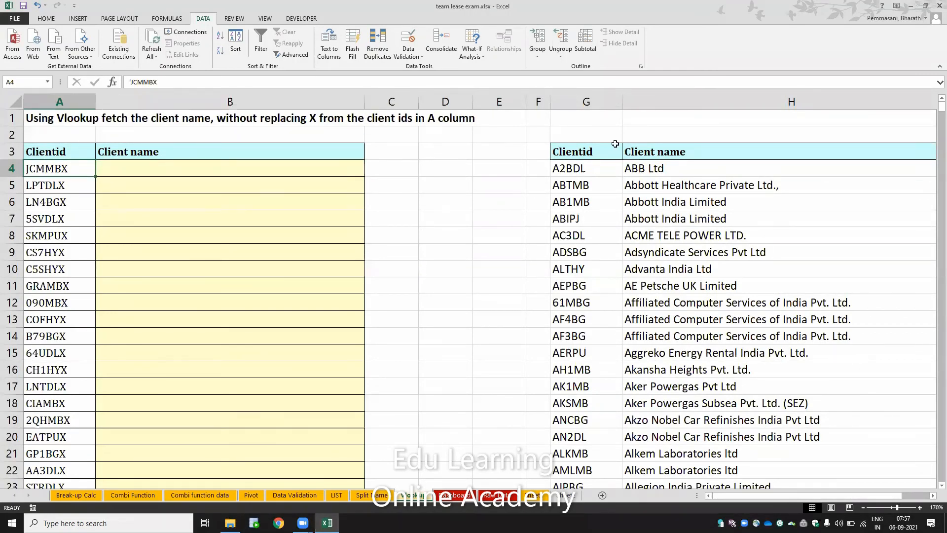
left_click(601, 108)
left_click_drag(601, 108, 697, 119)
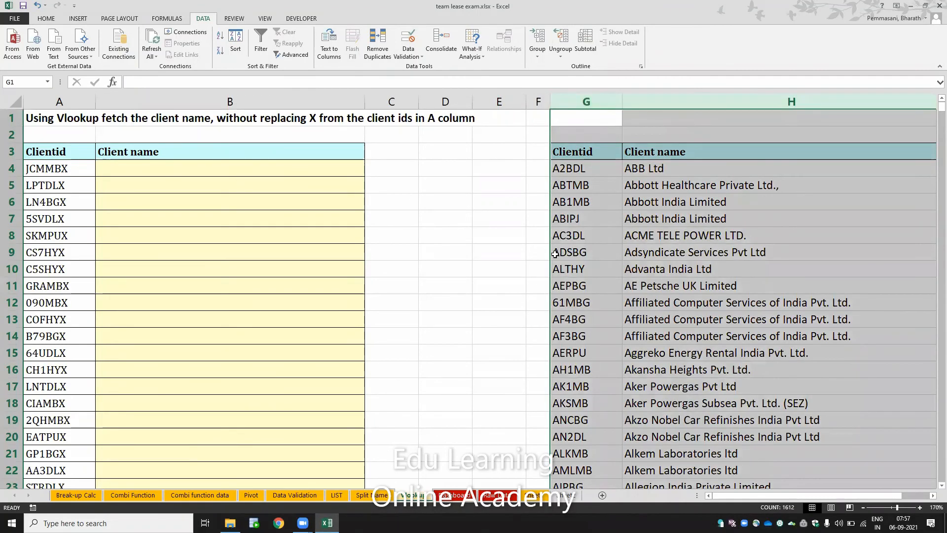
left_click(44, 168)
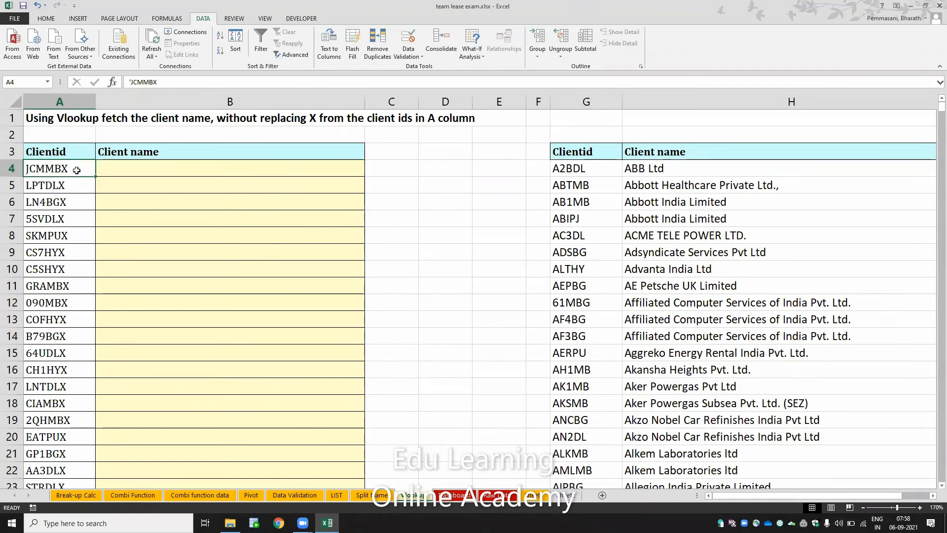
- Enter =VLOOKUP(A4,G:H,2,0) in B4 to look up the first client name with an exact match
left_click(145, 168)
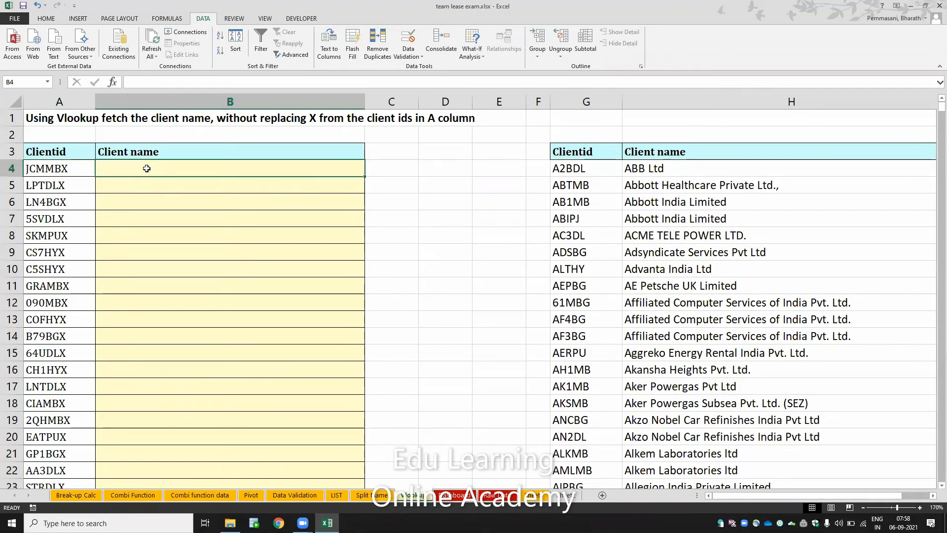
type("=vlo")
key("Tab")
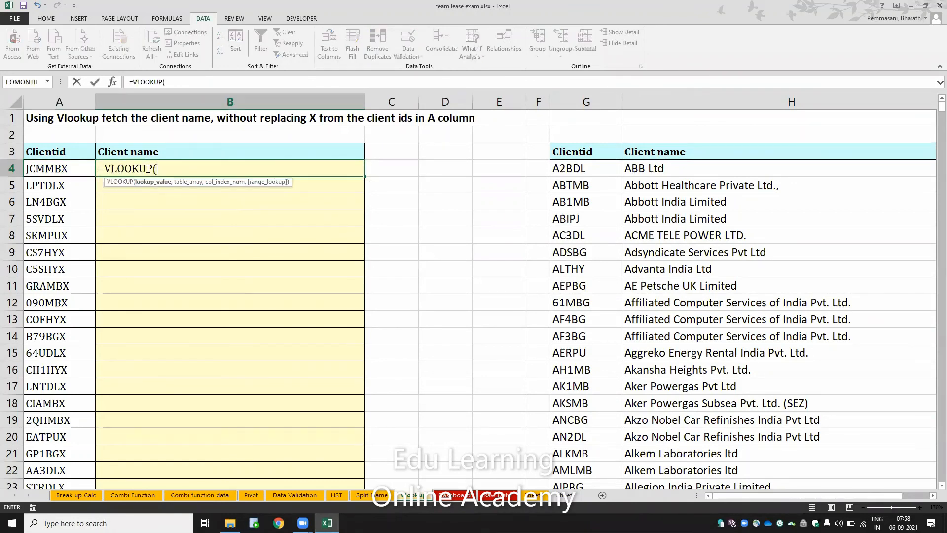
left_click(47, 170)
type(",")
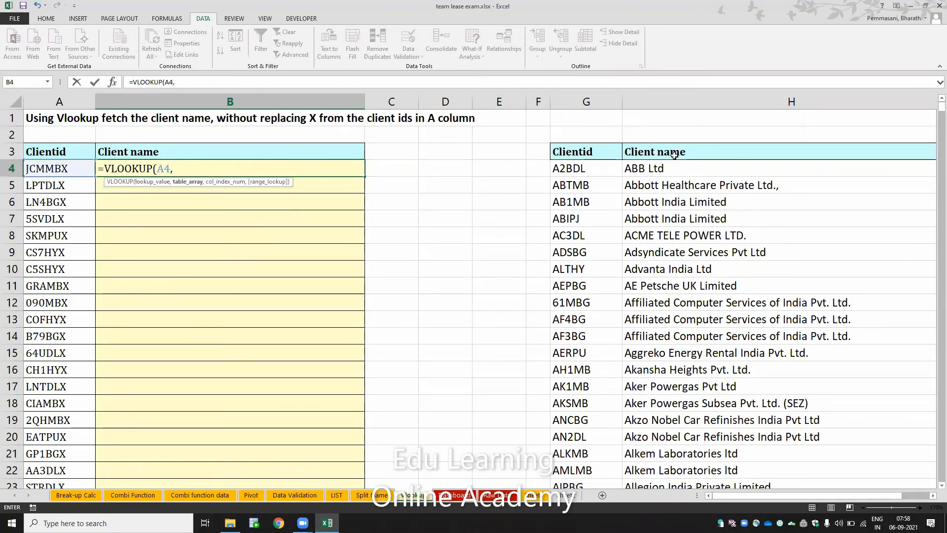
left_click_drag(592, 96, 684, 100)
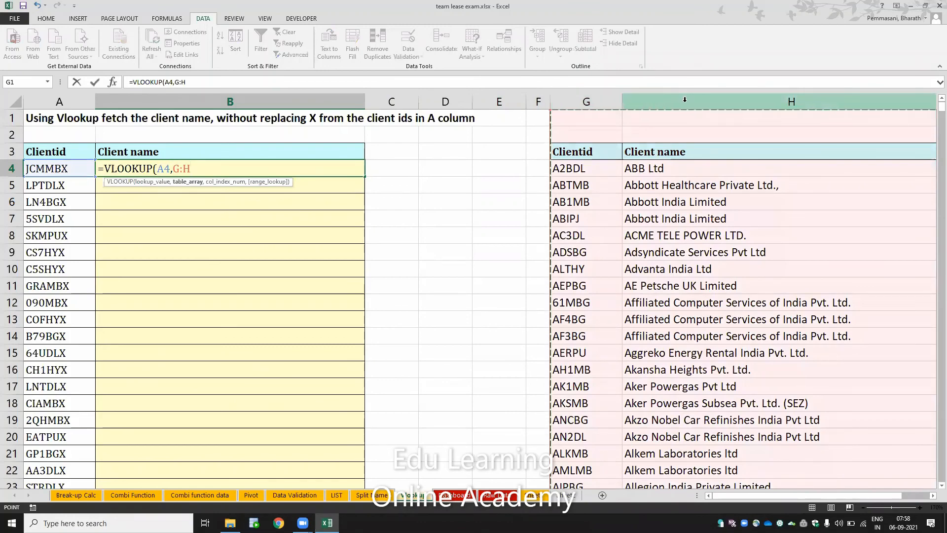
type(",2,")
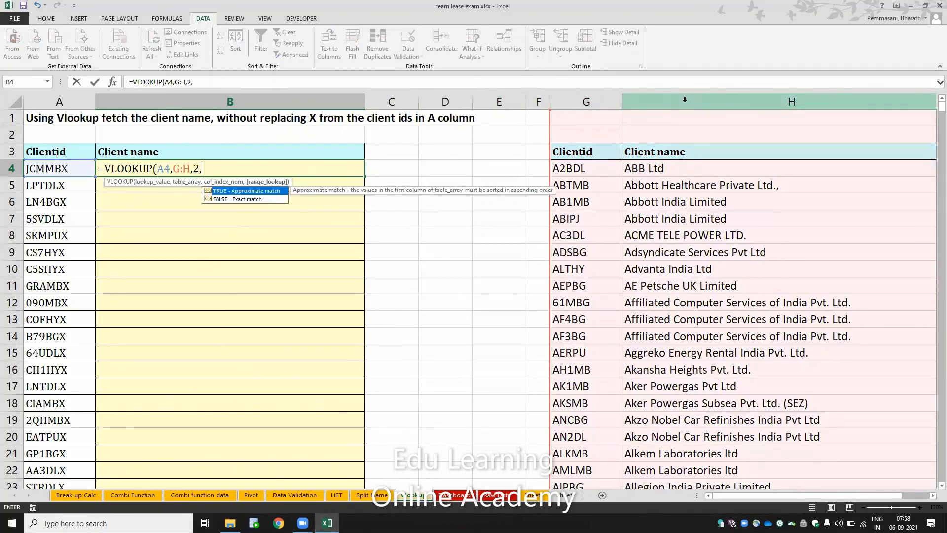
type("0)")
key("Return")
key("Up")
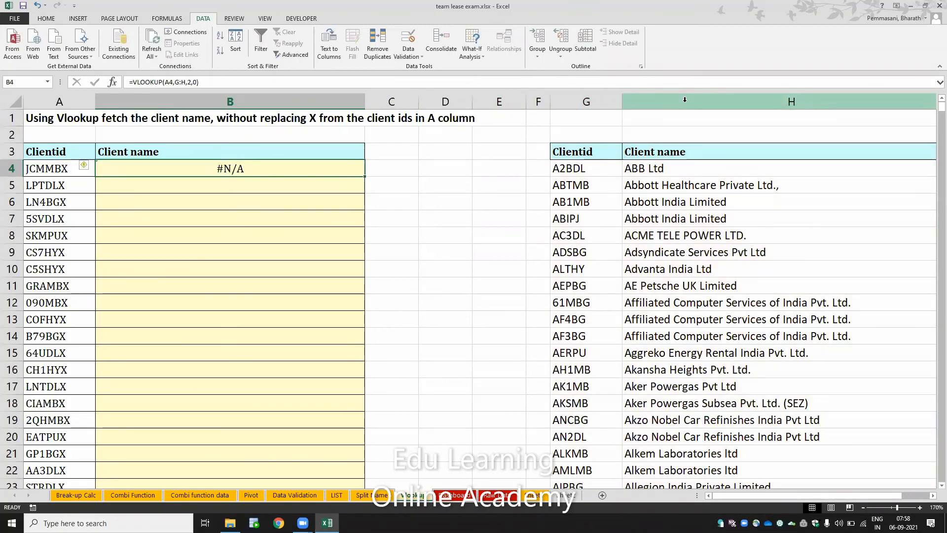
- Test the lookup by removing the trailing X from the client id in A4, and put the X back
key("F2")
key("Escape")
key("Left")
key("F2")
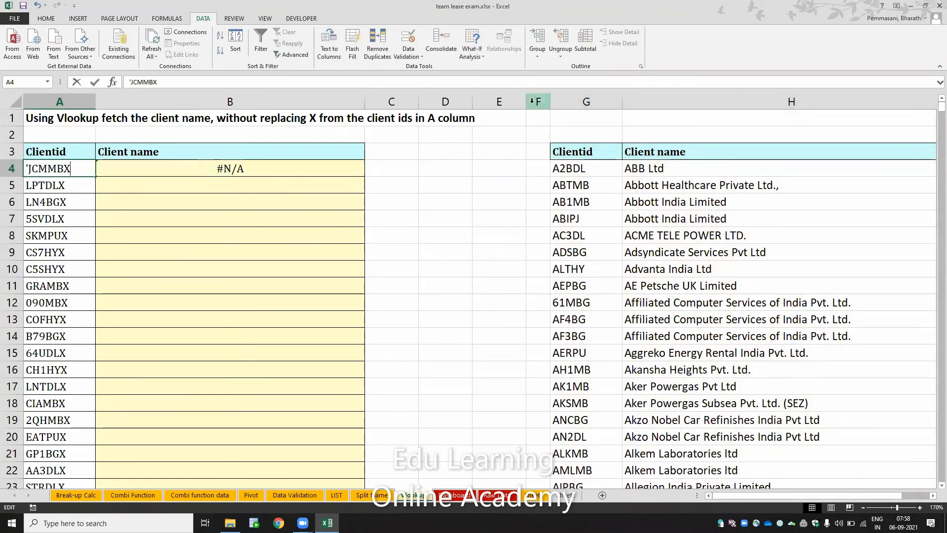
key("BackSpace")
key("Return")
key("Up")
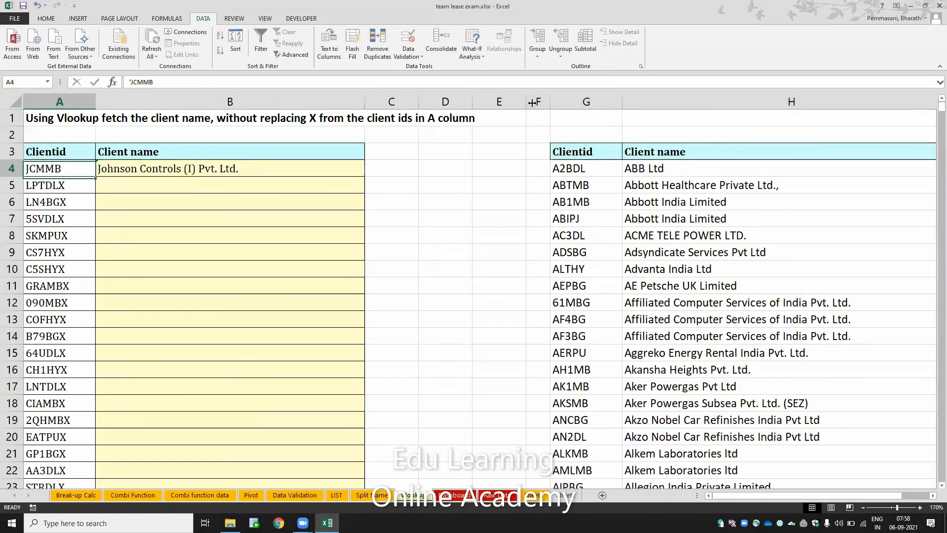
key("F2")
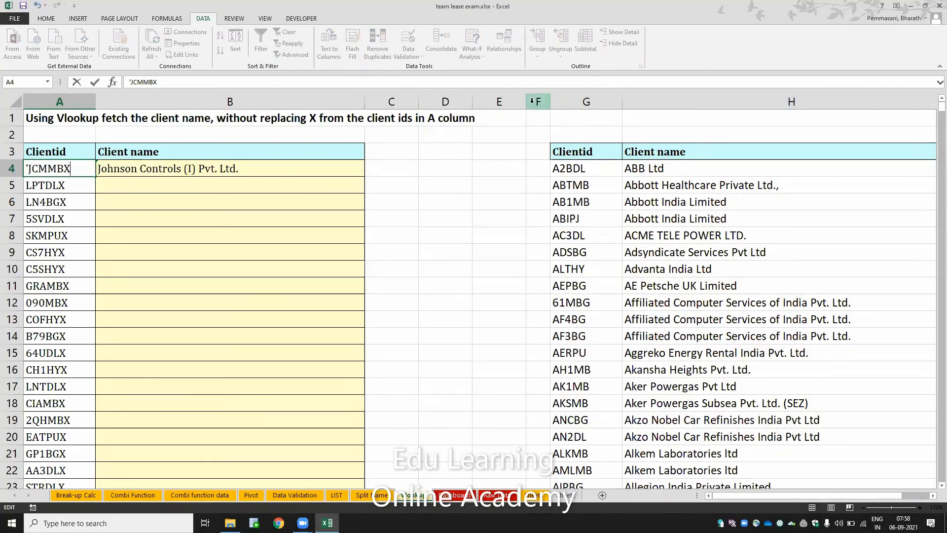
type("X")
key("Return")
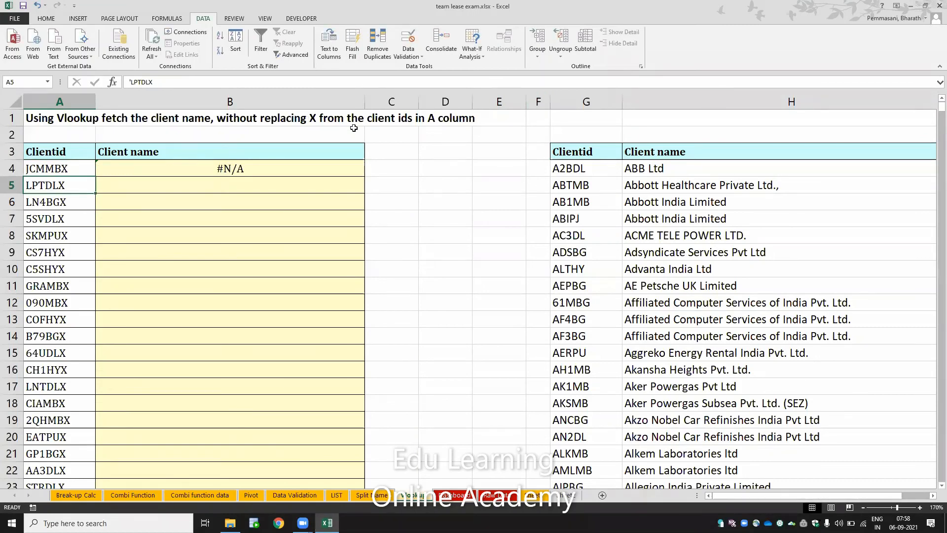
- Replace the lookup value in B4's formula with LEFT(A4,6), giving =VLOOKUP(LEFT(A4,6),G:H,2,0)
left_click(250, 164)
key("F2")
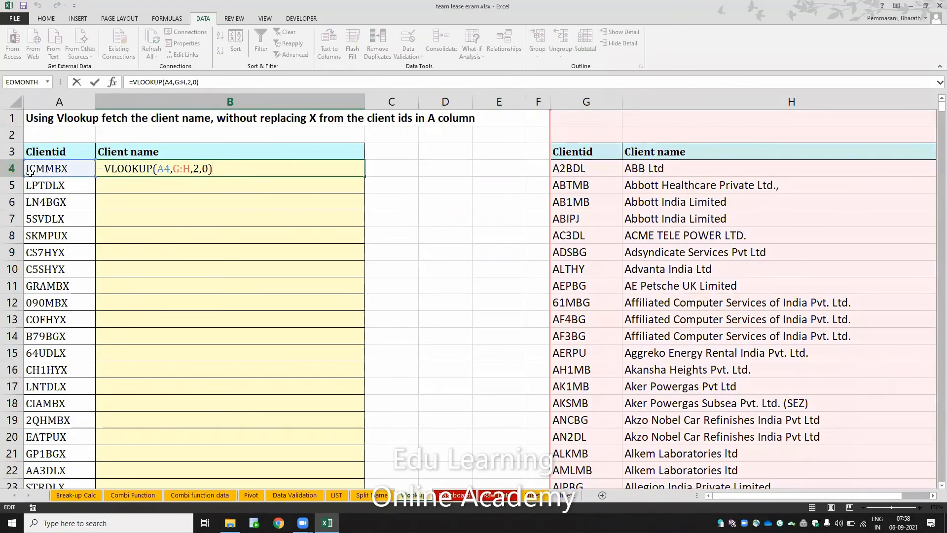
left_click(159, 169)
double_click(157, 168)
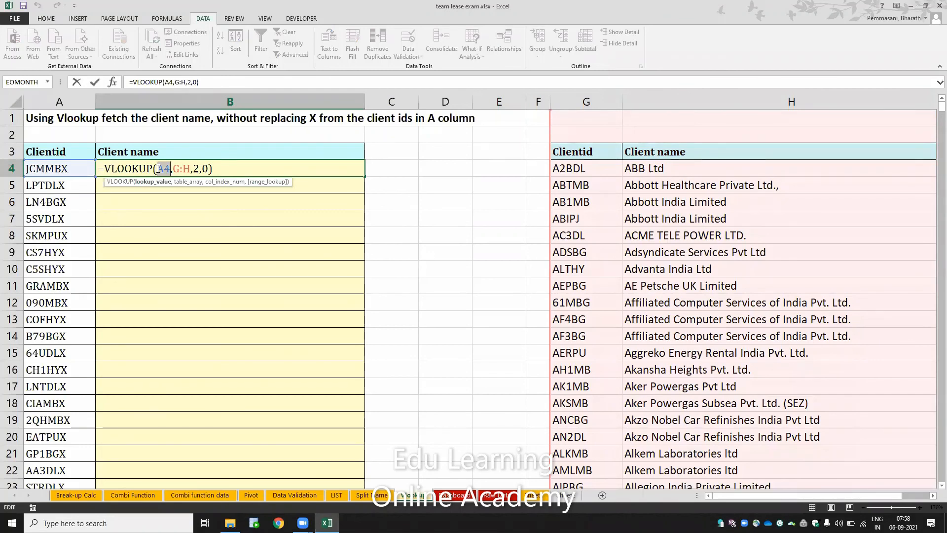
key("BackSpace")
type("LEFT(")
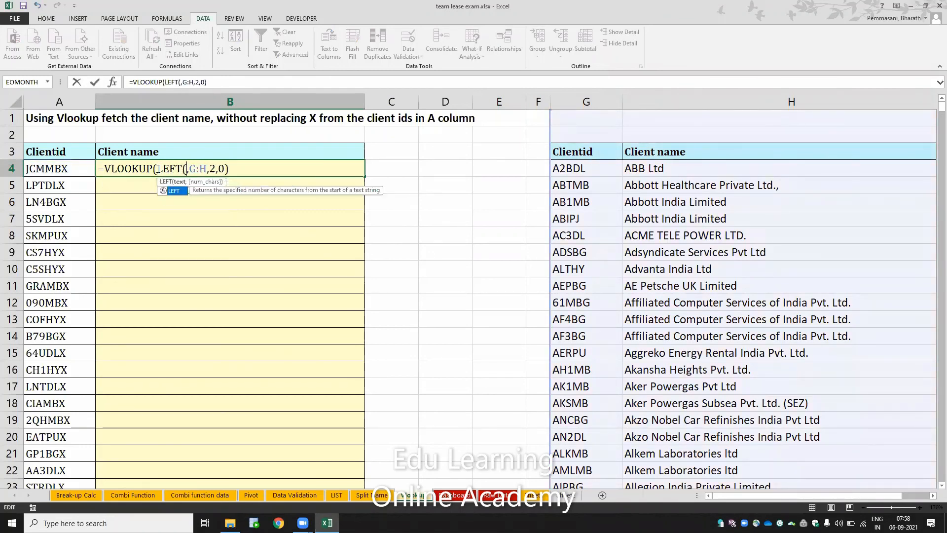
left_click(76, 166)
type(",6")
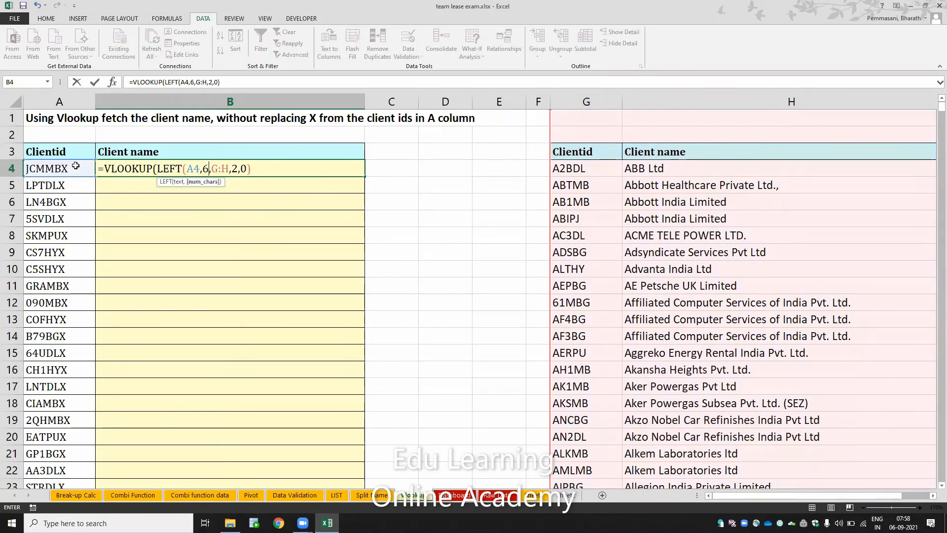
type(")")
key("Return")
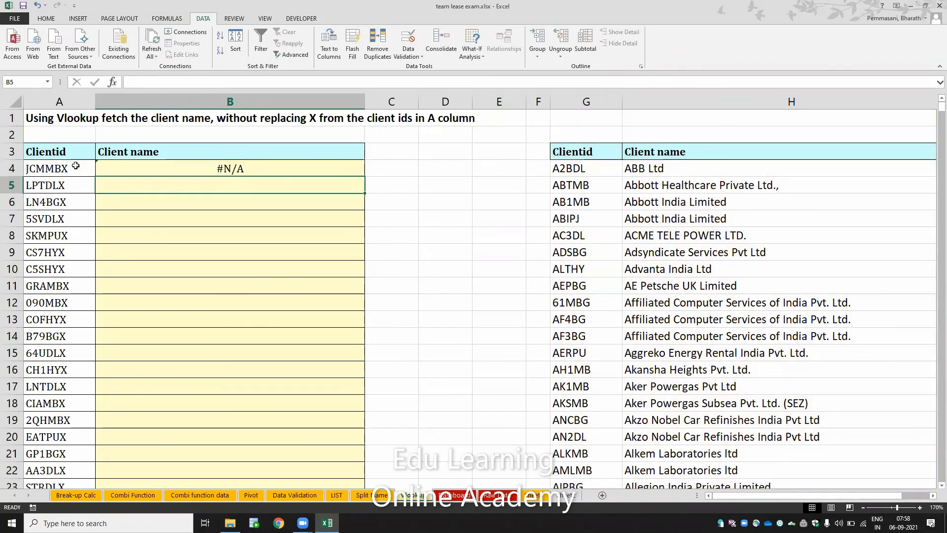
- Change the number of characters in B4's LEFT function to 5, giving =VLOOKUP(LEFT(A4,5),G:H,2,0)
key("Up")
key("F2")
key("Left")
key("Left")
key("Left")
key("Left")
key("Left")
key("Left")
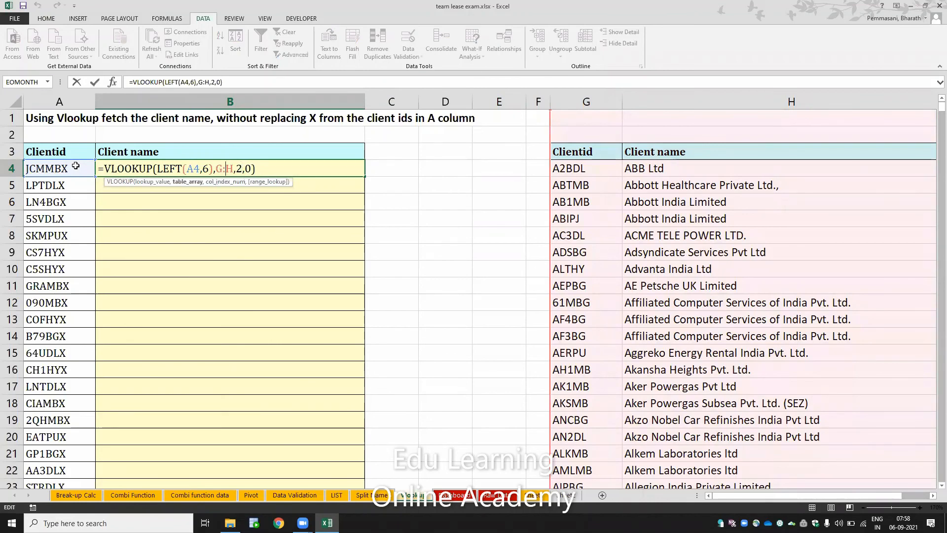
key("Left")
key("Left")
key("Left")
key("Left")
key("BackSpace")
type("5")
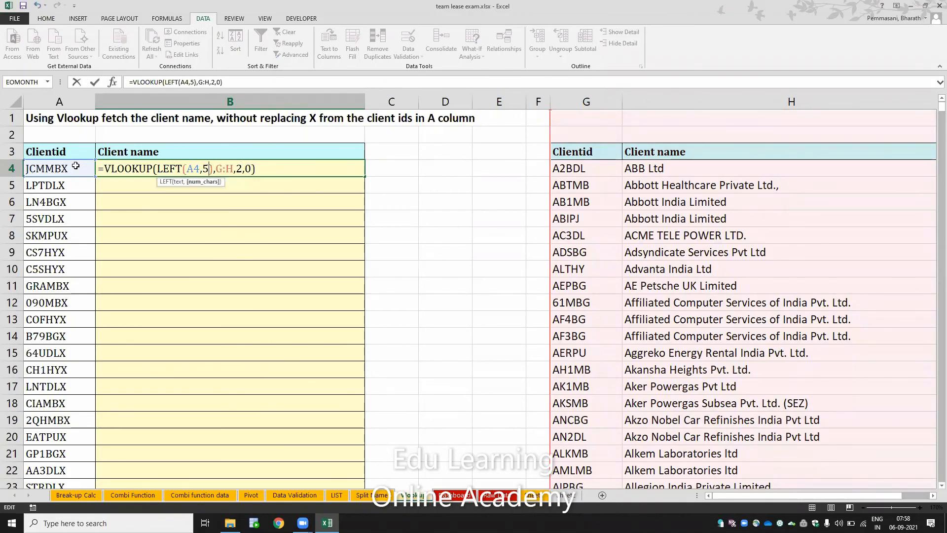
key("Return")
- Copy the lookup formula from B4 to every Client name cell down to B47
key("Up")
key("ctrl+c")
key("Left")
key("ctrl+Down")
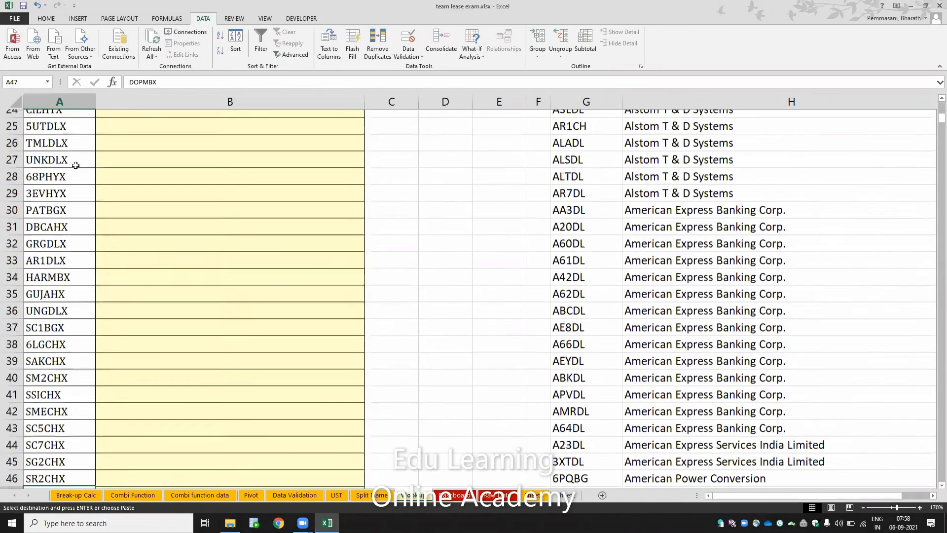
key("Right")
key("ctrl+shift+Up")
key("ctrl+v")
key("Escape")
key("ctrl+Up")
key("ctrl+Up")
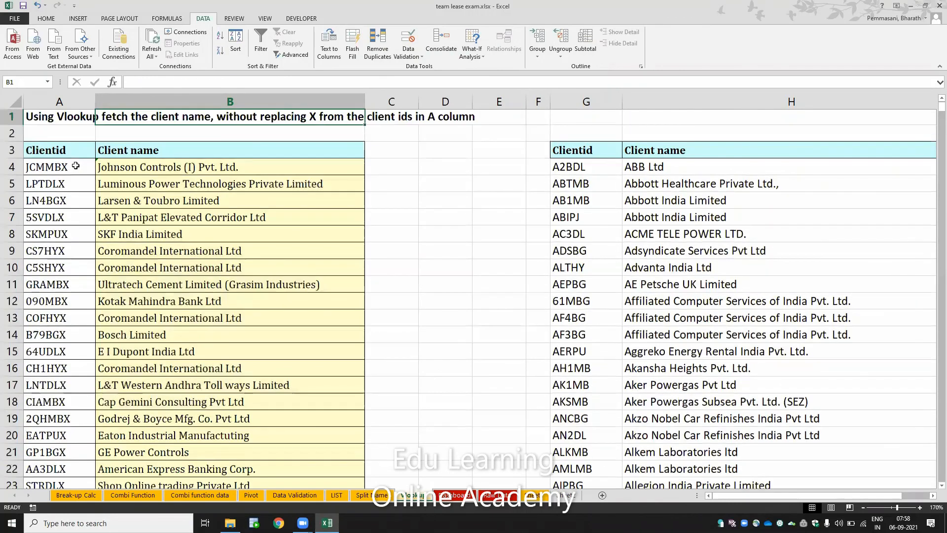
- Review the lookup formula in B4 and clear all client name results from B4 down
key("Down")
key("Down")
key("Down")
key("F2")
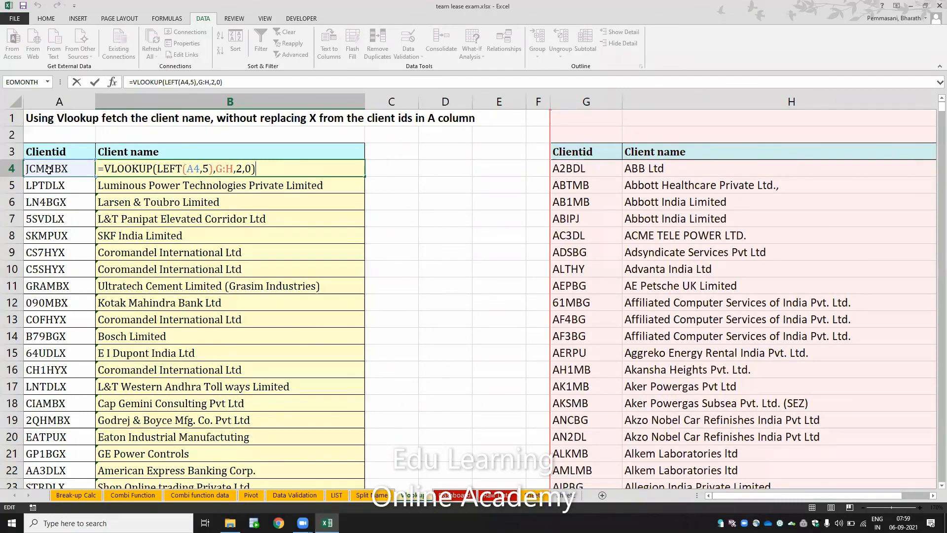
key("ctrl+Return")
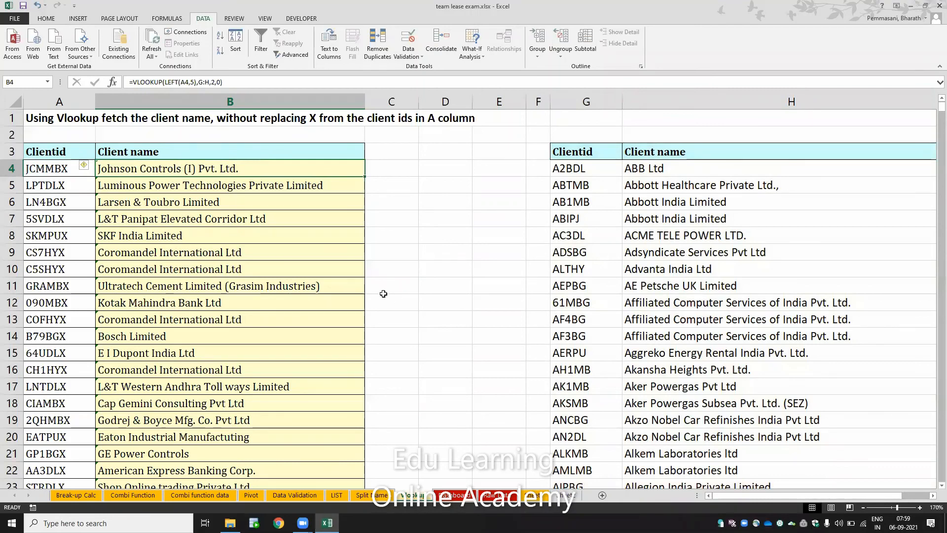
key("ctrl+shift+Down")
key("Delete")
key("ctrl+Up")
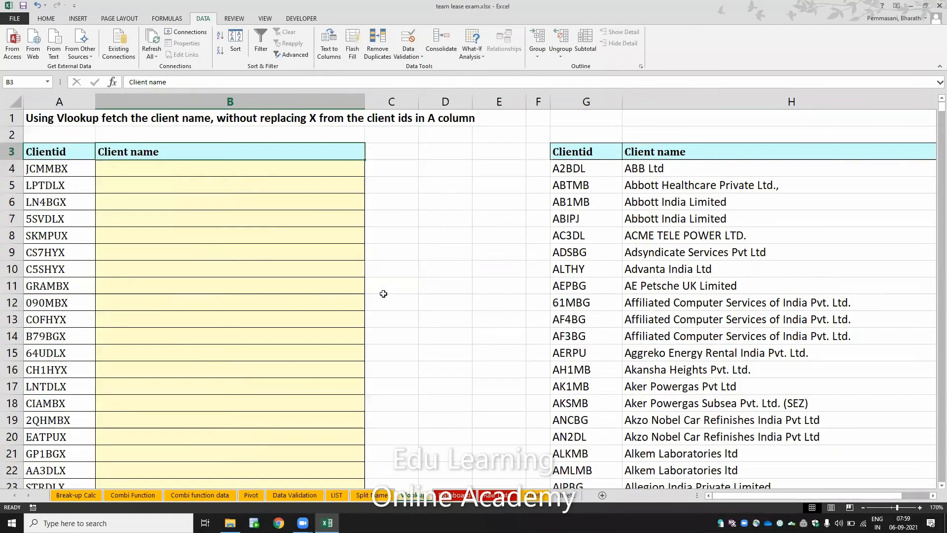
- Go to the dashboard sheet and look through its VLOOKUP, SUMIFS and GETPIVOTDATA task sections
key("ctrl+Page_Down")
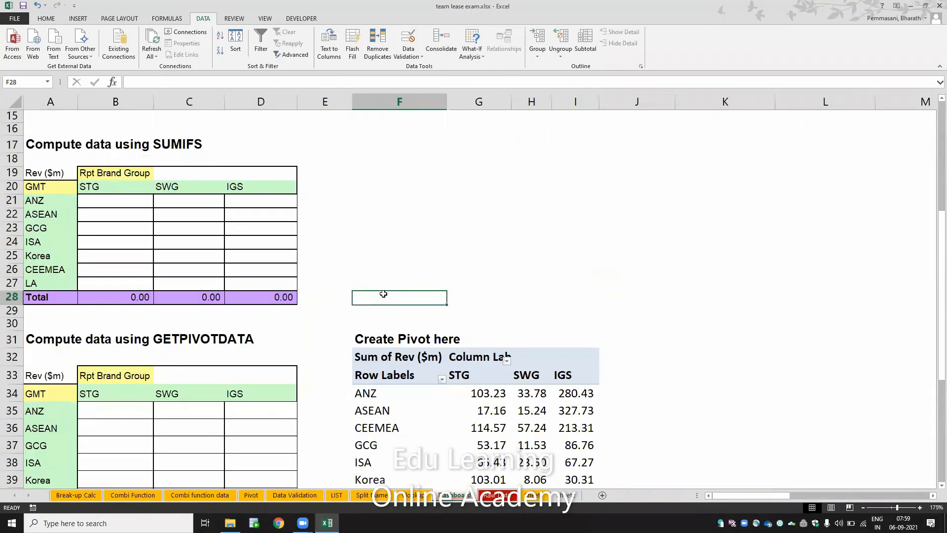
key("Left")
key("Left")
key("Left")
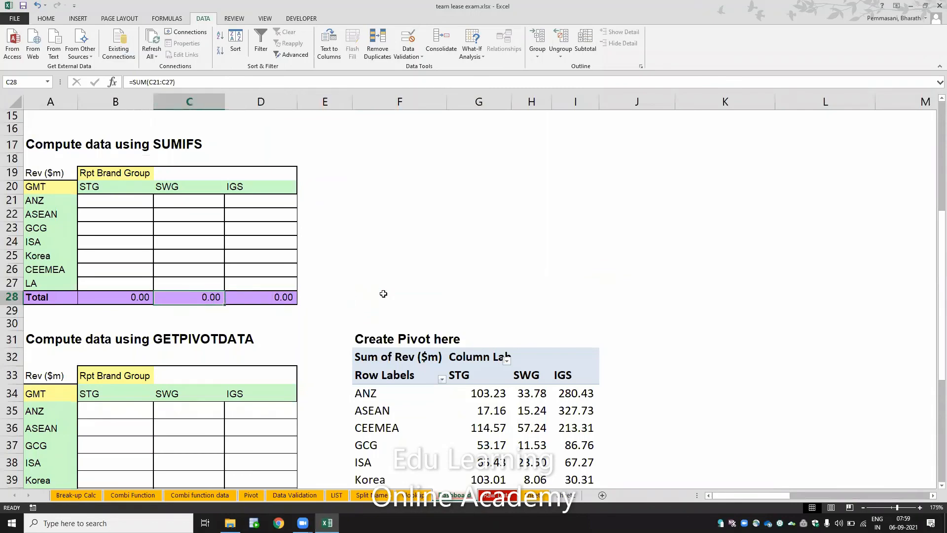
key("Down")
key("Down")
key("Down")
key("Down")
key("Down")
key("Down")
key("Down")
key("Down")
key("Down")
key("Down")
key("Down")
key("Down")
key("Down")
key("Down")
key("Down")
key("Down")
key("Down")
key("Down")
key("Down")
key("Down")
key("Down")
key("Down")
key("Down")
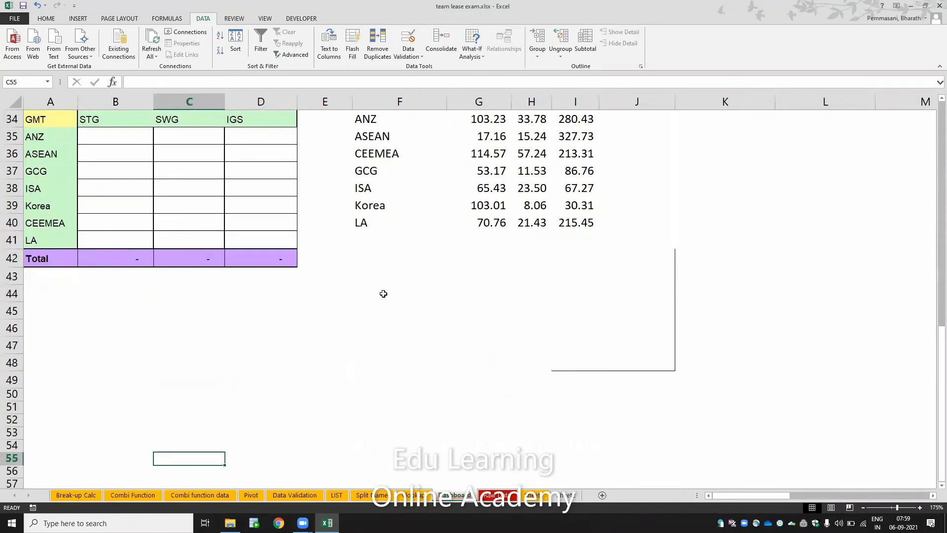
key("Page_Up")
key("Page_Up")
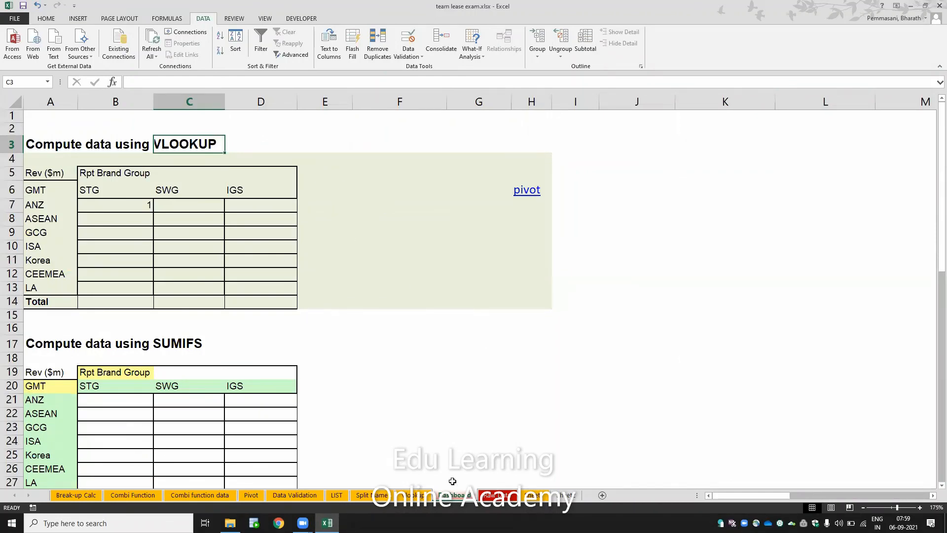
- Examine the SUMIFS and GETPIVOTDATA tables down to row 42 and the pivot table starting at F32
left_click(273, 433)
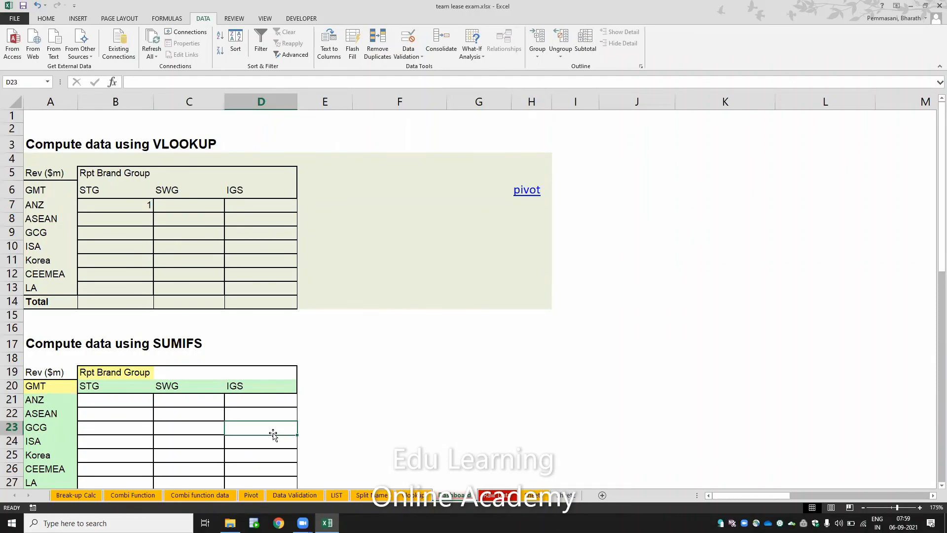
key("Down")
key("Down")
key("Down")
key("Down")
key("Down")
key("Down")
key("Down")
key("Down")
key("Down")
key("Down")
key("Down")
key("Down")
key("Down")
key("Down")
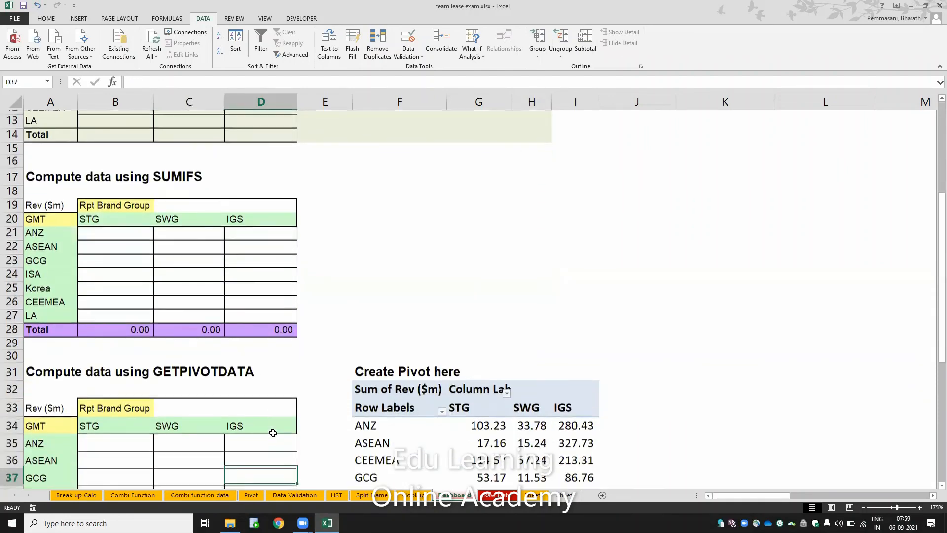
key("Down")
key("Down")
key("Down")
key("Down")
key("Down")
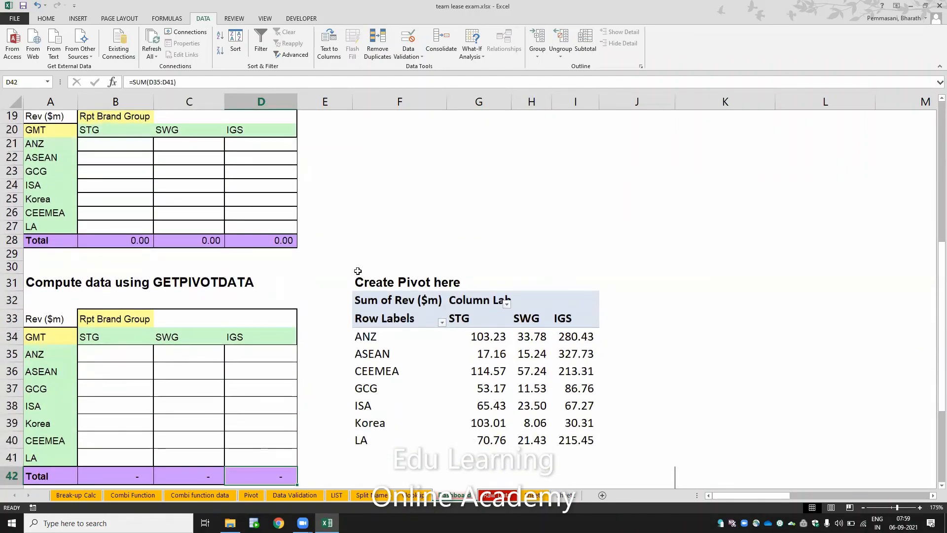
- Clear everything in F30:J42, including the pivot table beside the GETPIVOTDATA section
left_click_drag(357, 270, 633, 471)
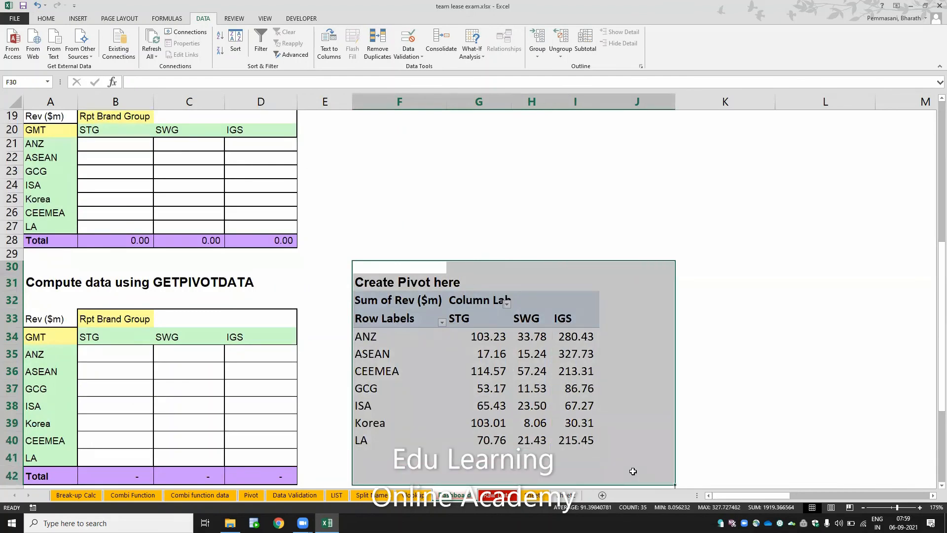
key("alt")
key("h")
key("e")
key("a")
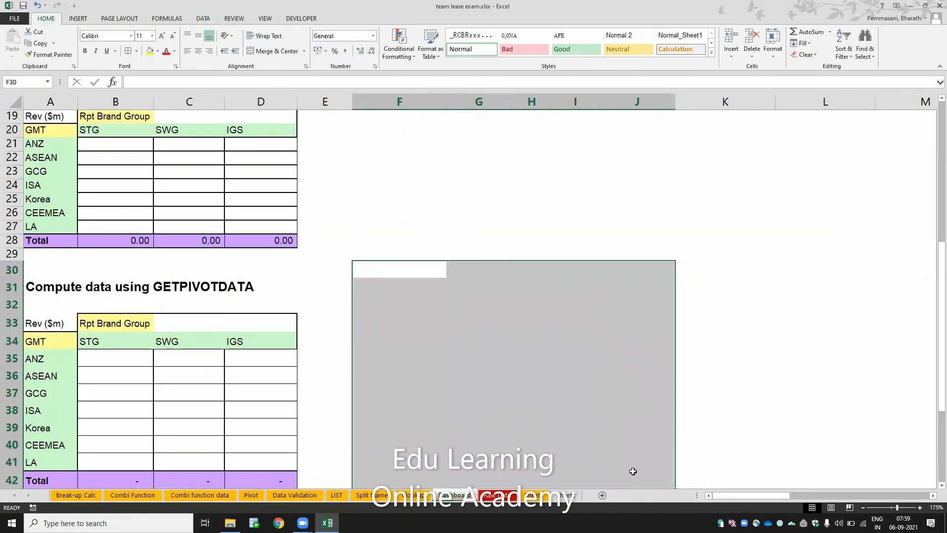
key("Left")
key("Left")
key("Left")
key("Left")
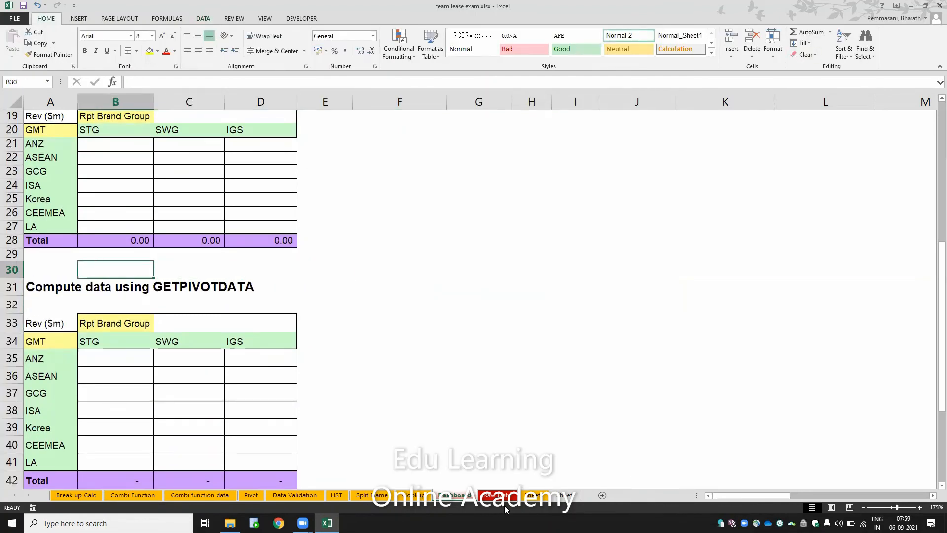
- Look through the brand revenue data sheet and the following sheet with the INDEX and MATCH client lookup example
key("ctrl+Page_Down")
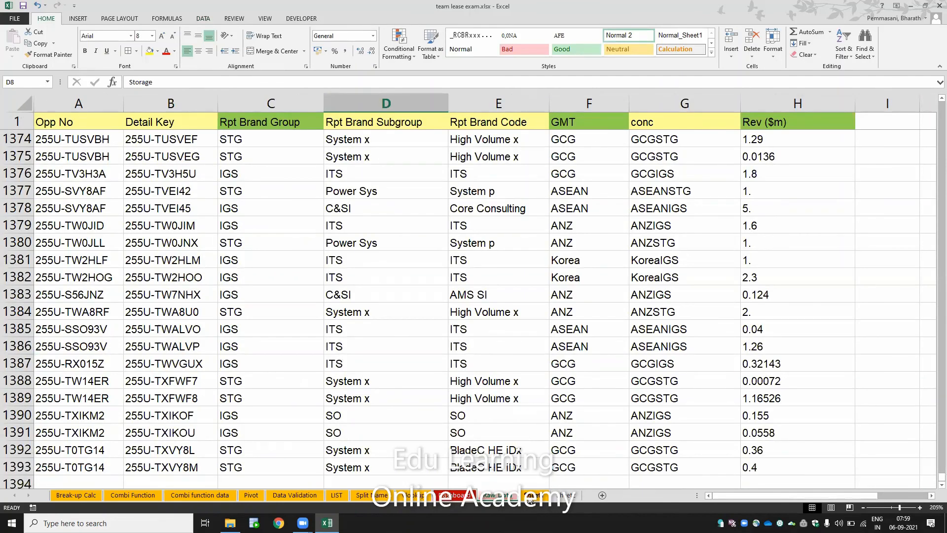
key("ctrl+Page_Down")
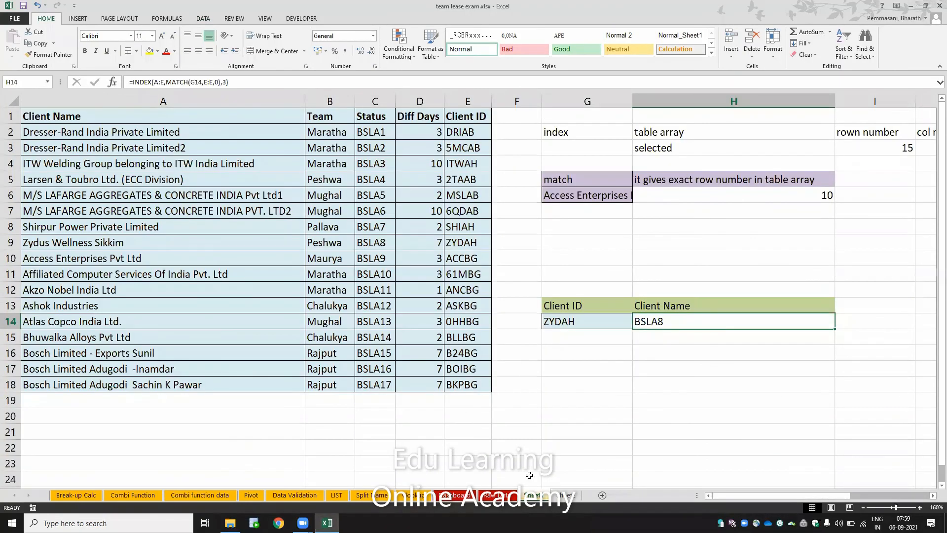
key("Left")
key("Left")
key("ctrl+Up")
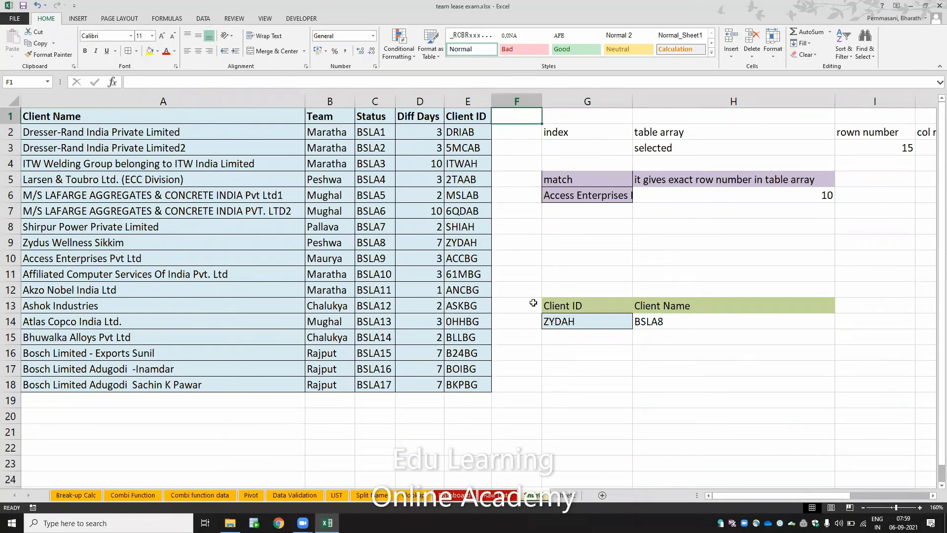
key("alt")
key("e")
key("Escape")
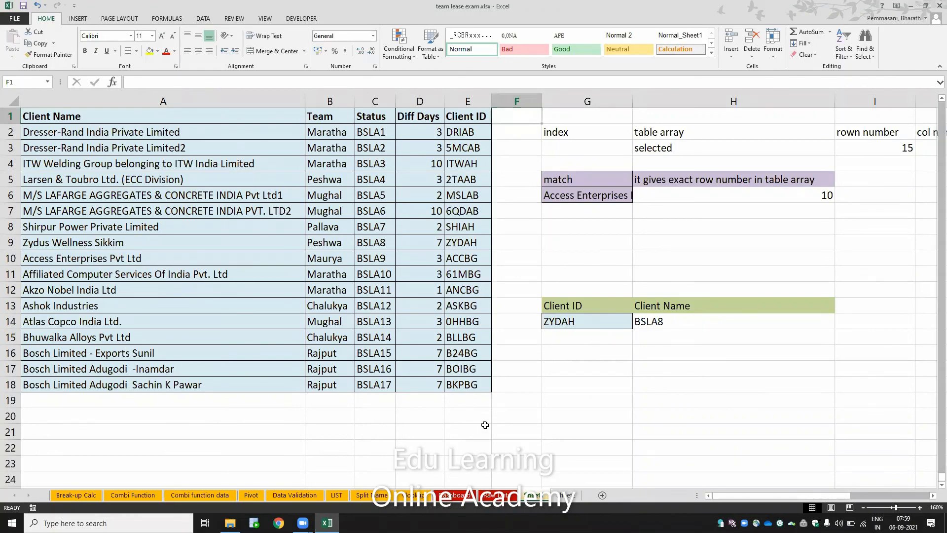
- Return to the Combi Function sheet with the Associate Id and Associate Name fetching task
key("ctrl+Page_Up")
key("ctrl+Page_Up")
key("ctrl+Page_Up")
key("ctrl+Page_Up")
key("ctrl+Page_Up")
key("ctrl+Page_Up")
key("ctrl+Page_Up")
key("ctrl+Page_Up")
key("ctrl+Page_Up")
key("ctrl+Page_Up")
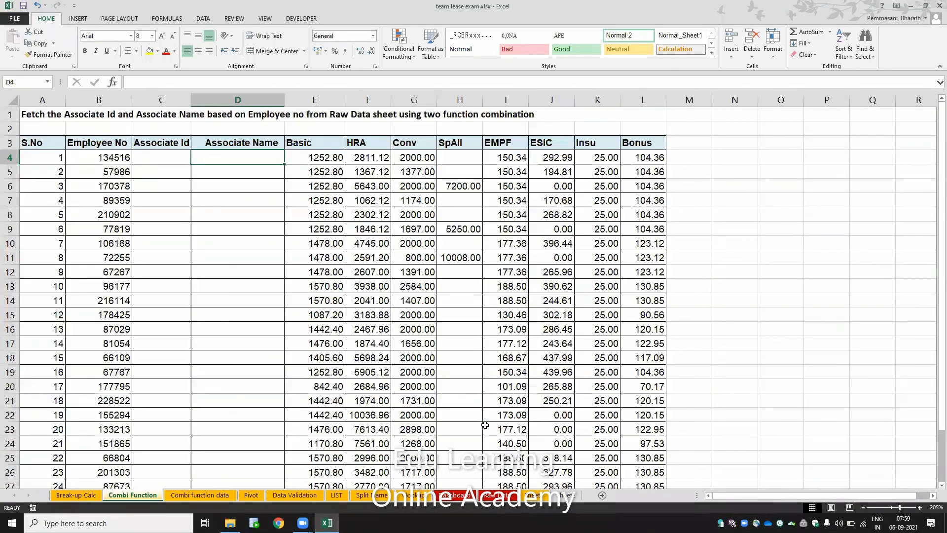